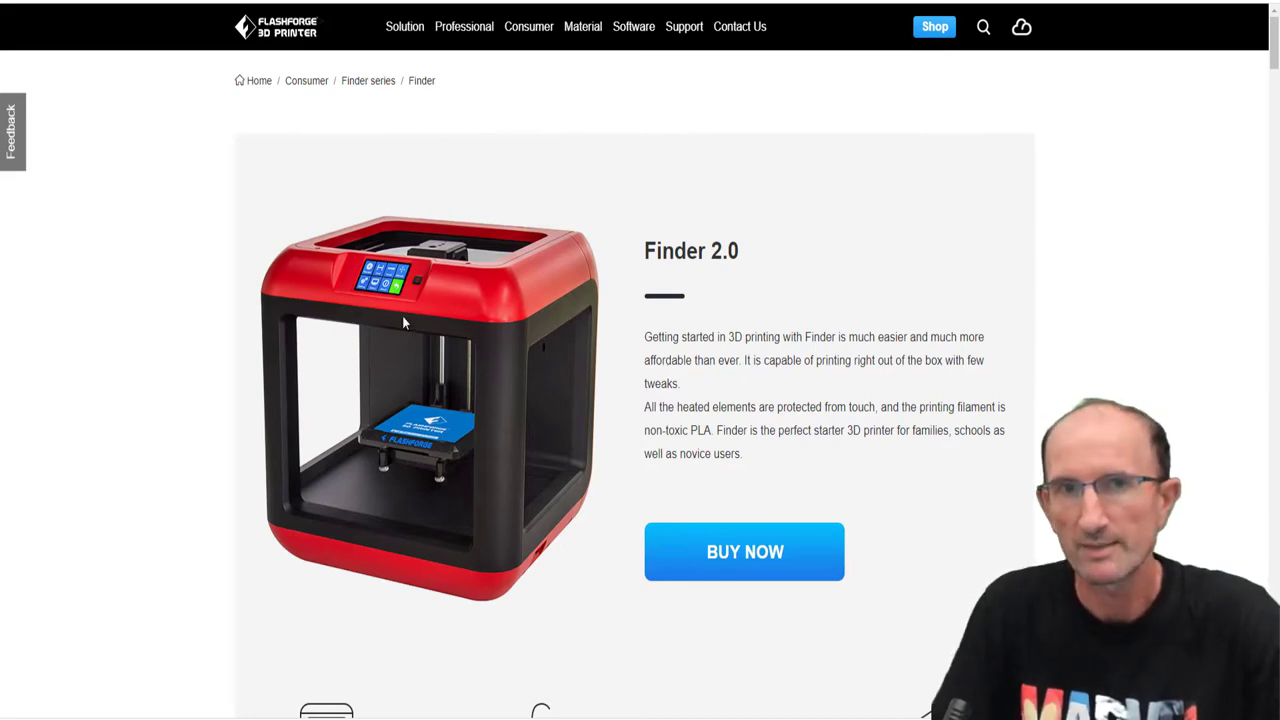
Scroll the Finder 2.0 page past the feature icons and Overview to the removable build plate section
{"action": "scroll", "coordinate": [430, 257], "scroll_direction": "down", "scroll_amount": 5}
{"action": "scroll", "coordinate": [546, 236], "scroll_direction": "up", "scroll_amount": 5}
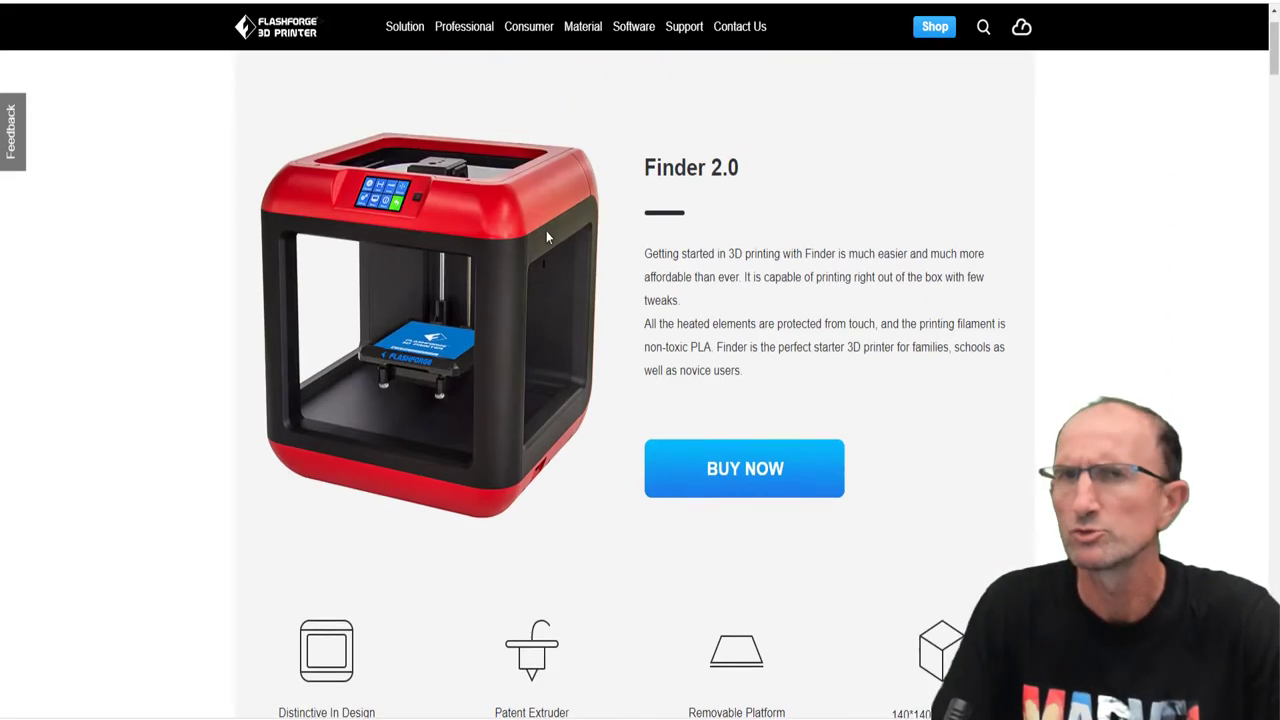
{"action": "scroll", "coordinate": [630, 203], "scroll_direction": "down", "scroll_amount": 3}
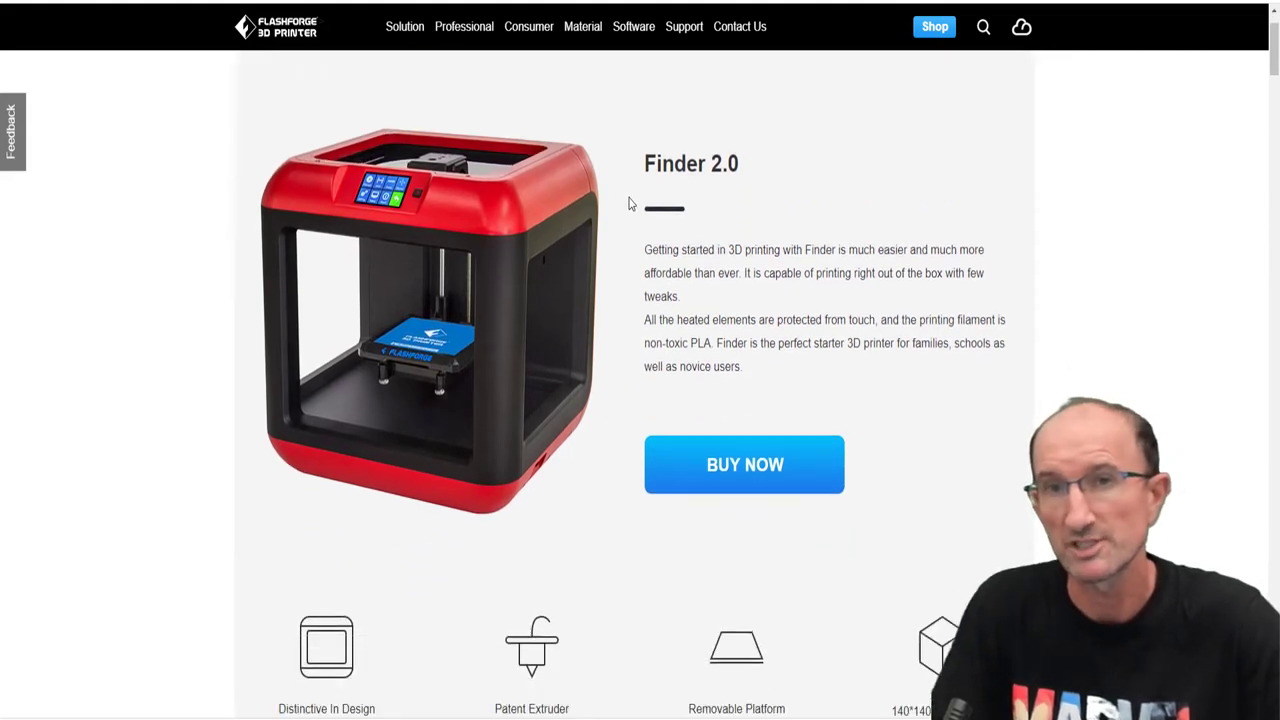
{"action": "scroll", "coordinate": [568, 250], "scroll_direction": "down", "scroll_amount": 4}
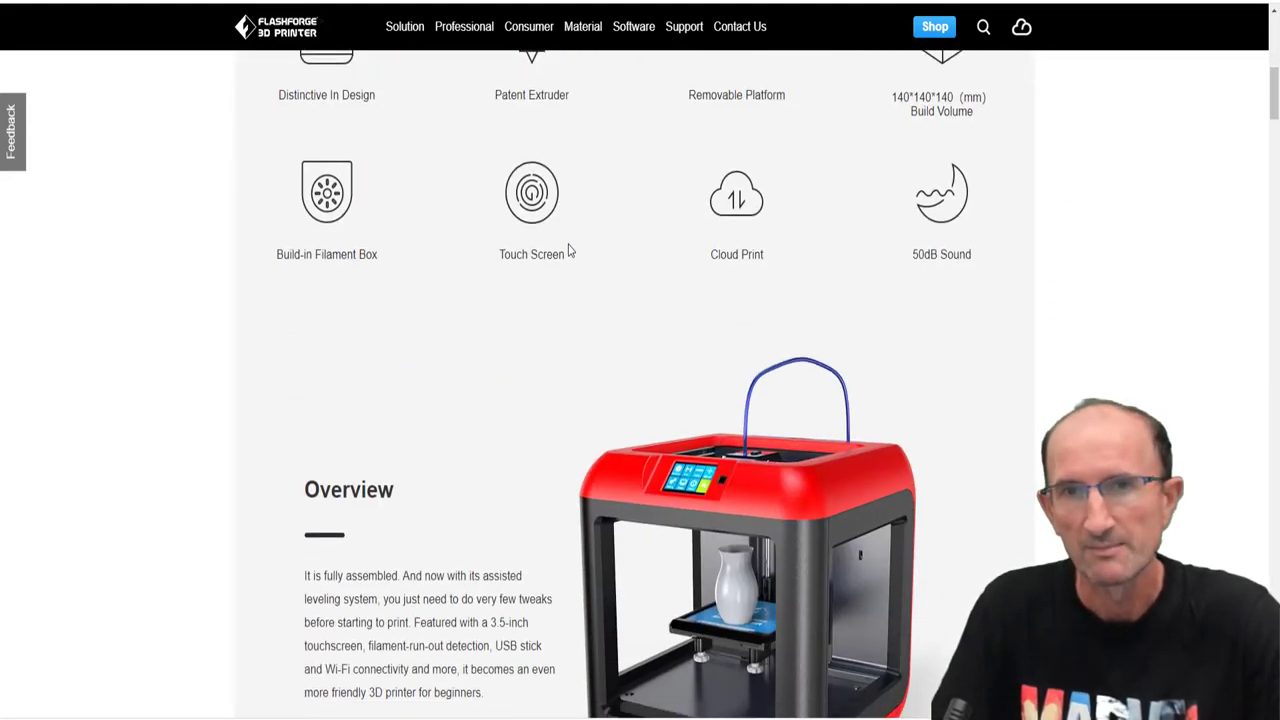
{"action": "scroll", "coordinate": [568, 250], "scroll_direction": "down", "scroll_amount": 2}
{"action": "scroll", "coordinate": [568, 250], "scroll_direction": "down", "scroll_amount": 3}
{"action": "scroll", "coordinate": [568, 250], "scroll_direction": "down", "scroll_amount": 3}
{"action": "scroll", "coordinate": [570, 248], "scroll_direction": "down", "scroll_amount": 3}
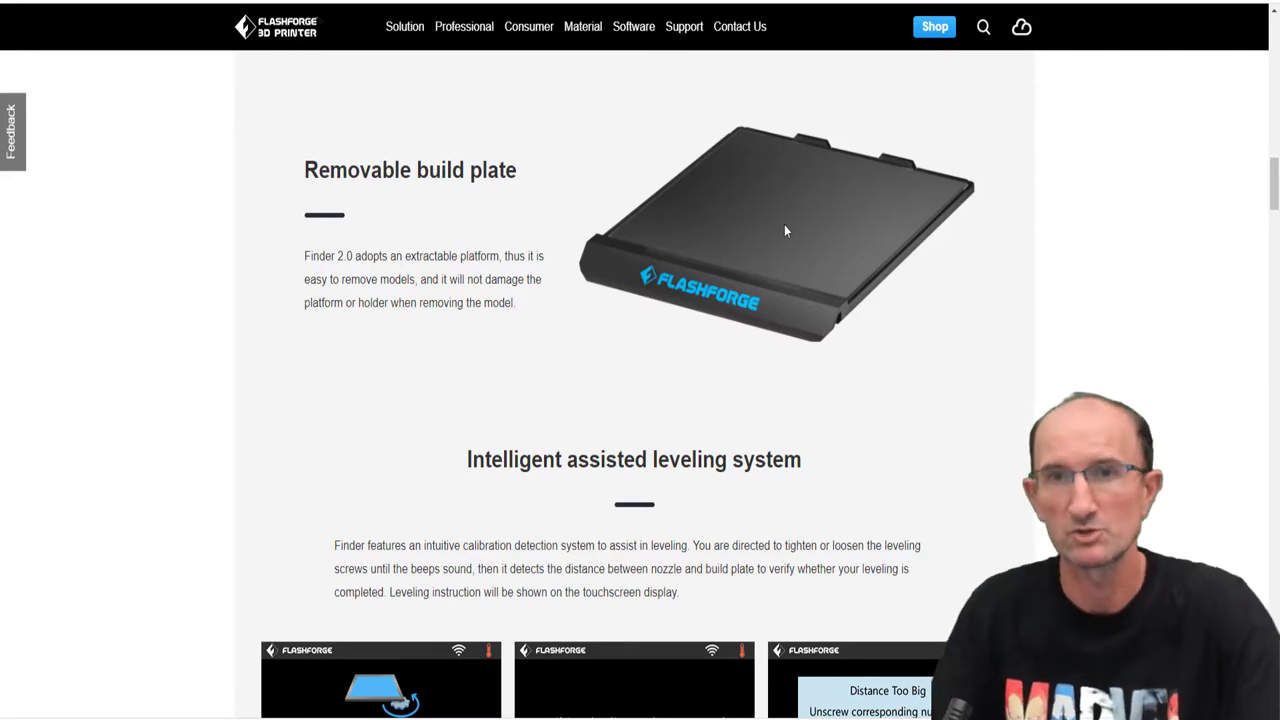
Scroll past the leveling screens and extruder image to the built-in filament box section
{"action": "scroll", "coordinate": [785, 230], "scroll_direction": "down", "scroll_amount": 3}
{"action": "scroll", "coordinate": [767, 205], "scroll_direction": "down", "scroll_amount": 1}
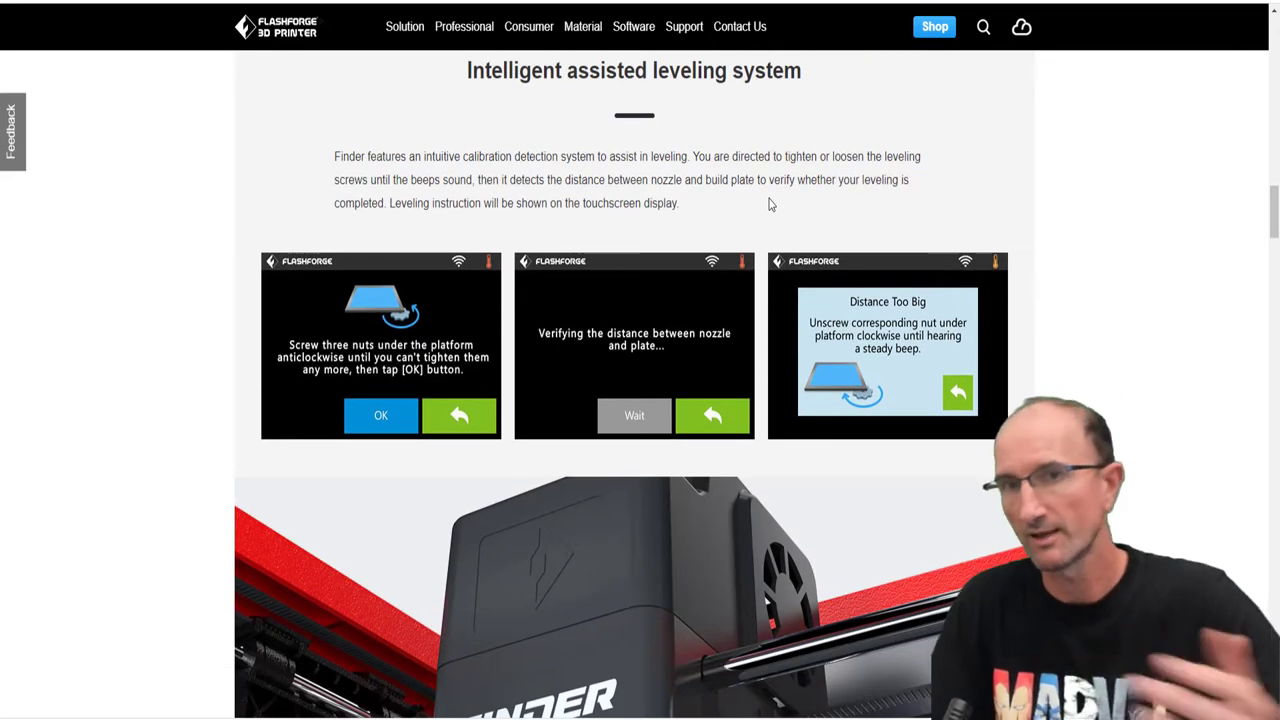
{"action": "scroll", "coordinate": [766, 175], "scroll_direction": "down", "scroll_amount": 2}
{"action": "scroll", "coordinate": [766, 172], "scroll_direction": "down", "scroll_amount": 2}
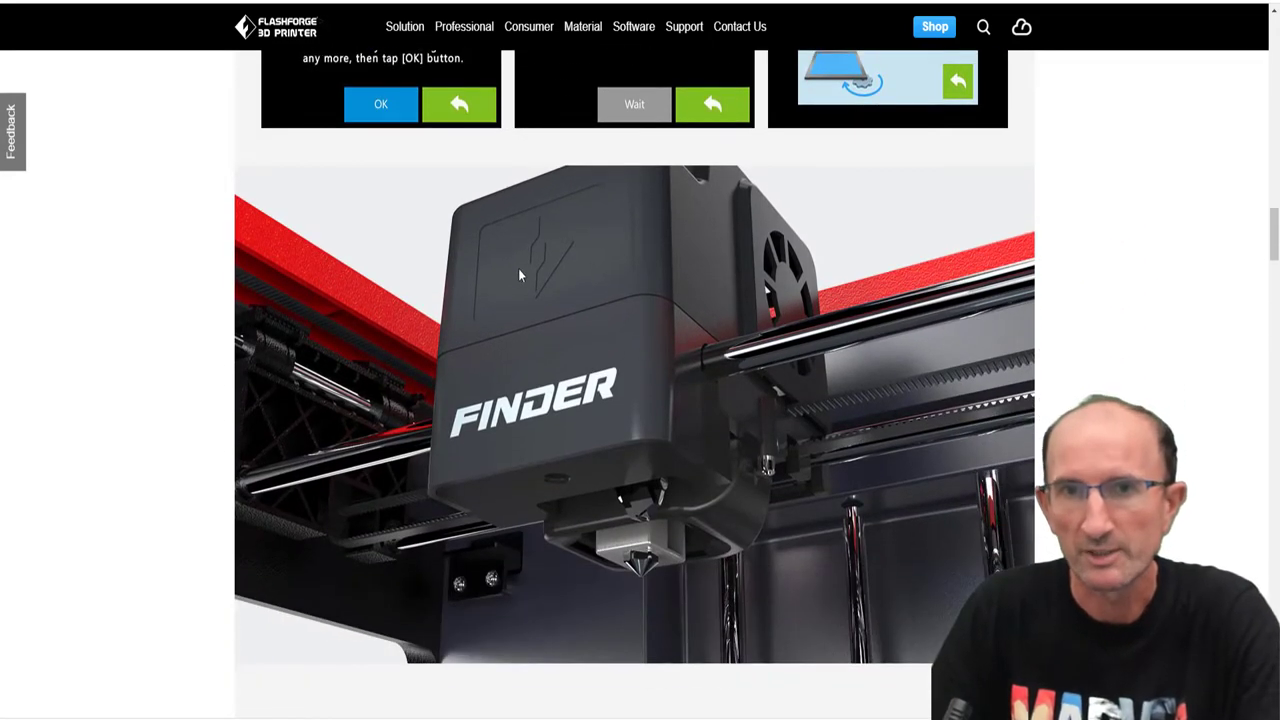
{"action": "scroll", "coordinate": [706, 213], "scroll_direction": "down", "scroll_amount": 2}
{"action": "scroll", "coordinate": [612, 170], "scroll_direction": "down", "scroll_amount": 2}
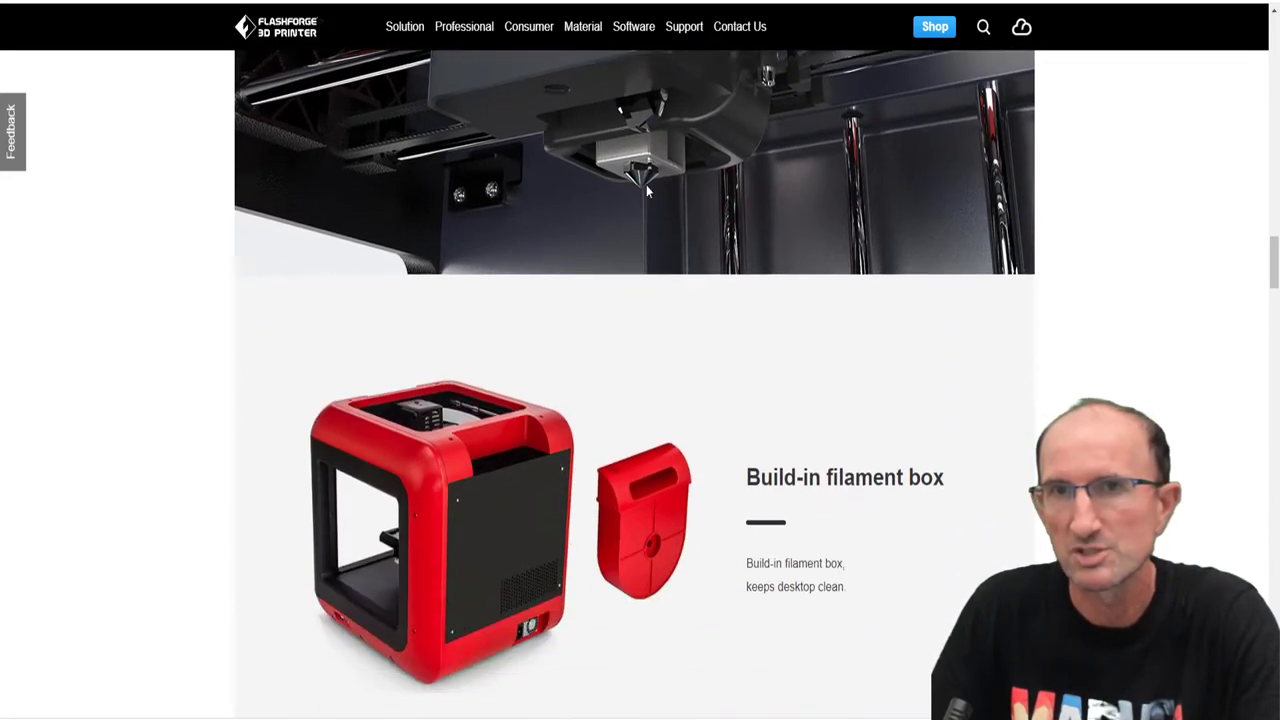
{"action": "scroll", "coordinate": [652, 190], "scroll_direction": "up", "scroll_amount": 2}
{"action": "scroll", "coordinate": [652, 190], "scroll_direction": "down", "scroll_amount": 2}
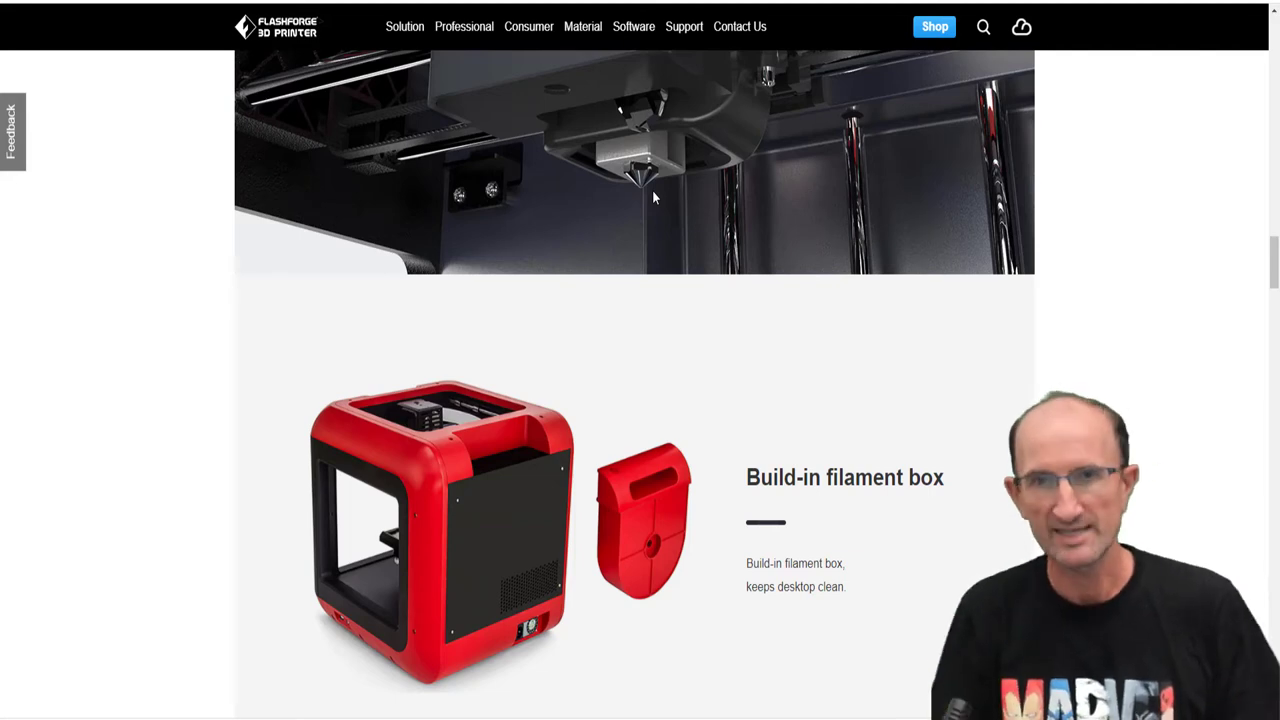
Scroll past Model Preview and Low noise to the Multi-communication file transfer section
{"action": "scroll", "coordinate": [656, 199], "scroll_direction": "down", "scroll_amount": 1}
{"action": "scroll", "coordinate": [656, 200], "scroll_direction": "down", "scroll_amount": 4}
{"action": "scroll", "coordinate": [683, 177], "scroll_direction": "down", "scroll_amount": 5}
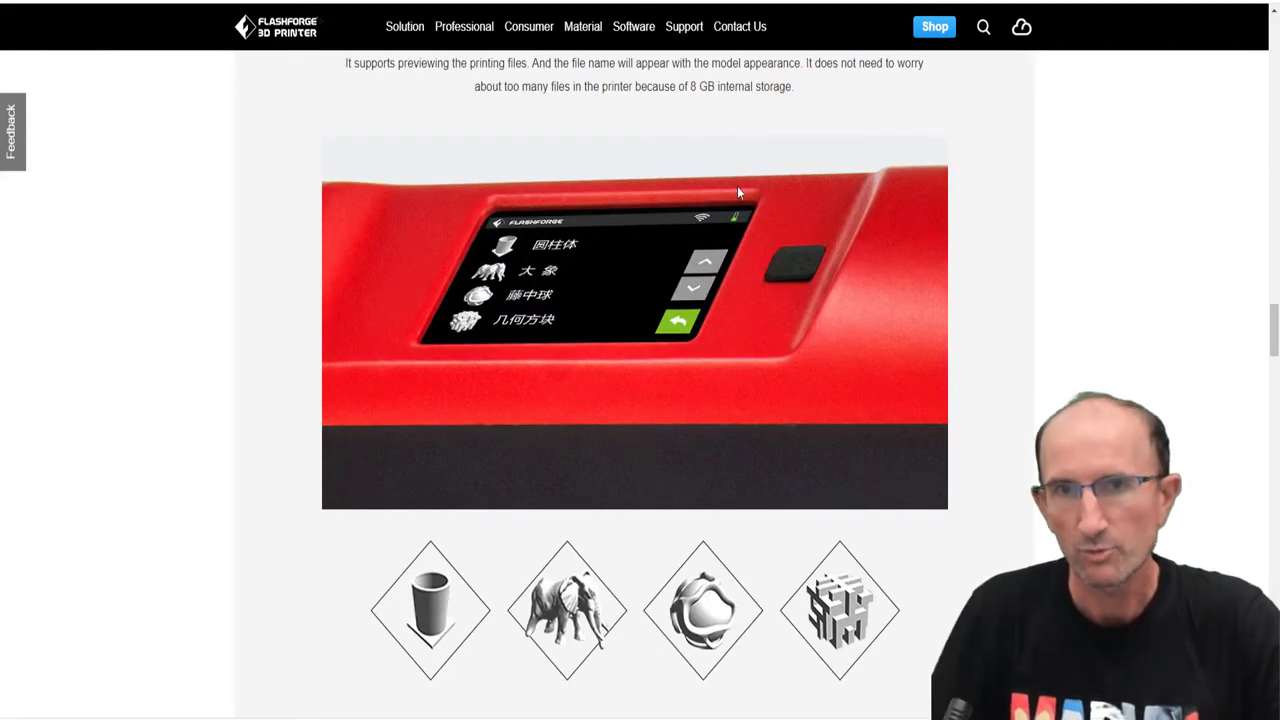
{"action": "scroll", "coordinate": [737, 186], "scroll_direction": "down", "scroll_amount": 4}
{"action": "scroll", "coordinate": [738, 197], "scroll_direction": "down", "scroll_amount": 4}
{"action": "scroll", "coordinate": [738, 193], "scroll_direction": "down", "scroll_amount": 4}
{"action": "scroll", "coordinate": [739, 197], "scroll_direction": "down", "scroll_amount": 2}
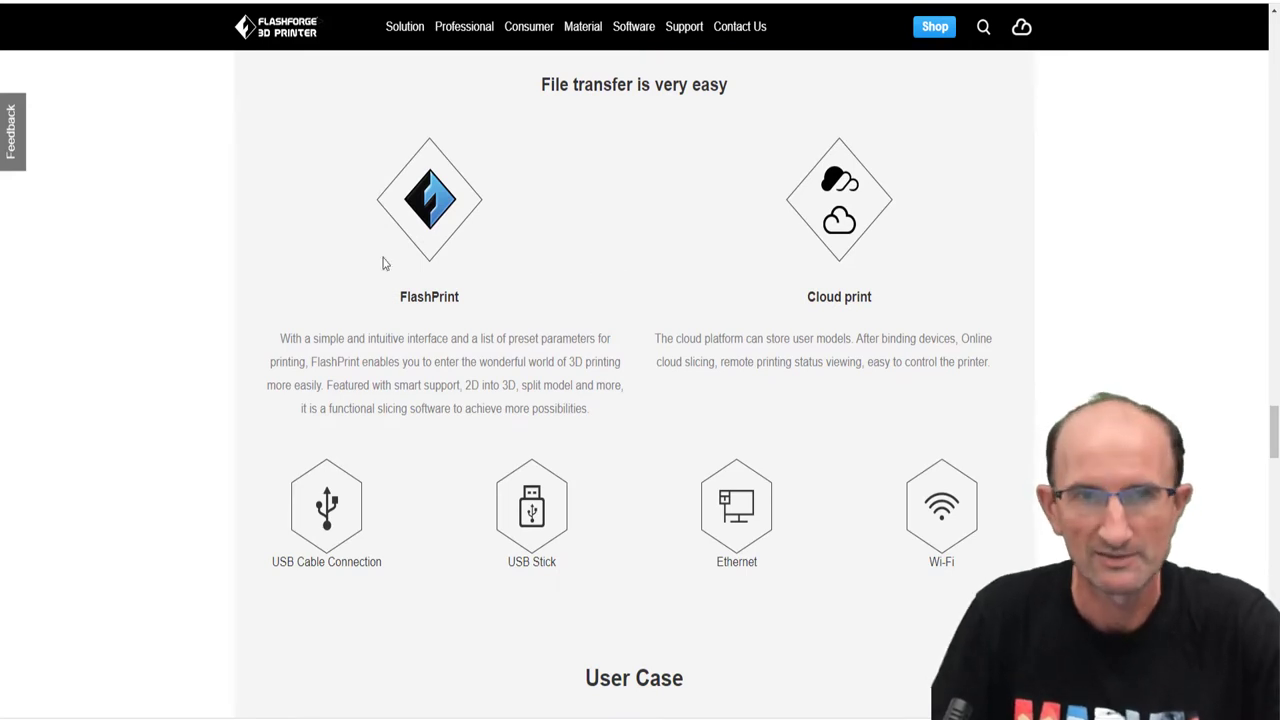
{"action": "scroll", "coordinate": [495, 243], "scroll_direction": "down", "scroll_amount": 1}
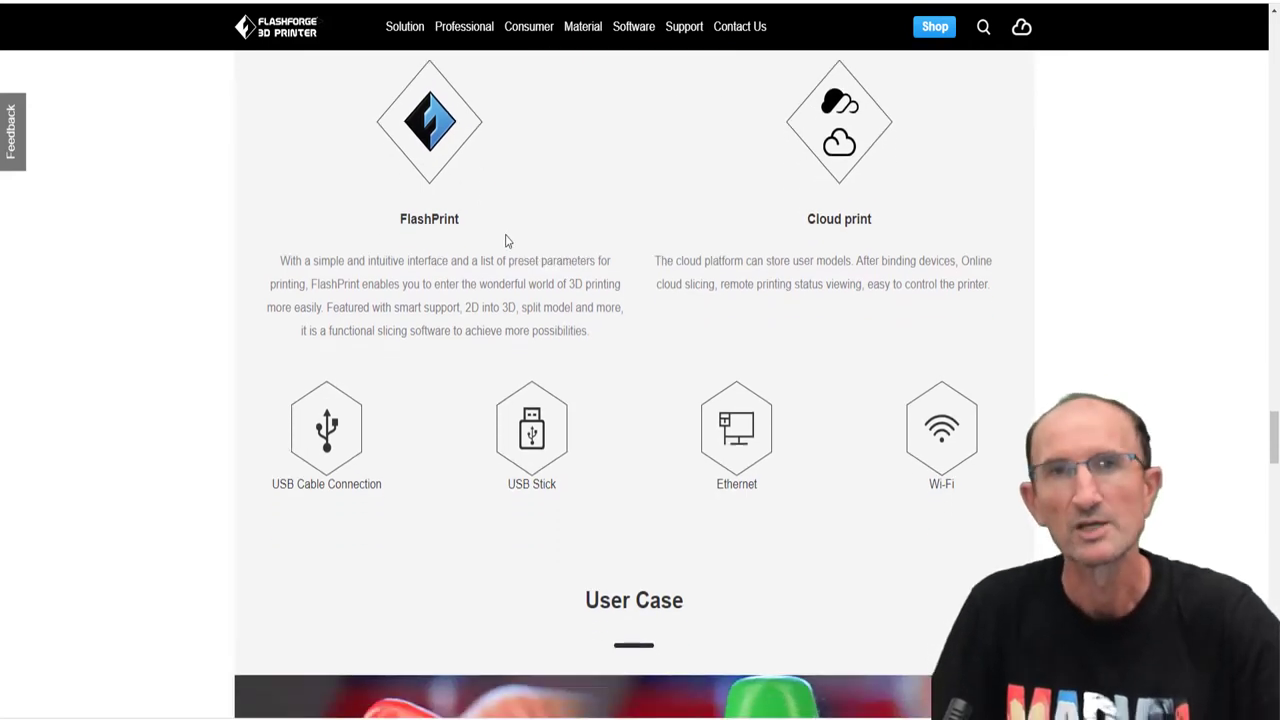
{"action": "scroll", "coordinate": [512, 238], "scroll_direction": "up", "scroll_amount": 2}
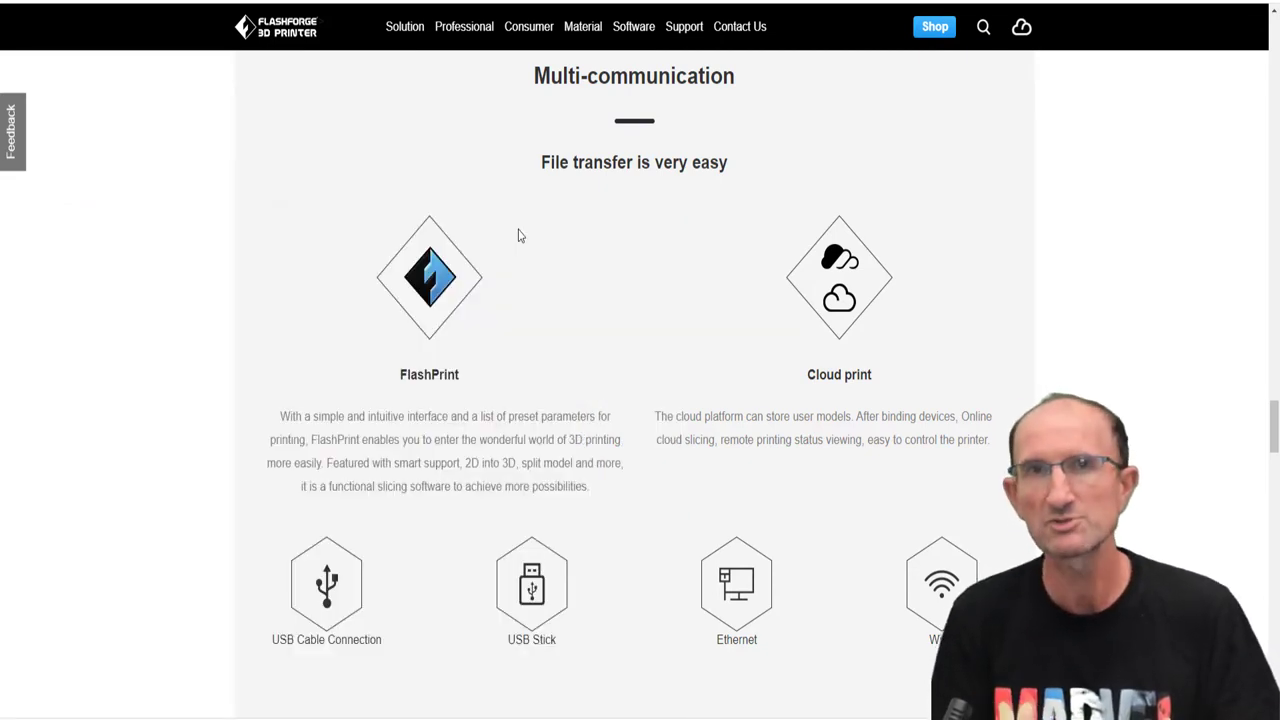
Browse up and down through the User Case gallery of printed models
{"action": "scroll", "coordinate": [518, 235], "scroll_direction": "down", "scroll_amount": 3}
{"action": "scroll", "coordinate": [620, 226], "scroll_direction": "down", "scroll_amount": 3}
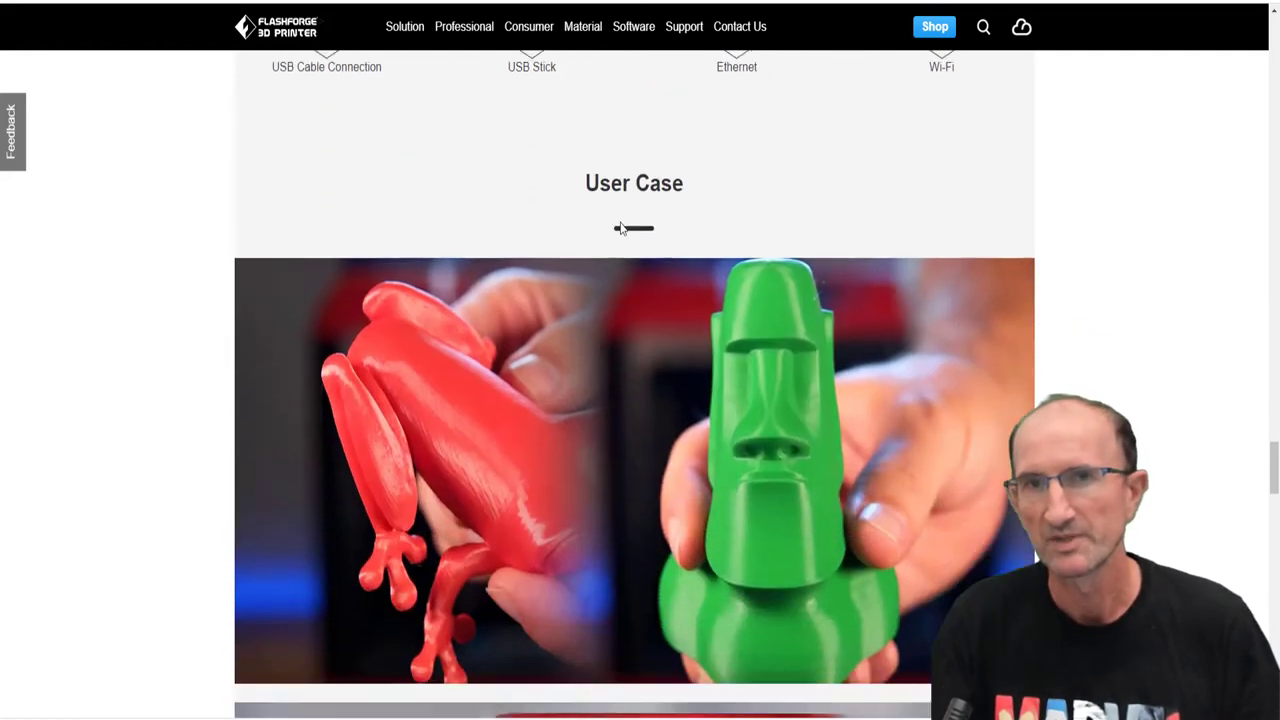
{"action": "scroll", "coordinate": [660, 290], "scroll_direction": "down", "scroll_amount": 3}
{"action": "scroll", "coordinate": [620, 252], "scroll_direction": "down", "scroll_amount": 2}
{"action": "scroll", "coordinate": [648, 262], "scroll_direction": "down", "scroll_amount": 2}
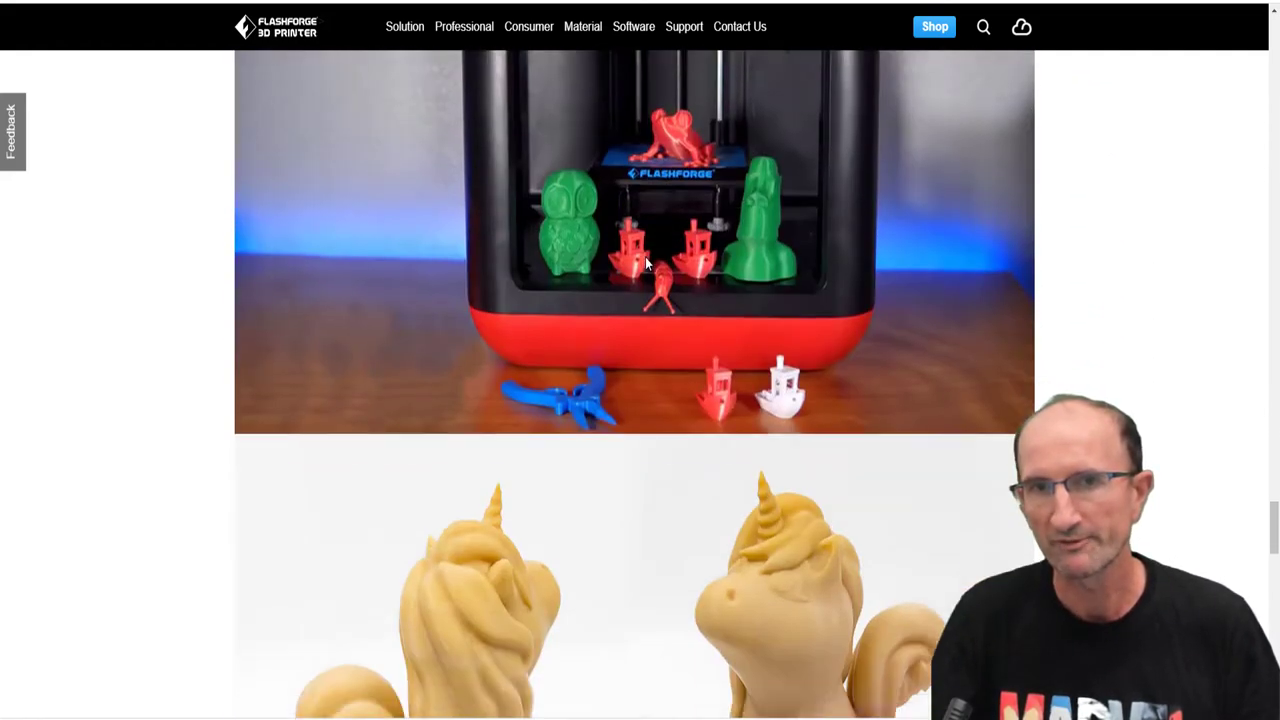
{"action": "scroll", "coordinate": [647, 262], "scroll_direction": "down", "scroll_amount": 2}
{"action": "scroll", "coordinate": [647, 264], "scroll_direction": "down", "scroll_amount": 1}
{"action": "scroll", "coordinate": [646, 257], "scroll_direction": "up", "scroll_amount": 3}
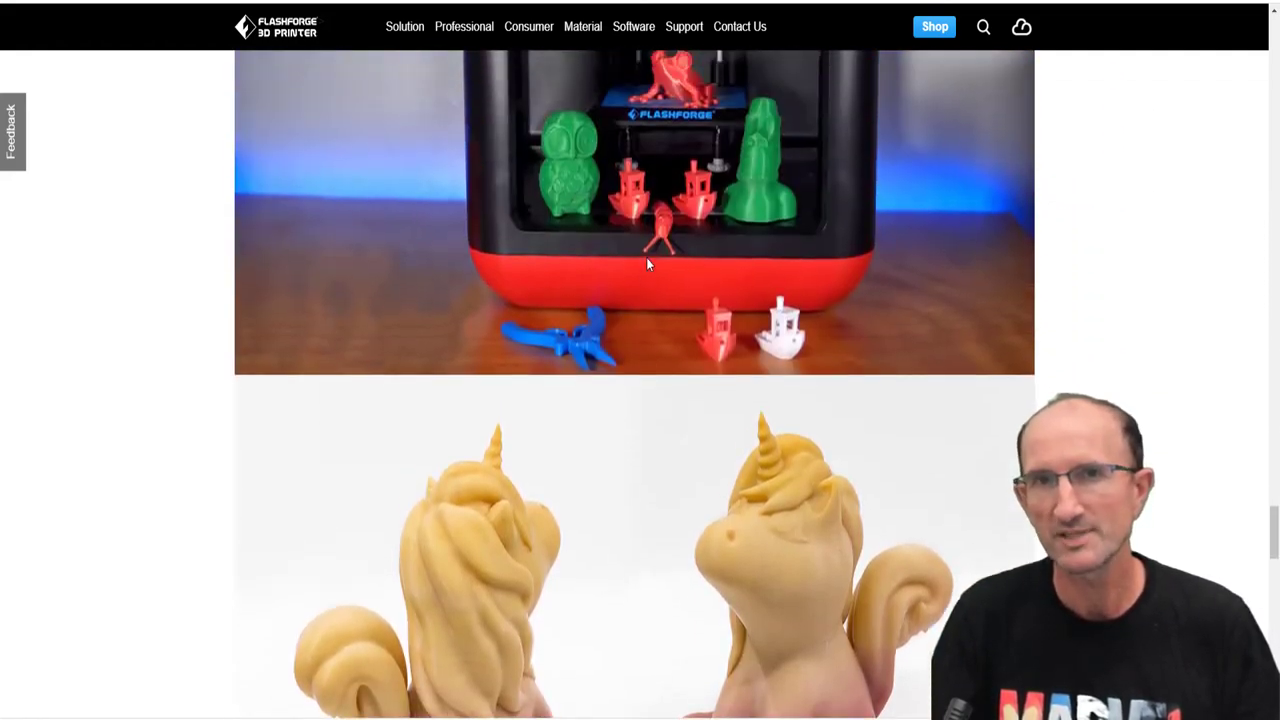
{"action": "scroll", "coordinate": [652, 255], "scroll_direction": "up", "scroll_amount": 2}
{"action": "scroll", "coordinate": [653, 255], "scroll_direction": "down", "scroll_amount": 3}
{"action": "scroll", "coordinate": [651, 260], "scroll_direction": "down", "scroll_amount": 4}
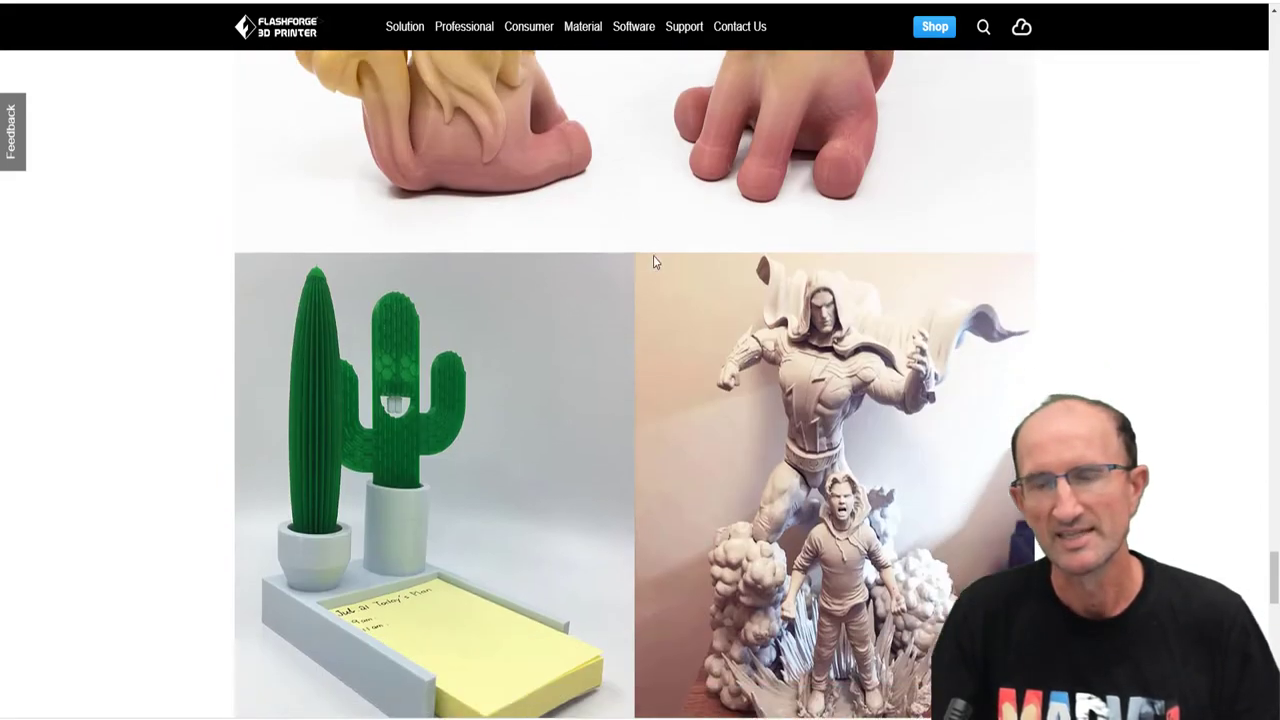
{"action": "scroll", "coordinate": [660, 263], "scroll_direction": "up", "scroll_amount": 2}
{"action": "scroll", "coordinate": [668, 265], "scroll_direction": "up", "scroll_amount": 5}
{"action": "scroll", "coordinate": [674, 268], "scroll_direction": "up", "scroll_amount": 2}
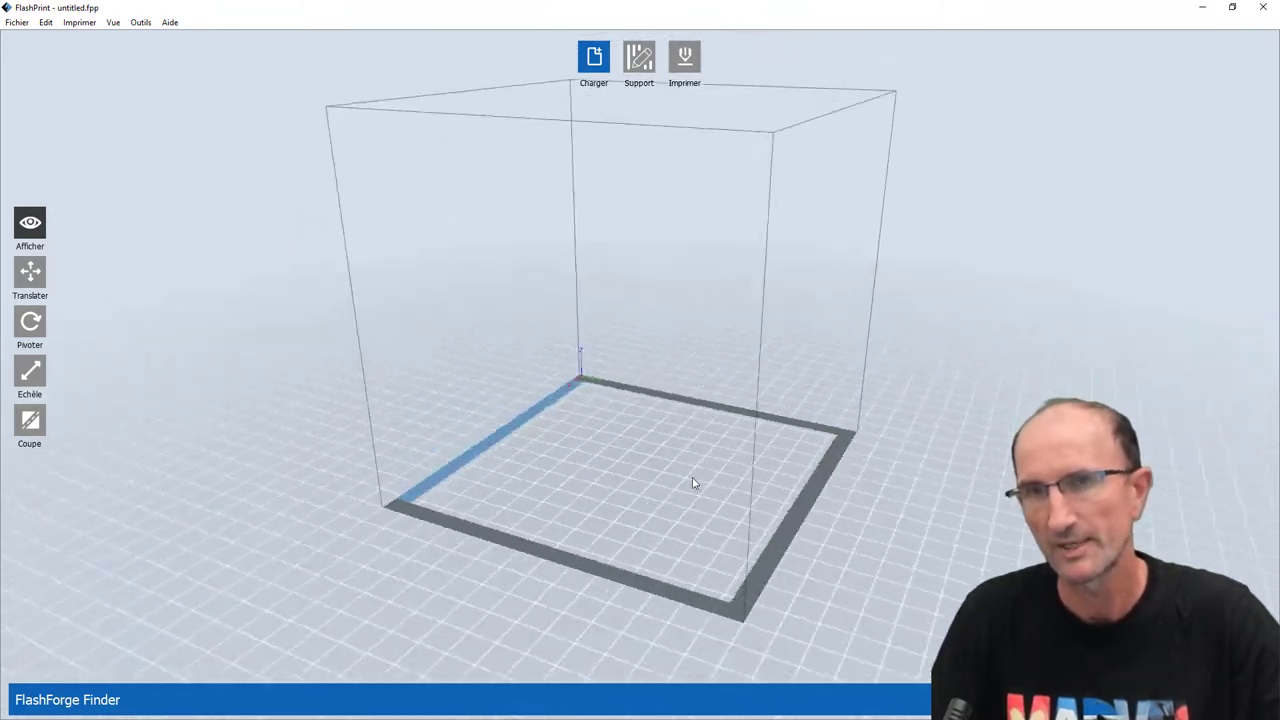
{"action": "mouse_move", "coordinate": [693, 483]}
{"action": "left_mouse_down"}
{"action": "mouse_move", "coordinate": [1010, 491]}
{"action": "mouse_move", "coordinate": [416, 385]}
{"action": "left_mouse_up"}
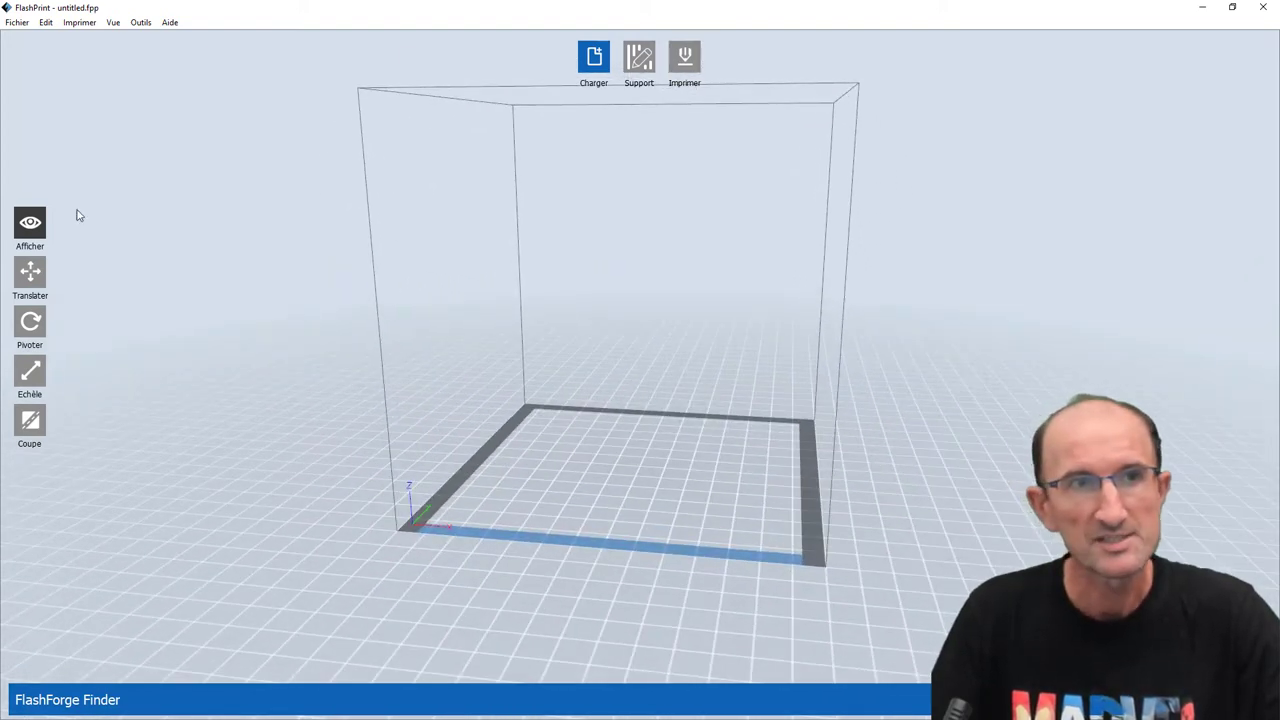
{"action": "left_click", "coordinate": [31, 226]}
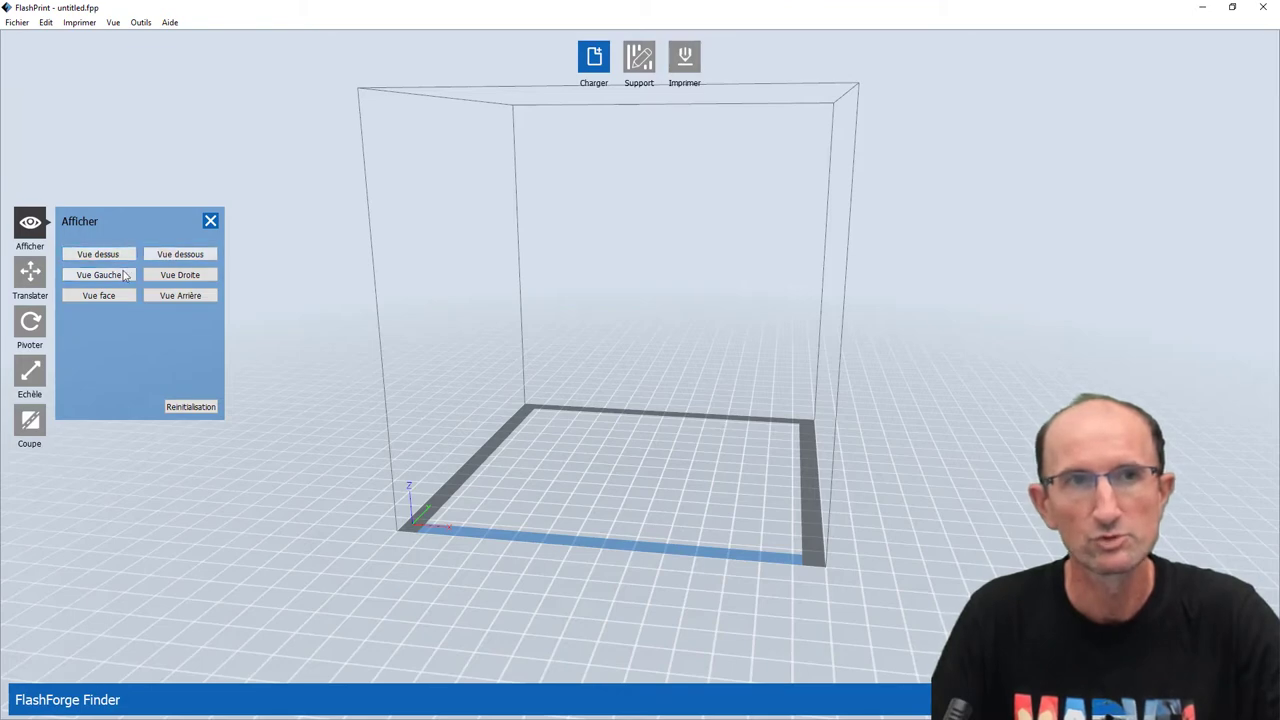
{"action": "left_click", "coordinate": [181, 258]}
{"action": "left_click", "coordinate": [105, 256]}
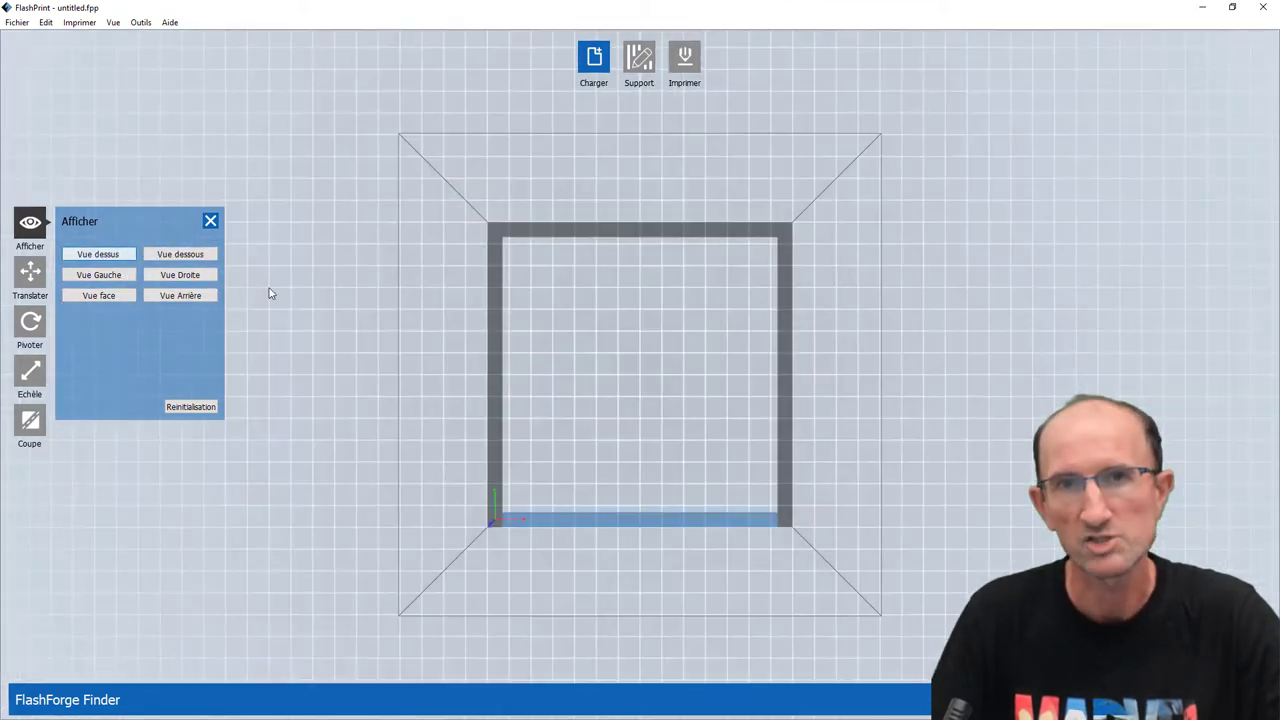
{"action": "mouse_move", "coordinate": [517, 423]}
{"action": "left_mouse_down"}
{"action": "mouse_move", "coordinate": [509, 354]}
{"action": "mouse_move", "coordinate": [481, 372]}
{"action": "mouse_move", "coordinate": [543, 394]}
{"action": "left_mouse_up"}
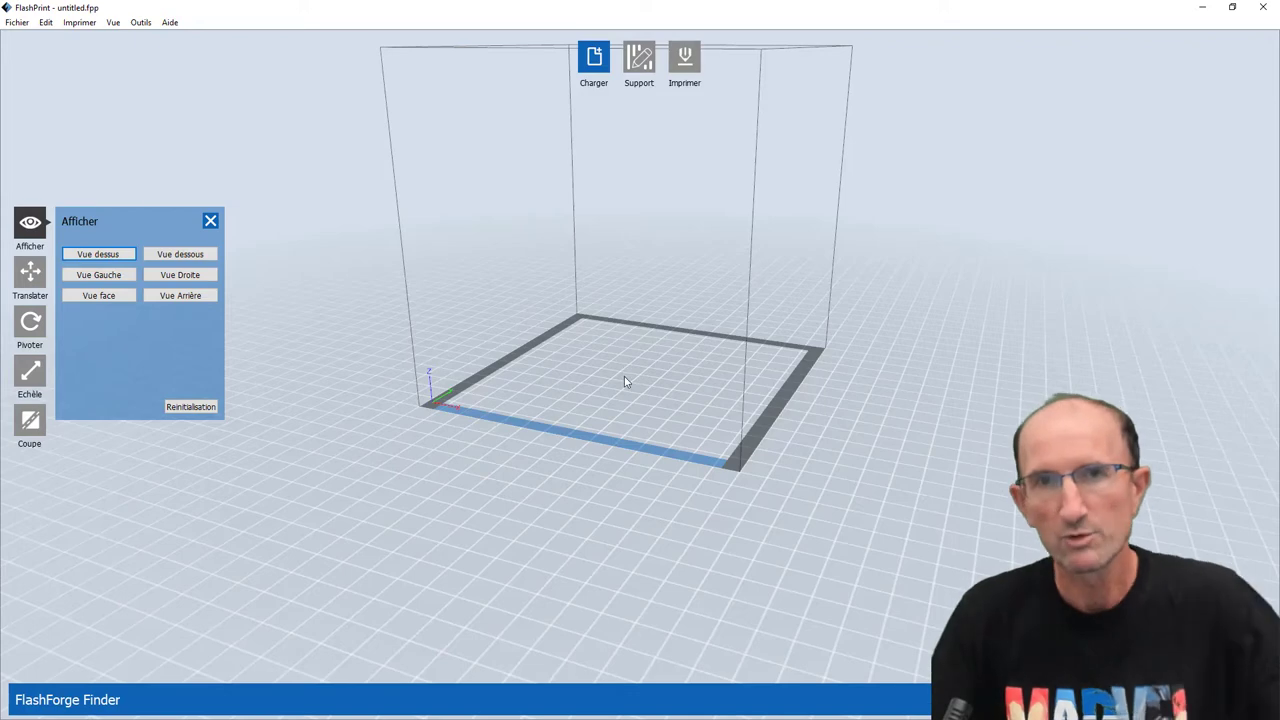
{"action": "left_click_drag", "start_coordinate": [624, 378], "coordinate": [530, 370]}
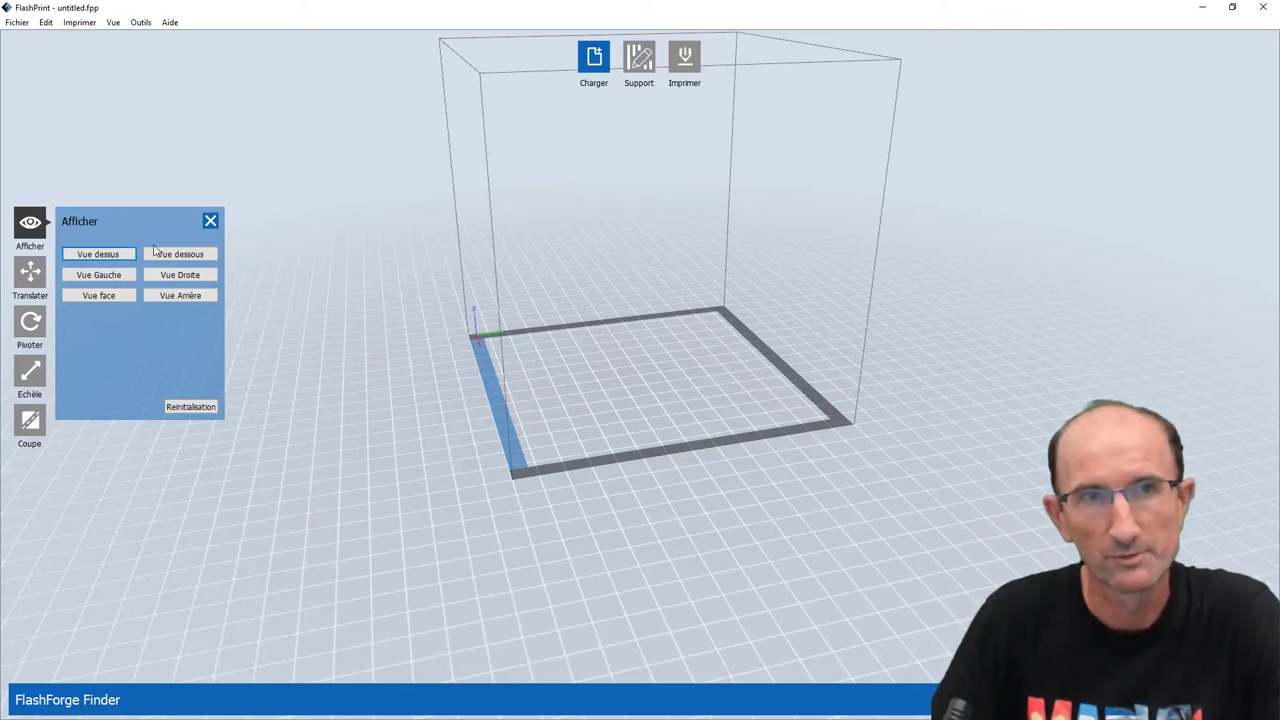
{"action": "left_click", "coordinate": [210, 220]}
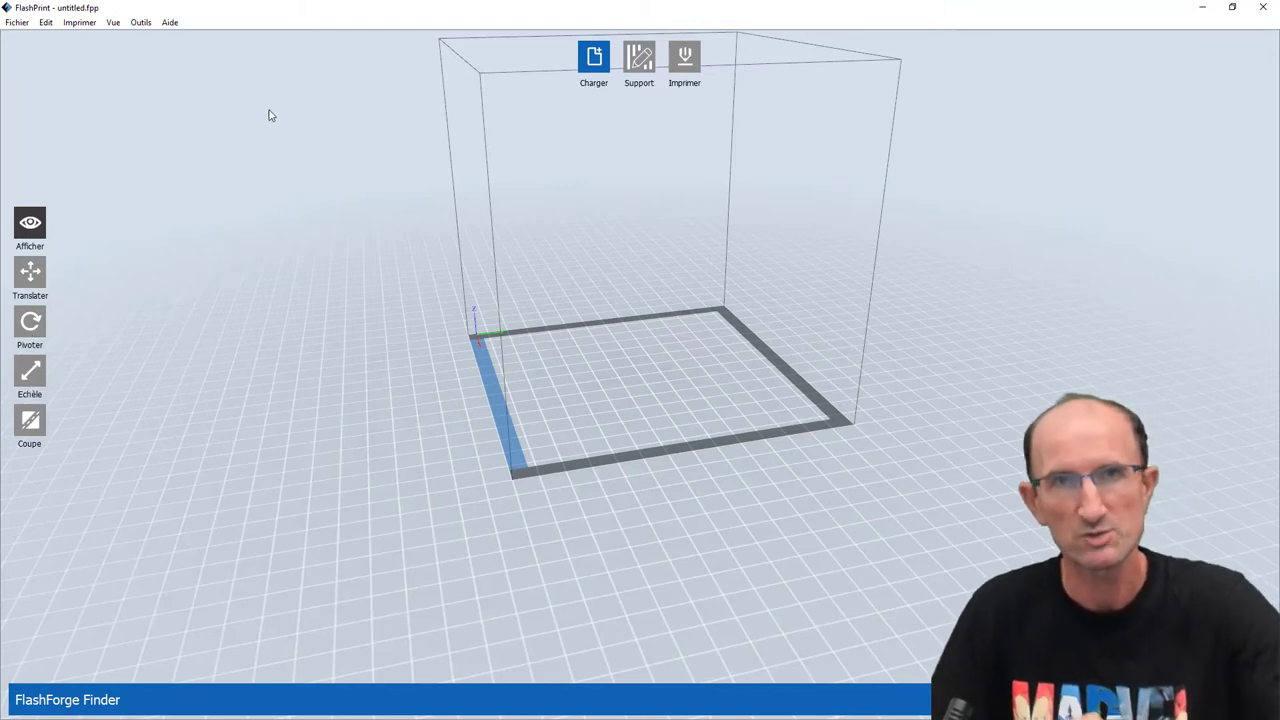
Load the 20mm_Box.stl example from Fichier > Exemples onto the Finder build plate
{"action": "left_click", "coordinate": [18, 23]}
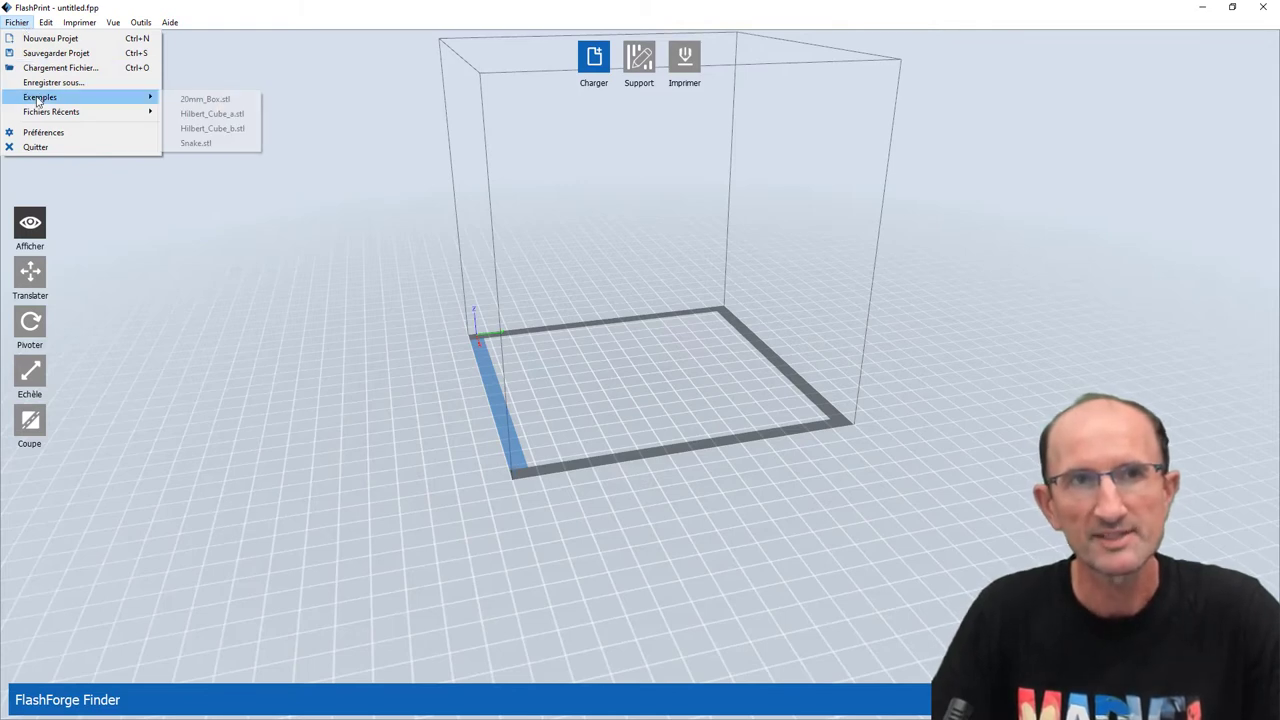
{"action": "mouse_move", "coordinate": [40, 97]}
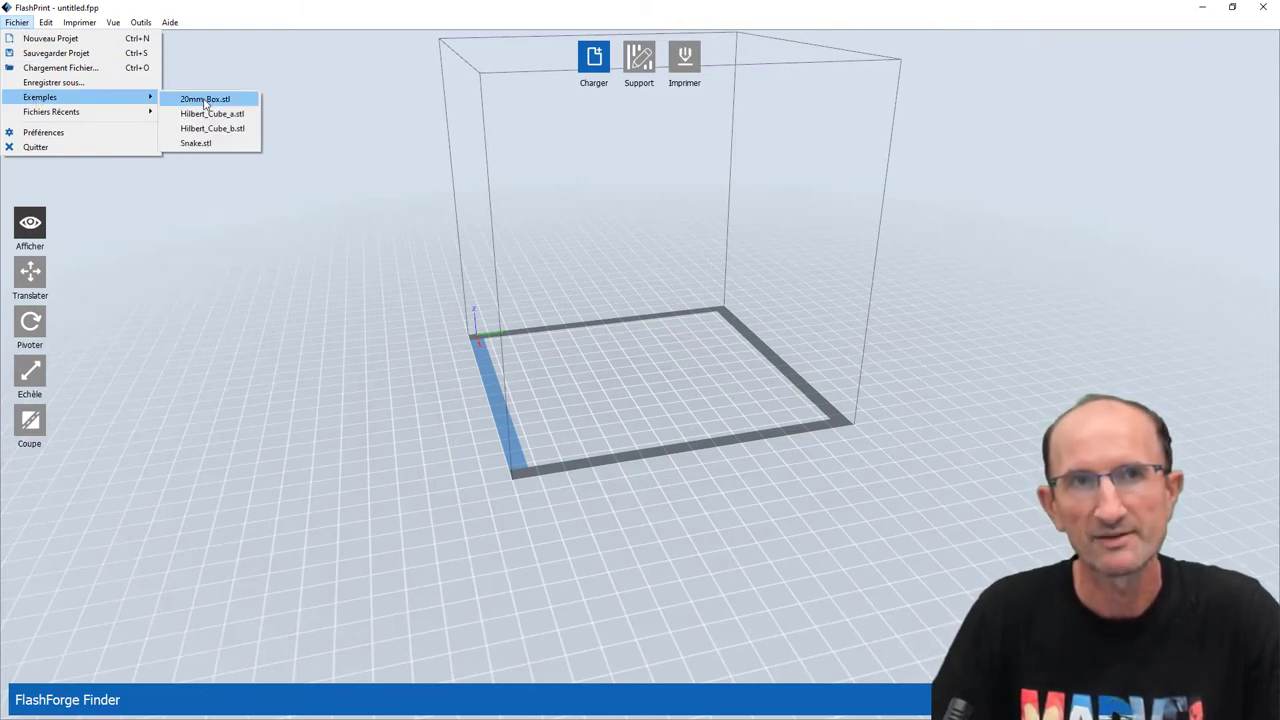
{"action": "left_click", "coordinate": [205, 104]}
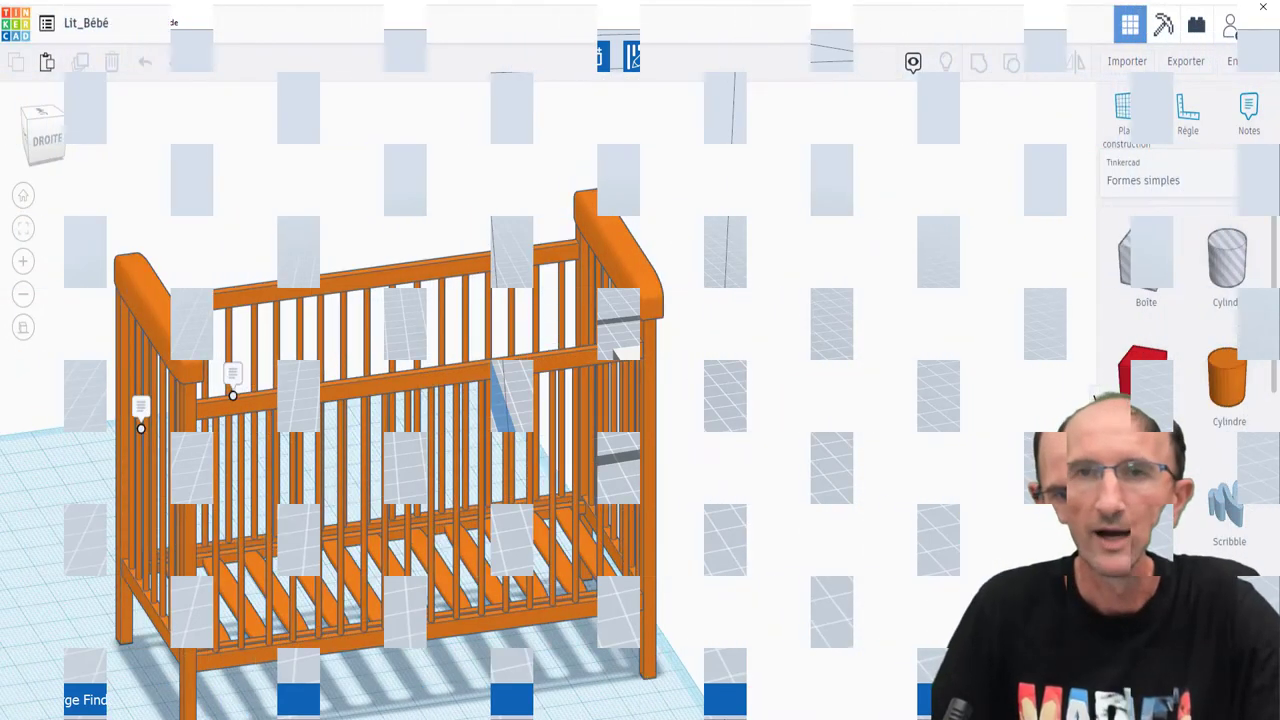
{"action": "mouse_move", "coordinate": [698, 210]}
{"action": "right_mouse_down"}
{"action": "mouse_move", "coordinate": [744, 318]}
{"action": "mouse_move", "coordinate": [497, 297]}
{"action": "right_mouse_up"}
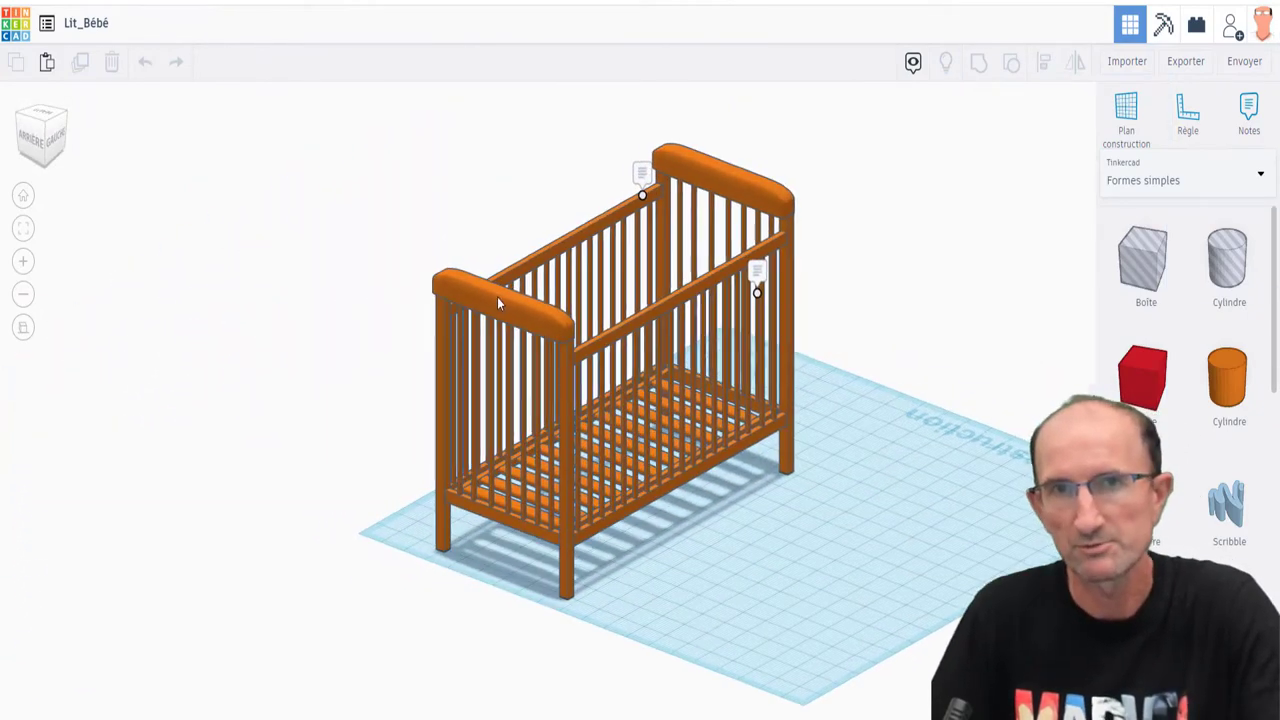
{"action": "middle_click_drag", "start_coordinate": [655, 280], "coordinate": [591, 266]}
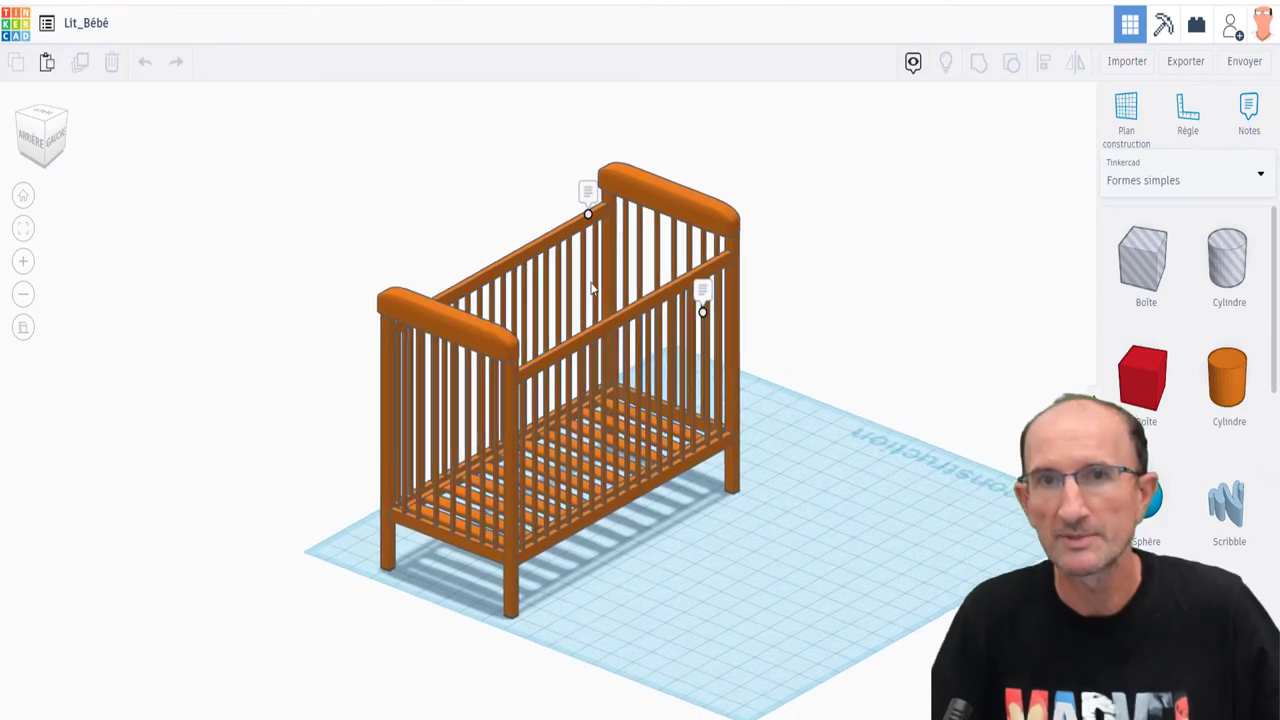
{"action": "right_click_drag", "start_coordinate": [668, 412], "coordinate": [453, 467]}
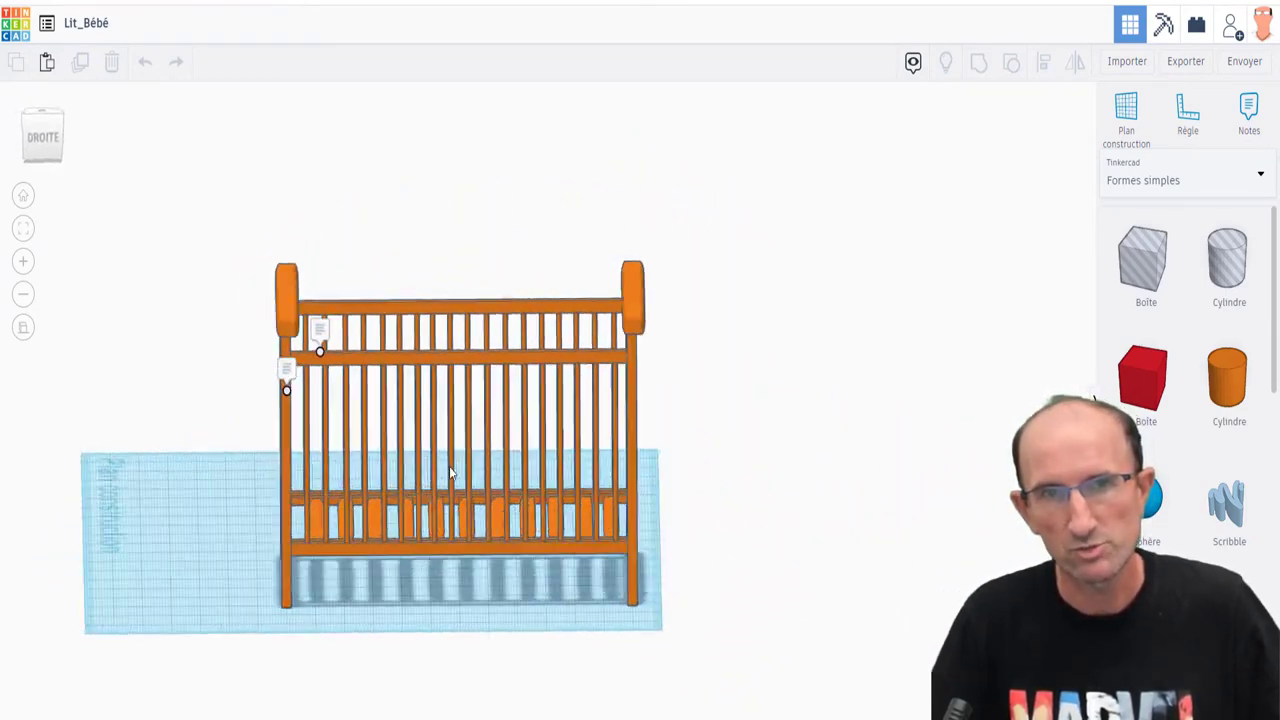
{"action": "scroll", "coordinate": [514, 528], "scroll_direction": "up", "scroll_amount": 2}
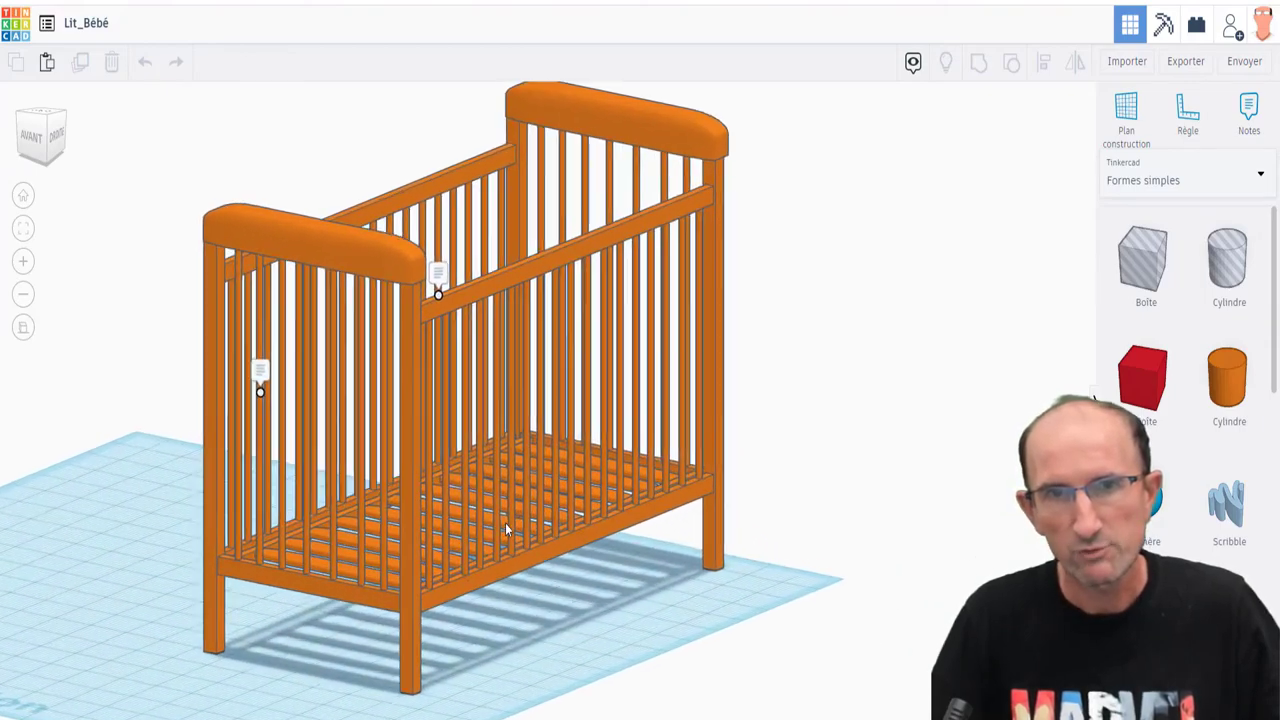
{"action": "scroll", "coordinate": [505, 523], "scroll_direction": "up", "scroll_amount": 2}
{"action": "scroll", "coordinate": [441, 530], "scroll_direction": "up", "scroll_amount": 2}
{"action": "scroll", "coordinate": [441, 530], "scroll_direction": "down", "scroll_amount": 3}
{"action": "scroll", "coordinate": [430, 536], "scroll_direction": "down", "scroll_amount": 2}
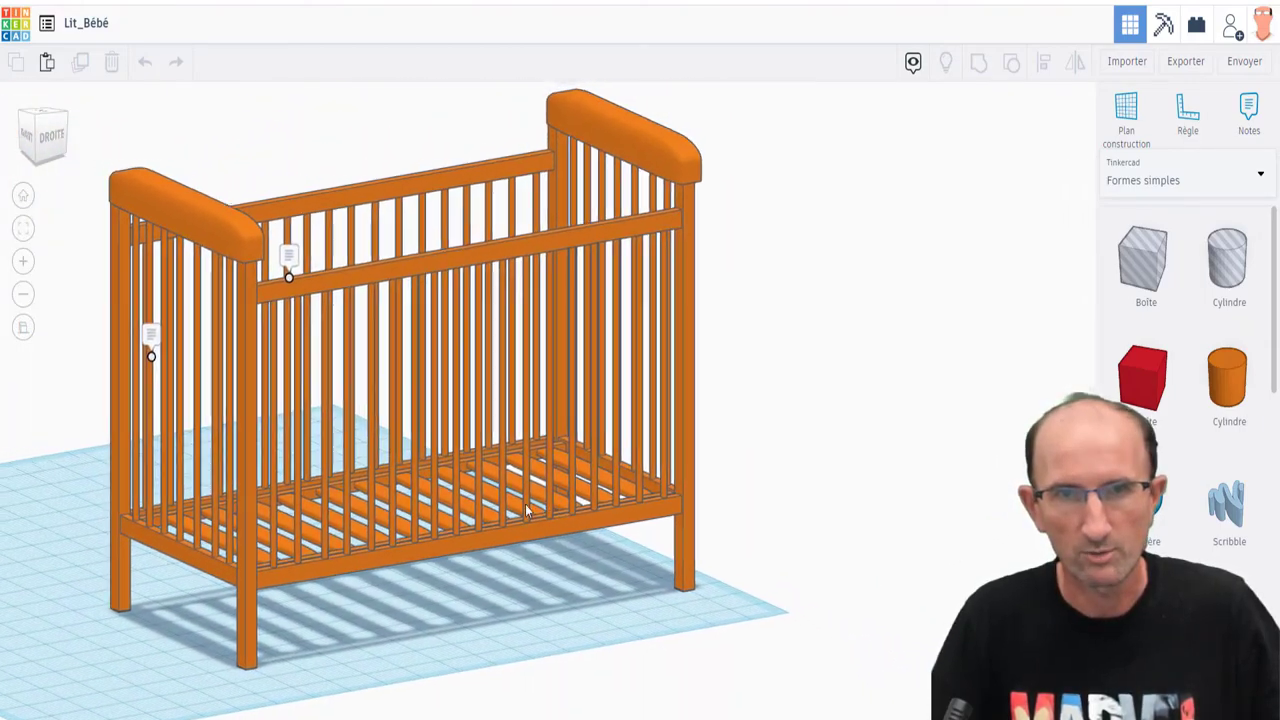
{"action": "right_click_drag", "start_coordinate": [420, 540], "coordinate": [437, 512]}
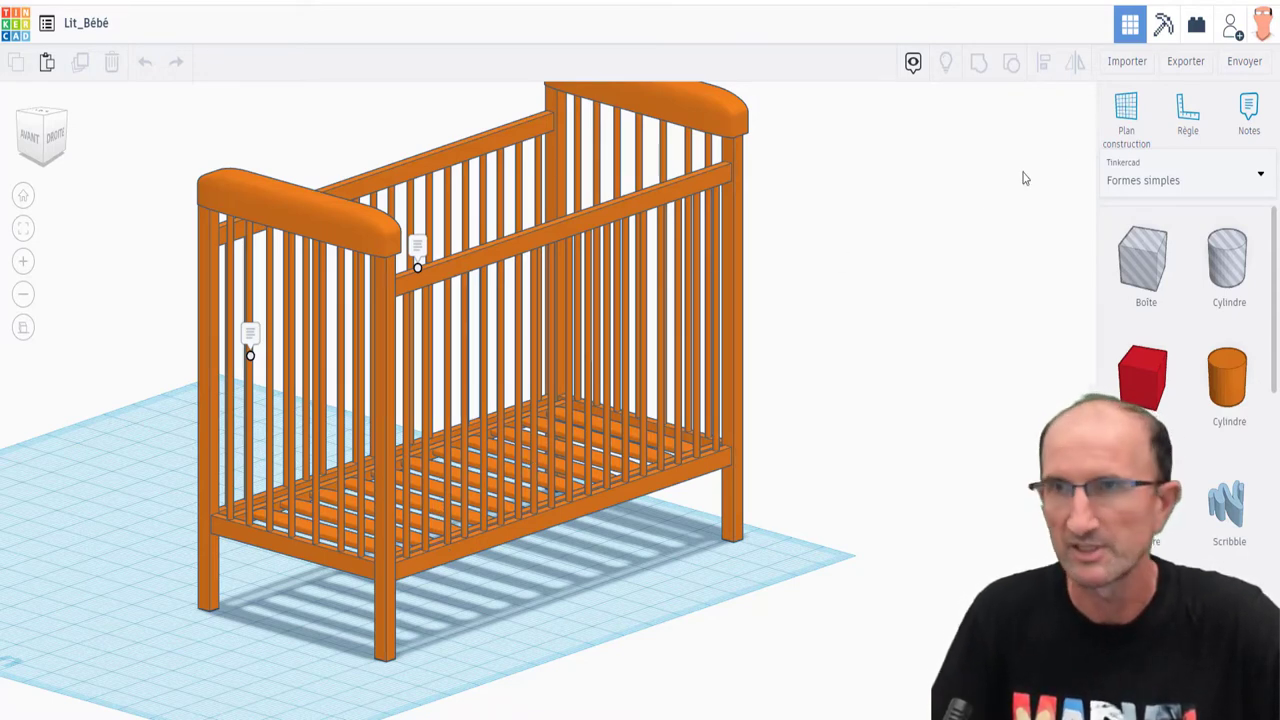
{"action": "left_click", "coordinate": [1186, 64]}
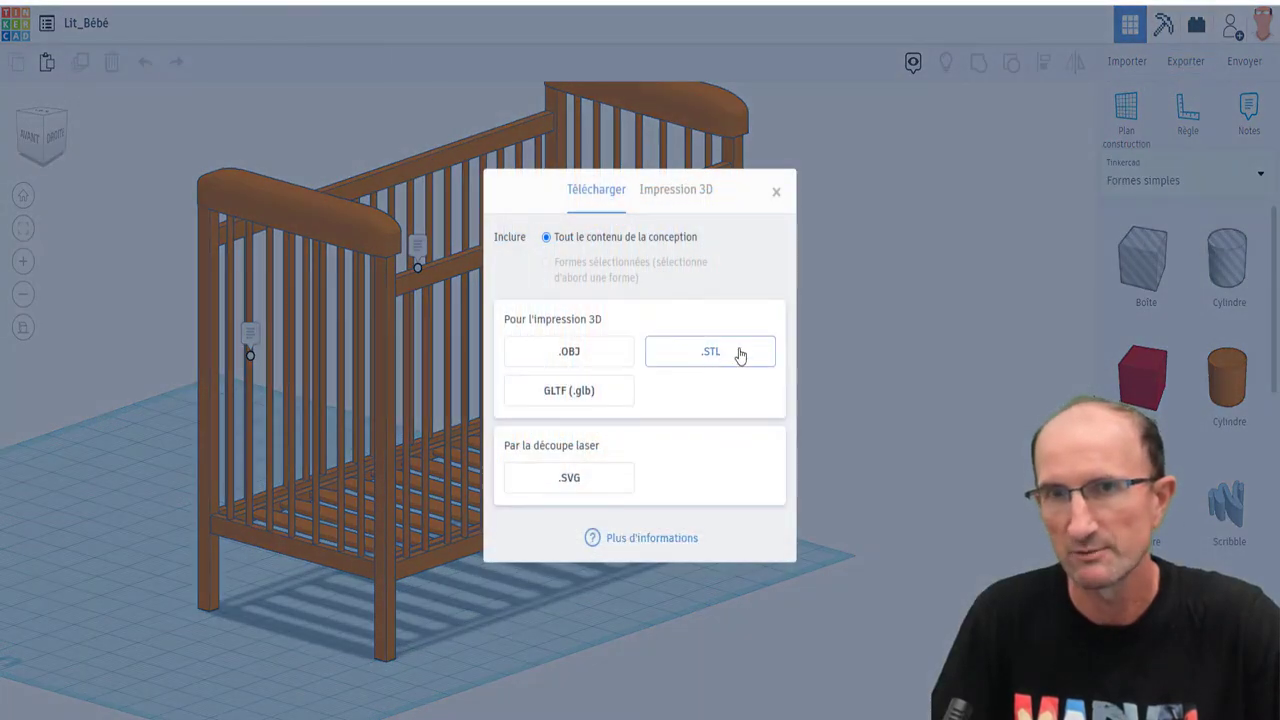
{"action": "left_click", "coordinate": [777, 195]}
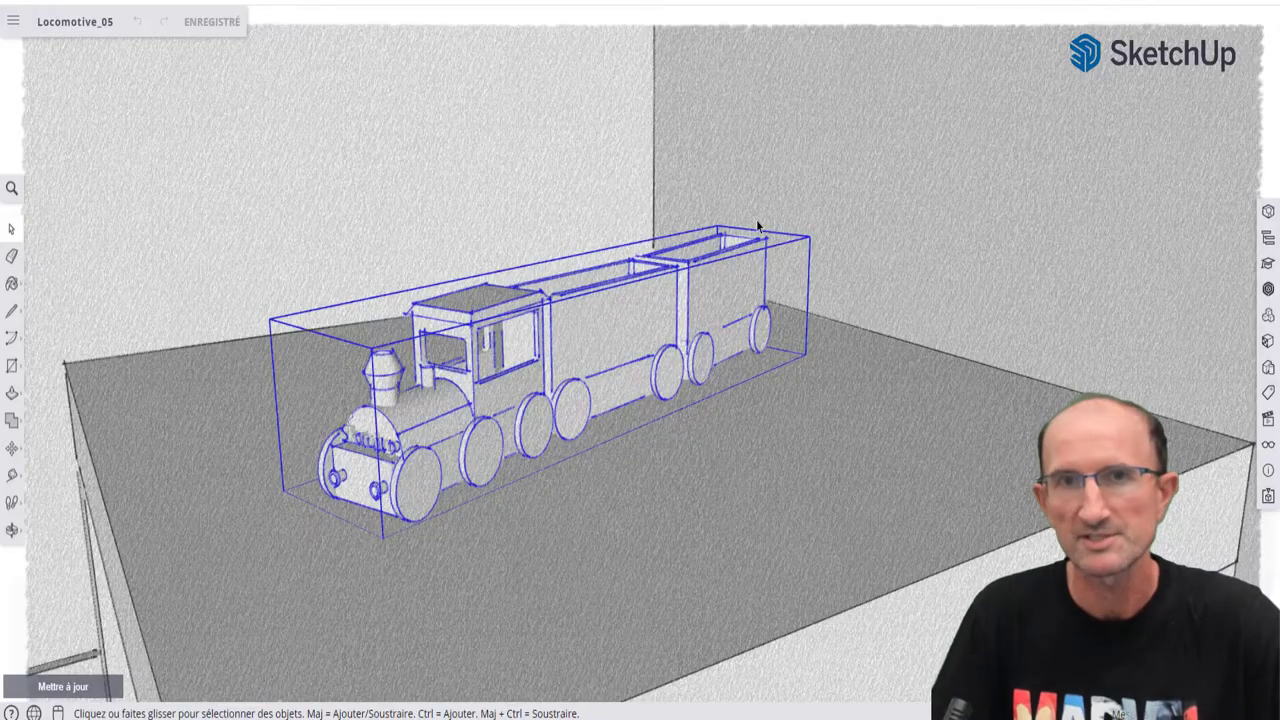
{"action": "scroll", "coordinate": [756, 219], "scroll_direction": "down", "scroll_amount": 3}
{"action": "scroll", "coordinate": [685, 285], "scroll_direction": "down", "scroll_amount": 3}
Orbit the locomotive so it faces the viewer and open the main menu's download options
{"action": "right_click", "coordinate": [663, 318]}
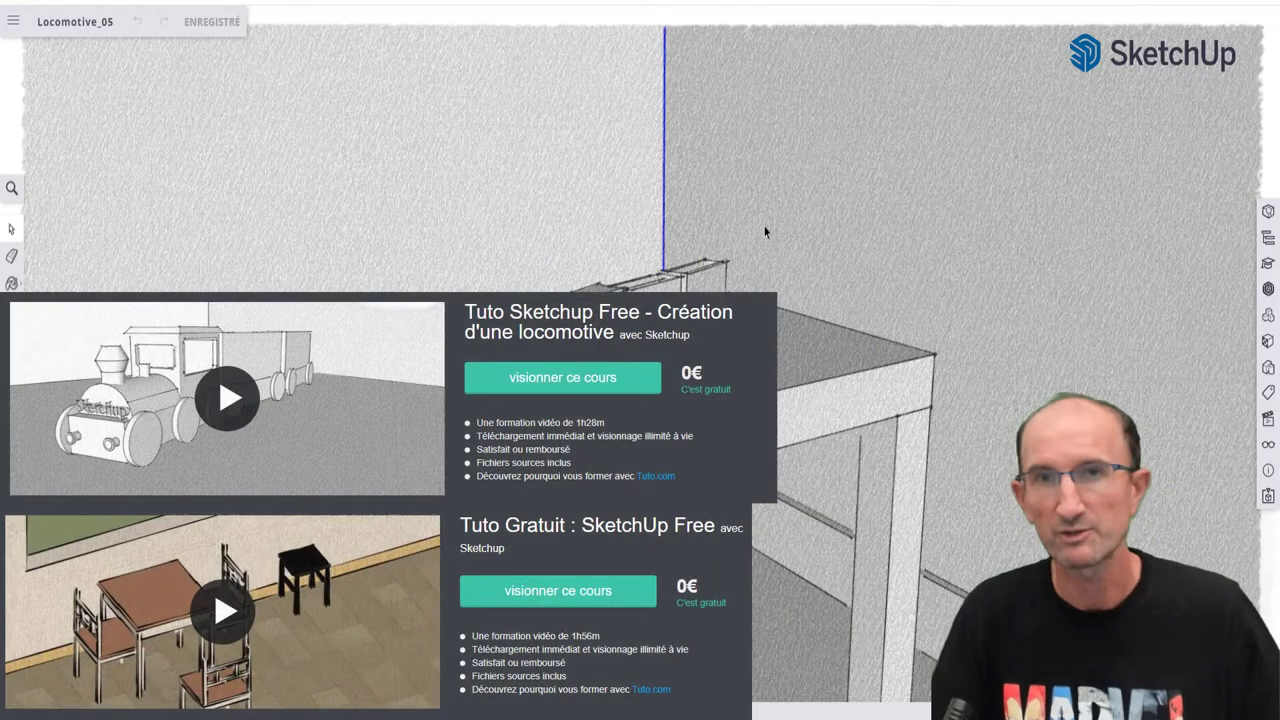
{"action": "middle_click_drag", "start_coordinate": [772, 232], "coordinate": [740, 240]}
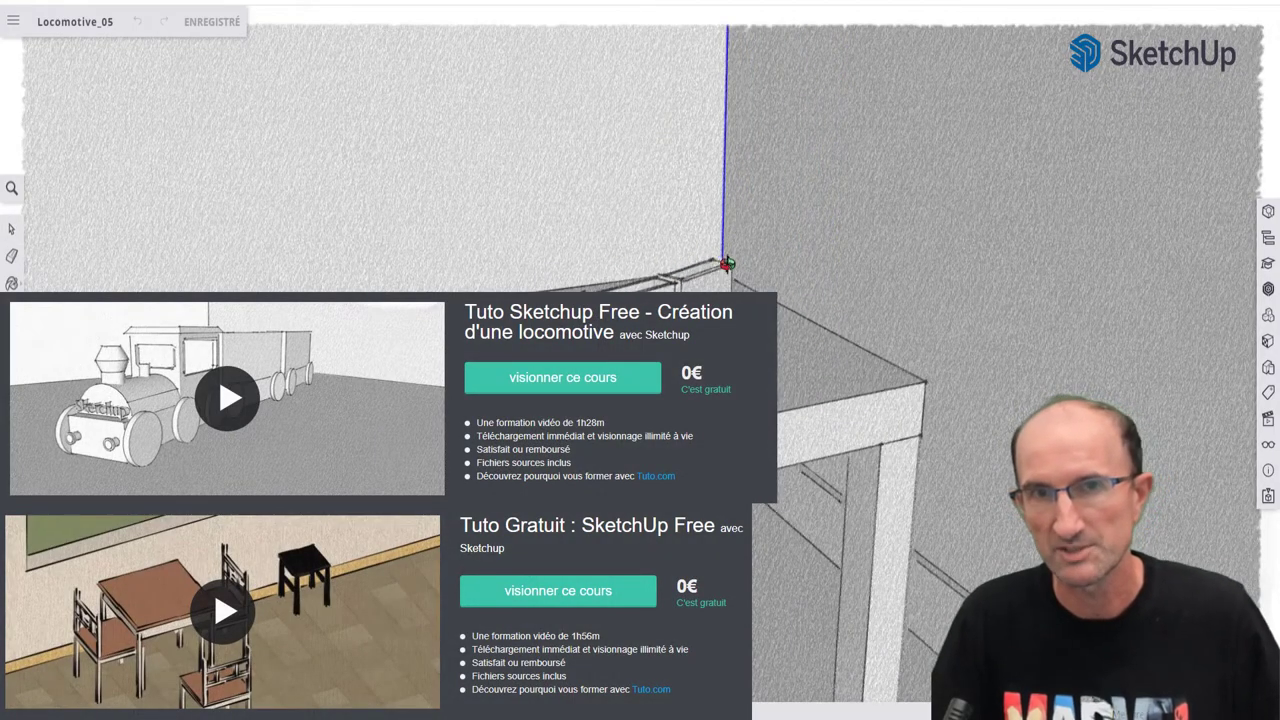
{"action": "scroll", "coordinate": [581, 326], "scroll_direction": "down", "scroll_amount": 5}
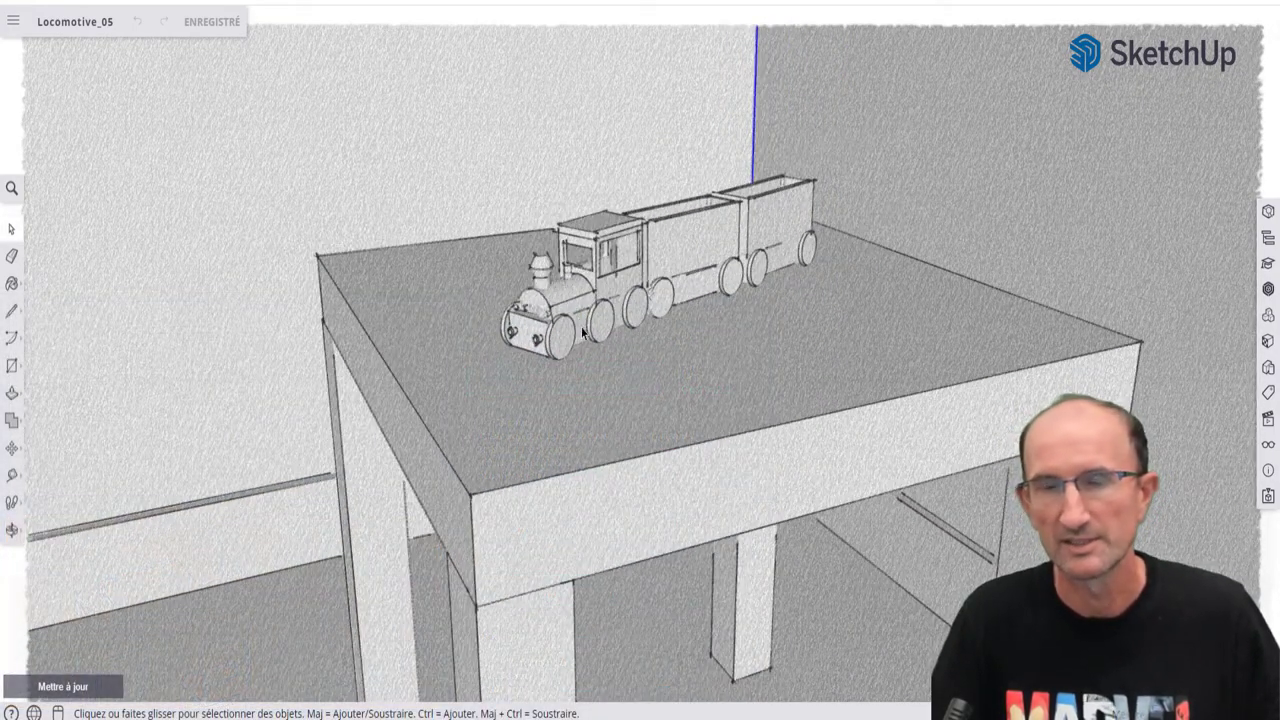
{"action": "mouse_move", "coordinate": [581, 326]}
{"action": "middle_mouse_down"}
{"action": "mouse_move", "coordinate": [780, 353]}
{"action": "mouse_move", "coordinate": [376, 225]}
{"action": "middle_mouse_up"}
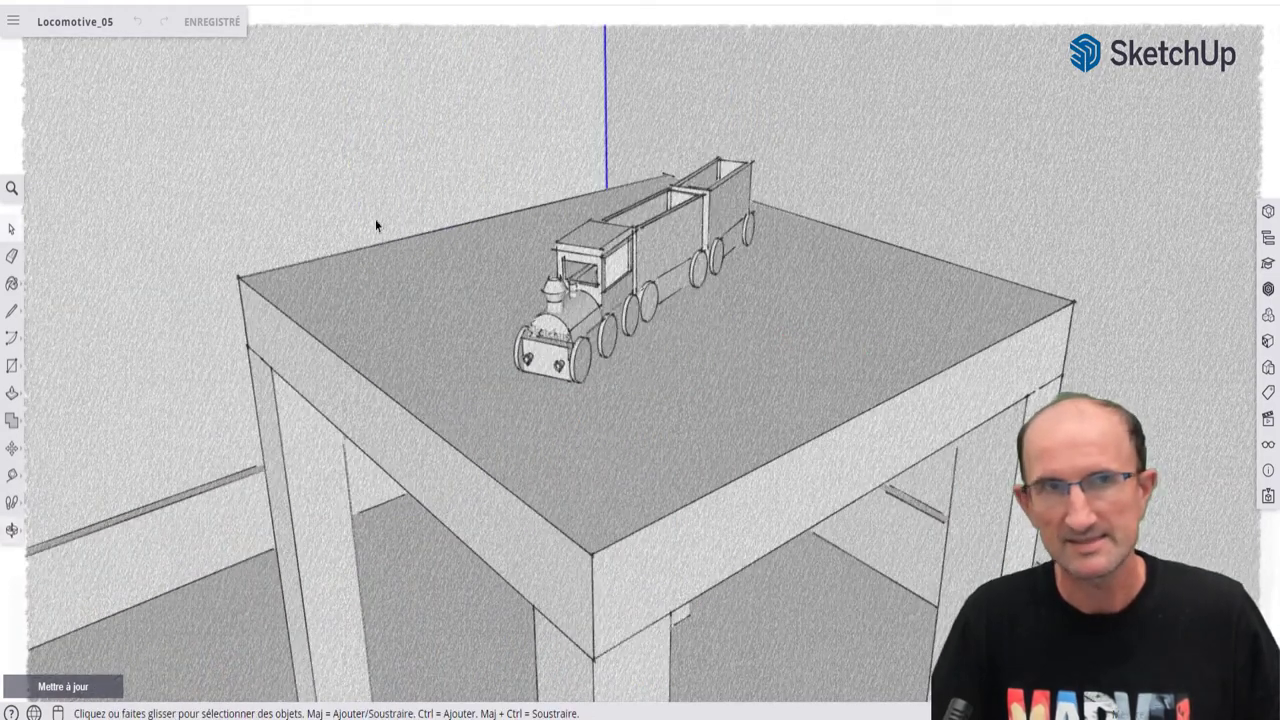
{"action": "left_click", "coordinate": [12, 25]}
{"action": "mouse_move", "coordinate": [80, 218]}
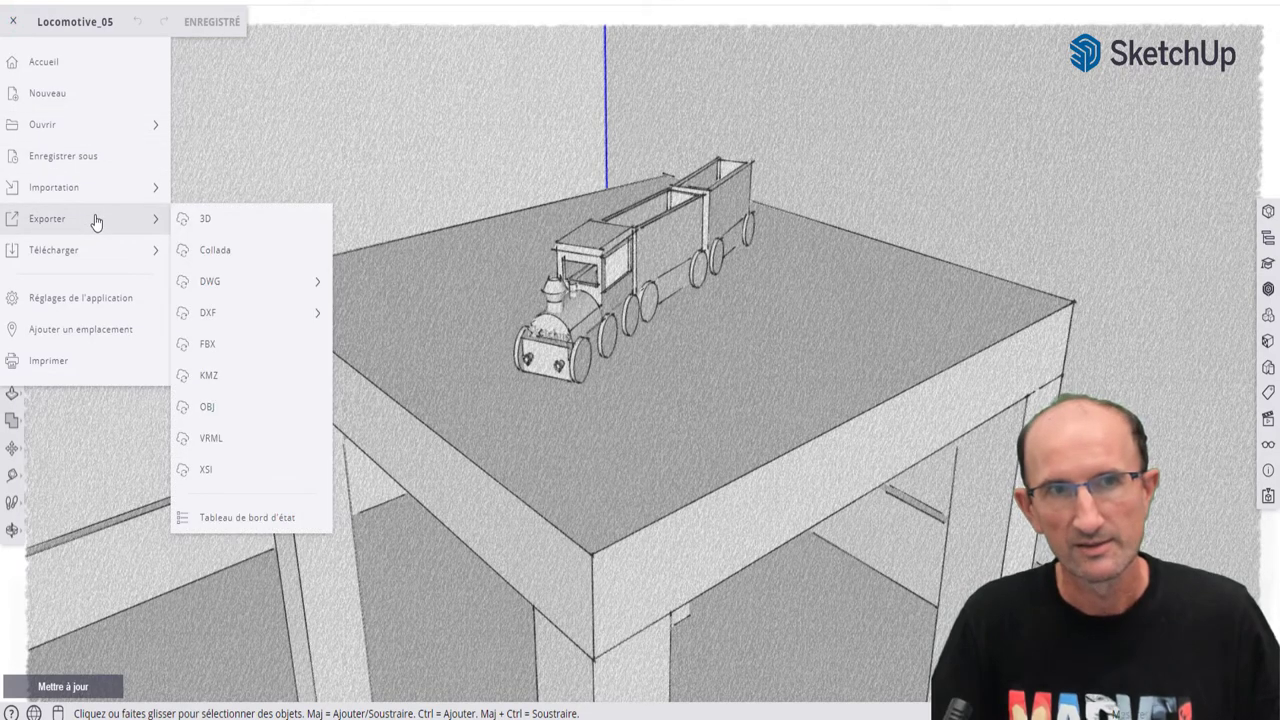
{"action": "mouse_move", "coordinate": [70, 250]}
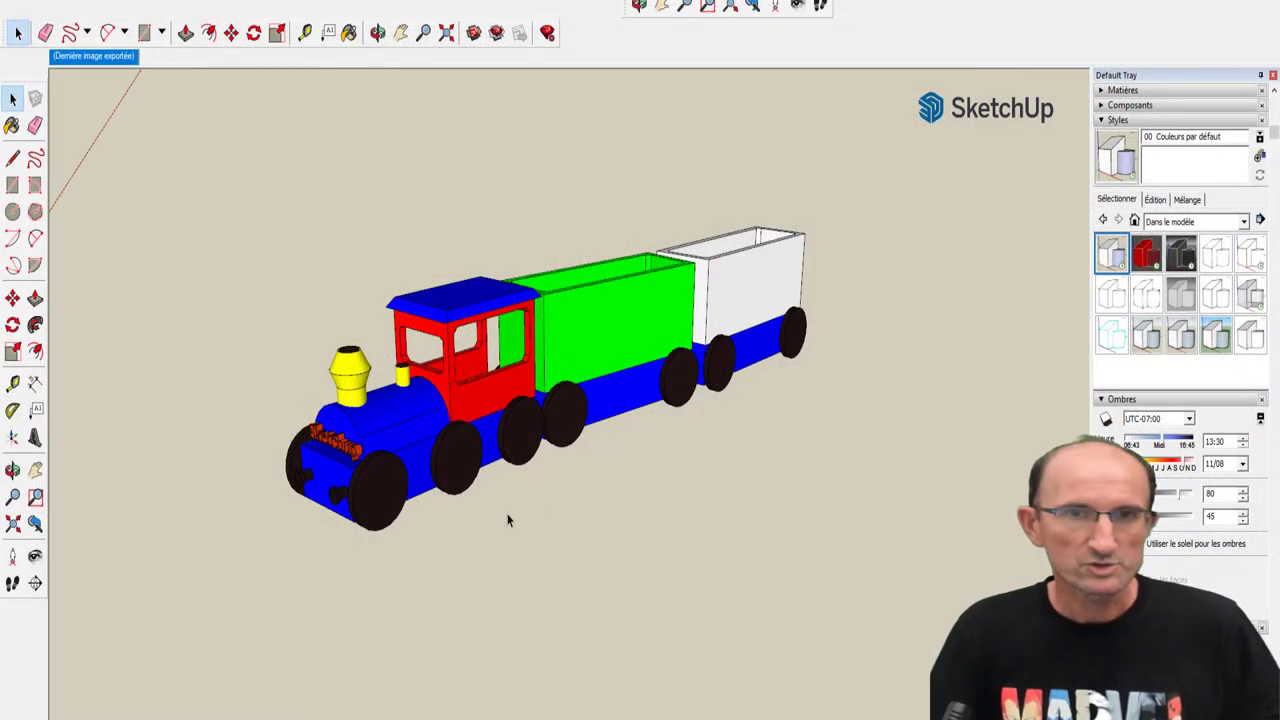
Orbit around the locomotive to inspect all sides, then bring up the Fichier > Exporter choices
{"action": "mouse_move", "coordinate": [507, 520]}
{"action": "middle_mouse_down"}
{"action": "mouse_move", "coordinate": [773, 509]}
{"action": "mouse_move", "coordinate": [490, 520]}
{"action": "middle_mouse_up"}
{"action": "mouse_move", "coordinate": [360, 334]}
{"action": "middle_mouse_down"}
{"action": "mouse_move", "coordinate": [646, 343]}
{"action": "mouse_move", "coordinate": [823, 331]}
{"action": "mouse_move", "coordinate": [820, 183]}
{"action": "mouse_move", "coordinate": [588, 282]}
{"action": "mouse_move", "coordinate": [549, 355]}
{"action": "middle_mouse_up"}
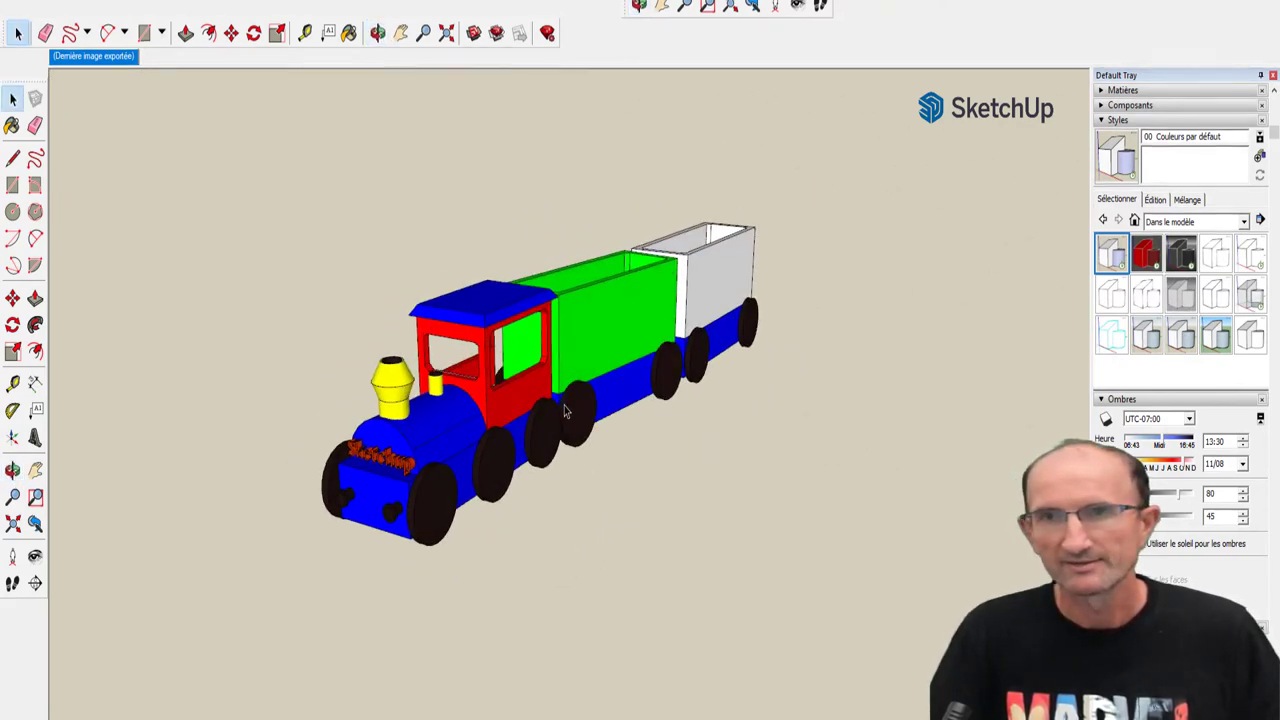
{"action": "mouse_move", "coordinate": [640, 403]}
{"action": "middle_mouse_down"}
{"action": "mouse_move", "coordinate": [598, 428]}
{"action": "mouse_move", "coordinate": [627, 417]}
{"action": "mouse_move", "coordinate": [619, 429]}
{"action": "middle_mouse_up"}
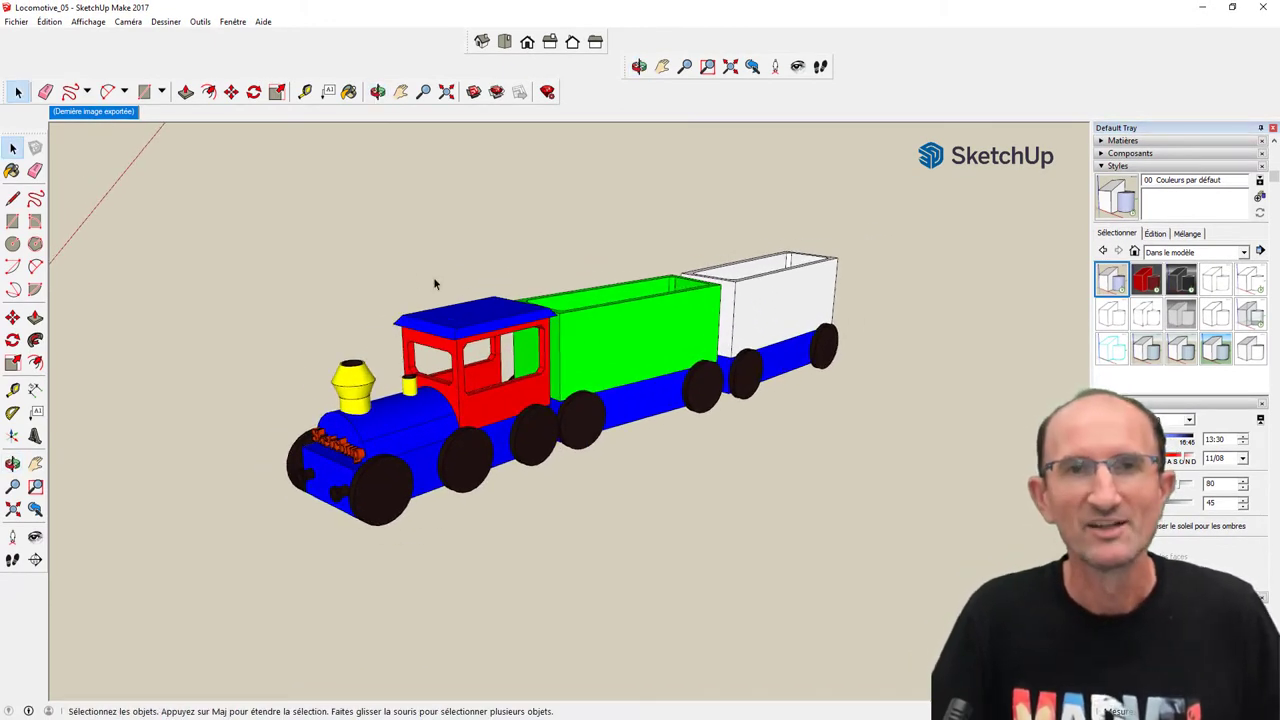
{"action": "mouse_move", "coordinate": [472, 390]}
{"action": "middle_mouse_down"}
{"action": "mouse_move", "coordinate": [917, 360]}
{"action": "mouse_move", "coordinate": [534, 378]}
{"action": "mouse_move", "coordinate": [548, 386]}
{"action": "middle_mouse_up"}
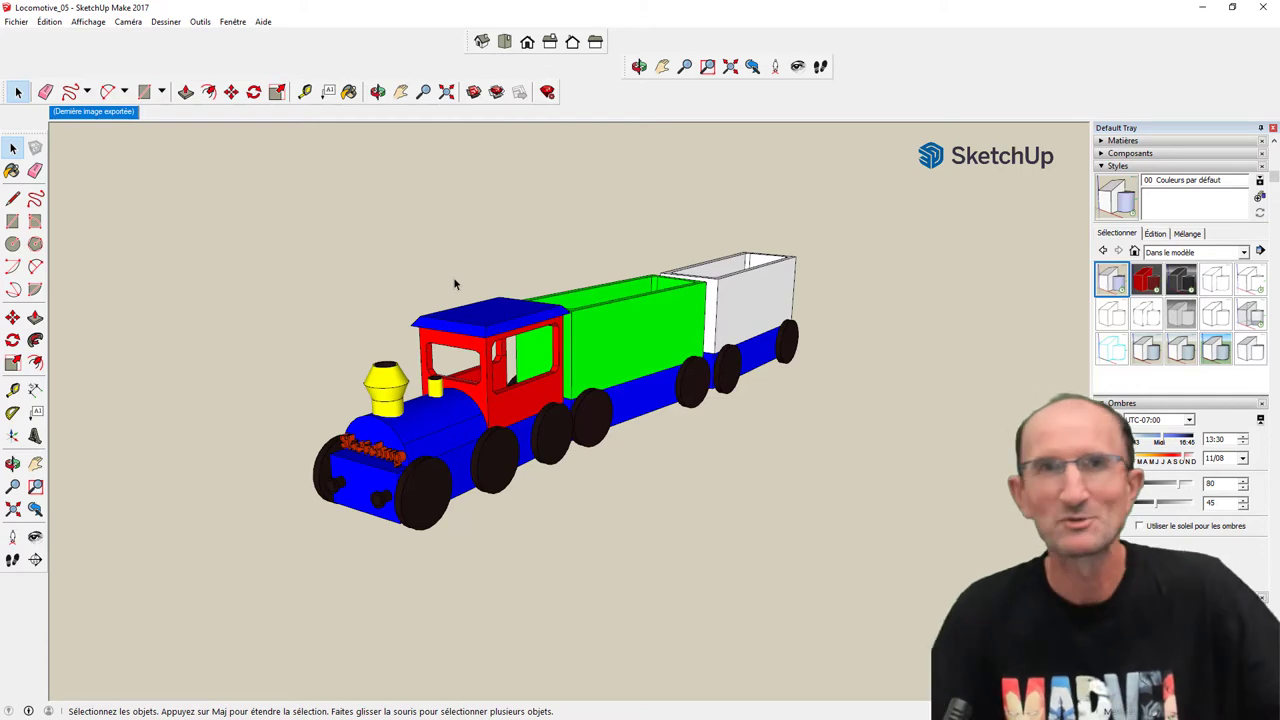
{"action": "left_click", "coordinate": [20, 22]}
{"action": "mouse_move", "coordinate": [38, 212]}
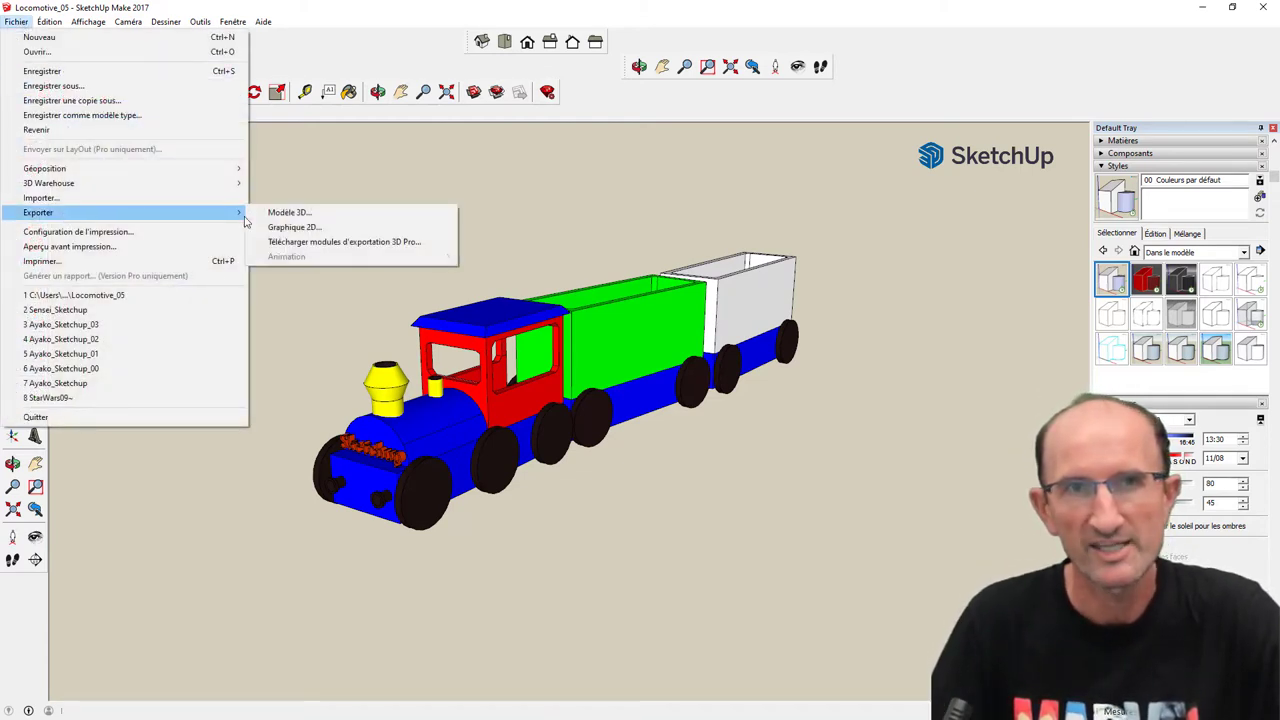
Start a Modèle 3D export and list its file types, COLLADA and Google Earth
{"action": "left_click", "coordinate": [290, 213]}
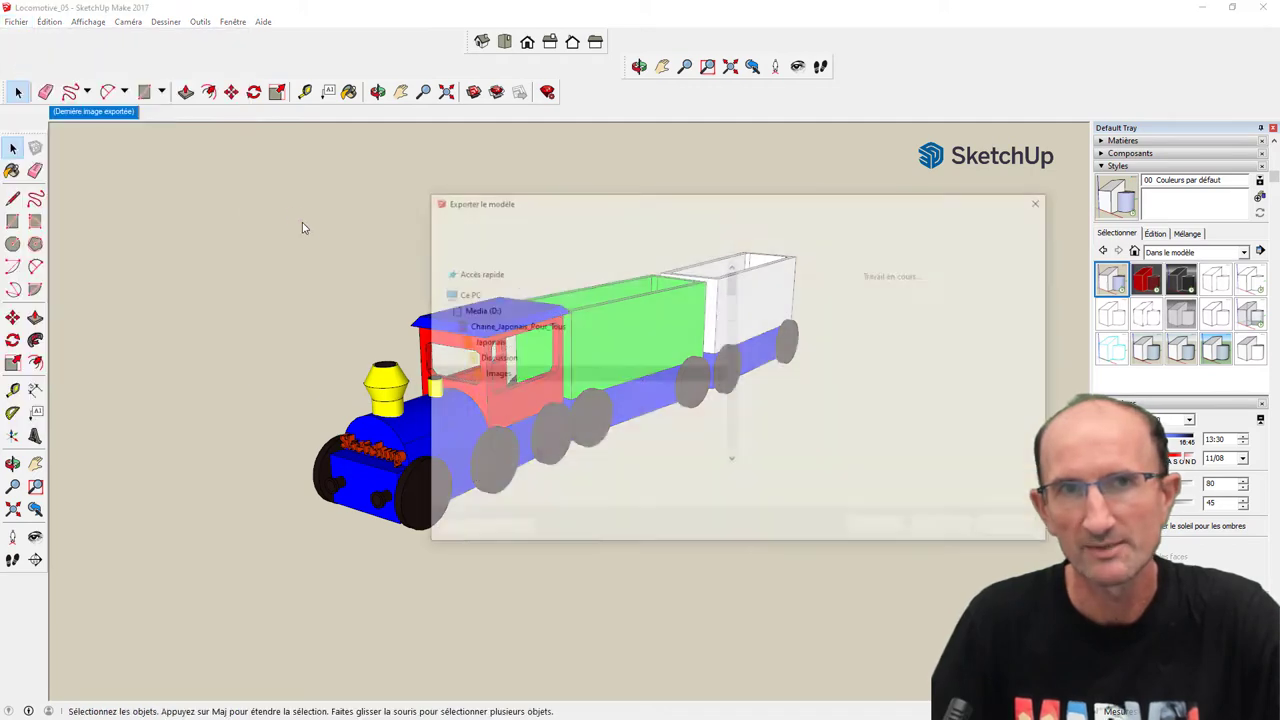
{"action": "left_click", "coordinate": [592, 499]}
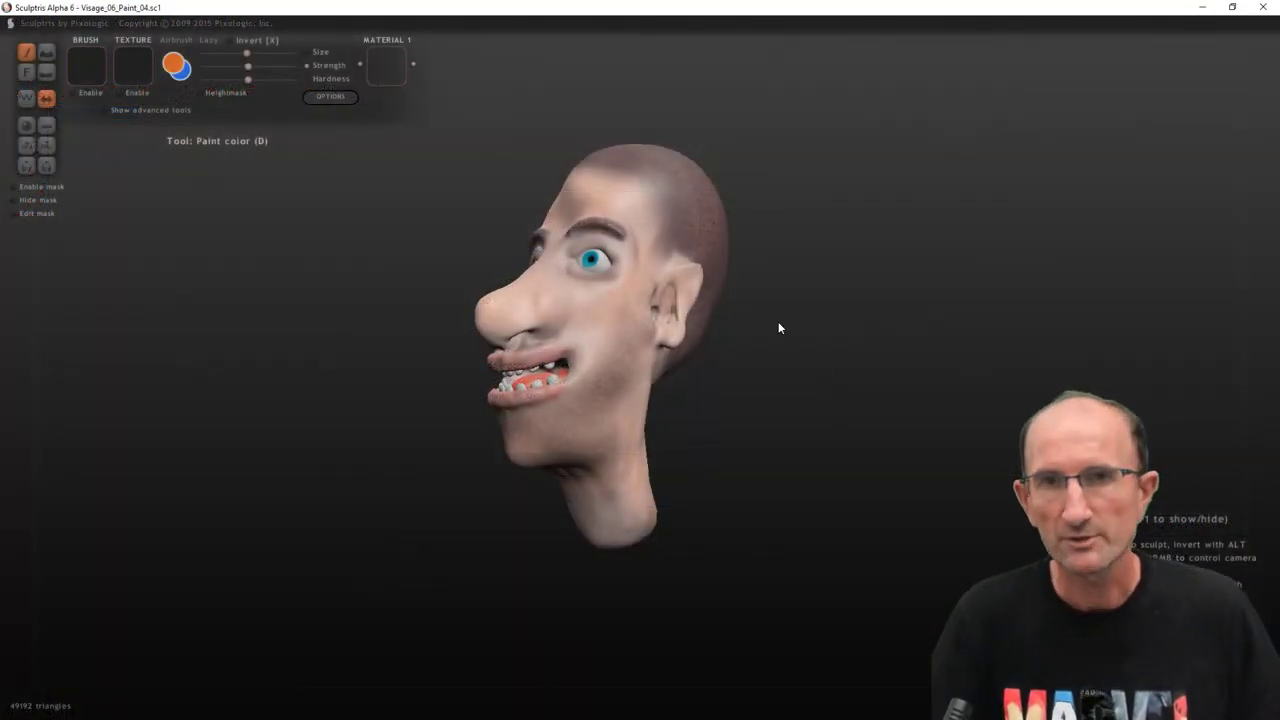
{"action": "mouse_move", "coordinate": [778, 321]}
{"action": "left_mouse_down"}
{"action": "mouse_move", "coordinate": [688, 353]}
{"action": "mouse_move", "coordinate": [671, 425]}
{"action": "mouse_move", "coordinate": [1006, 414]}
{"action": "mouse_move", "coordinate": [716, 421]}
{"action": "mouse_move", "coordinate": [786, 482]}
{"action": "mouse_move", "coordinate": [762, 475]}
{"action": "mouse_move", "coordinate": [790, 400]}
{"action": "left_mouse_up"}
{"action": "scroll", "coordinate": [695, 345], "scroll_direction": "up", "scroll_amount": 5}
{"action": "scroll", "coordinate": [695, 348], "scroll_direction": "down", "scroll_amount": 5}
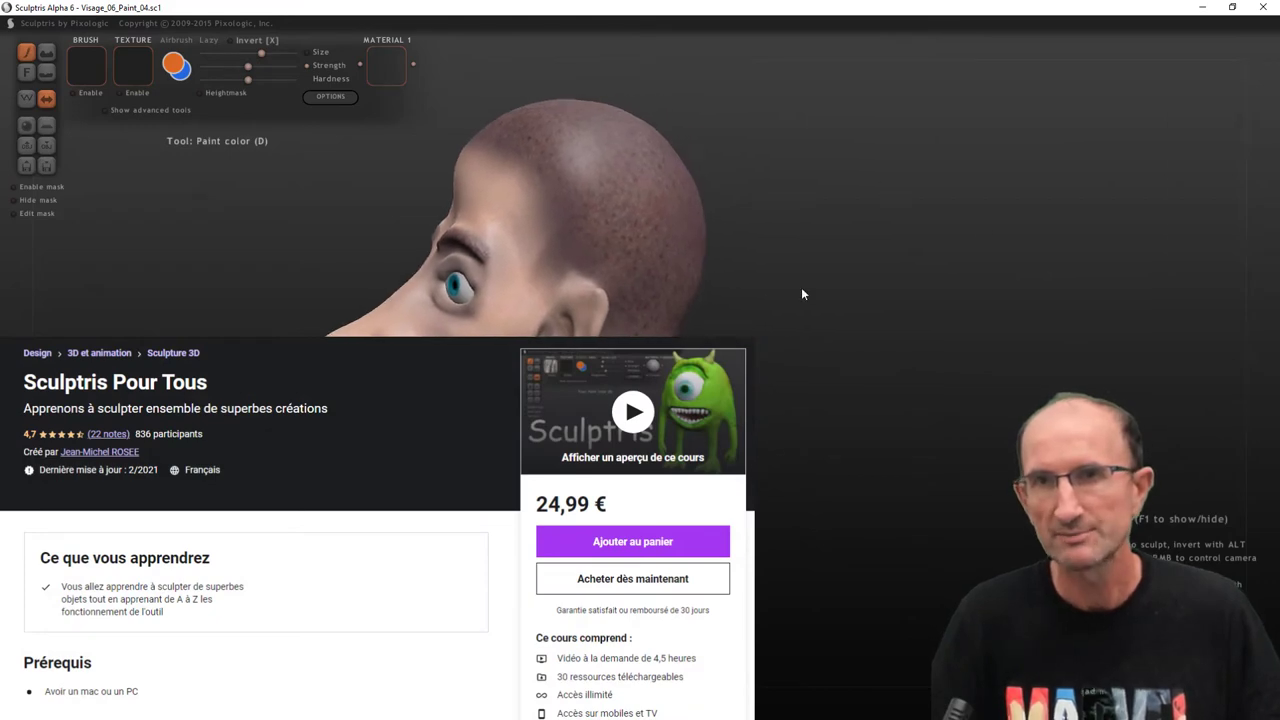
{"action": "left_click_drag", "start_coordinate": [684, 485], "coordinate": [701, 492]}
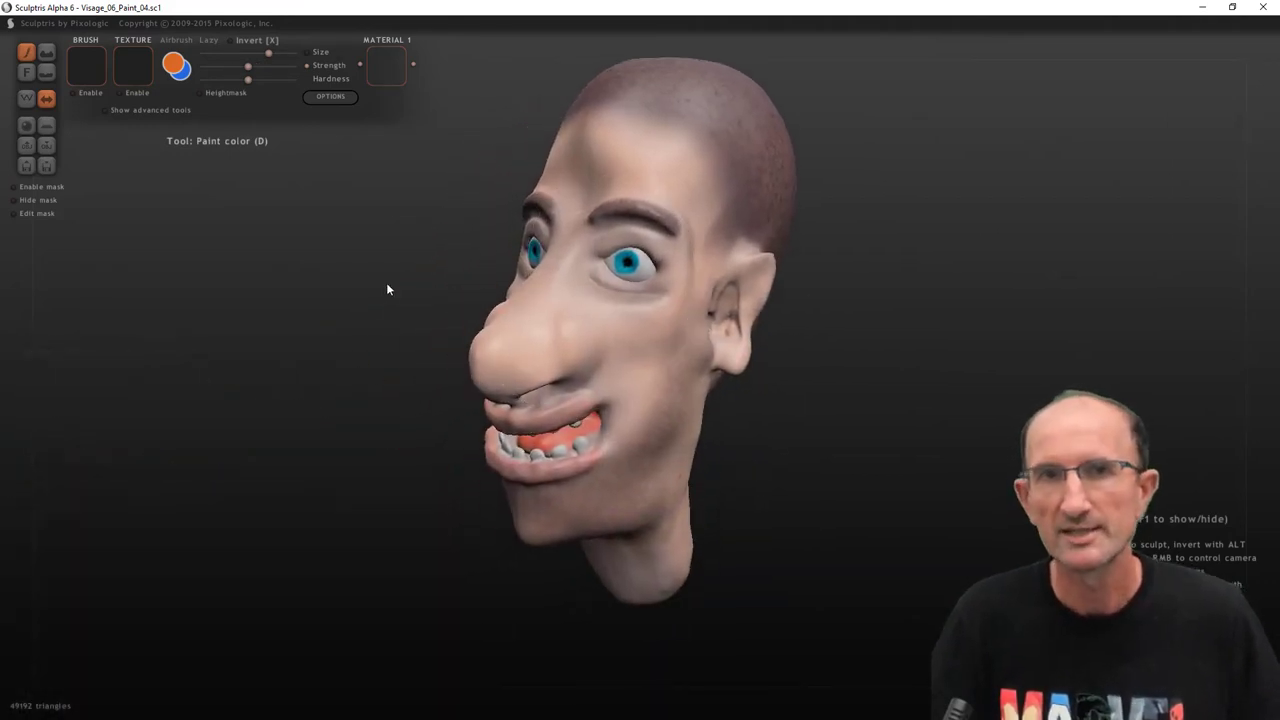
{"action": "left_click", "coordinate": [47, 148]}
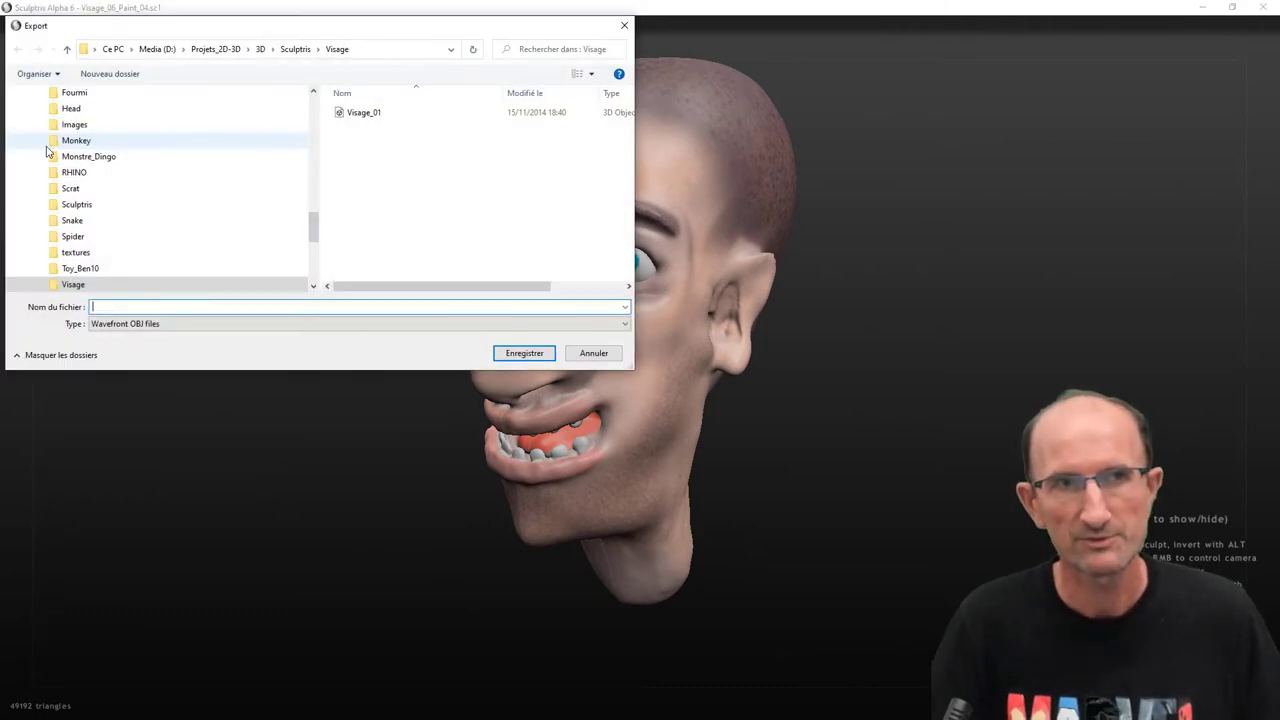
{"action": "left_click", "coordinate": [146, 324]}
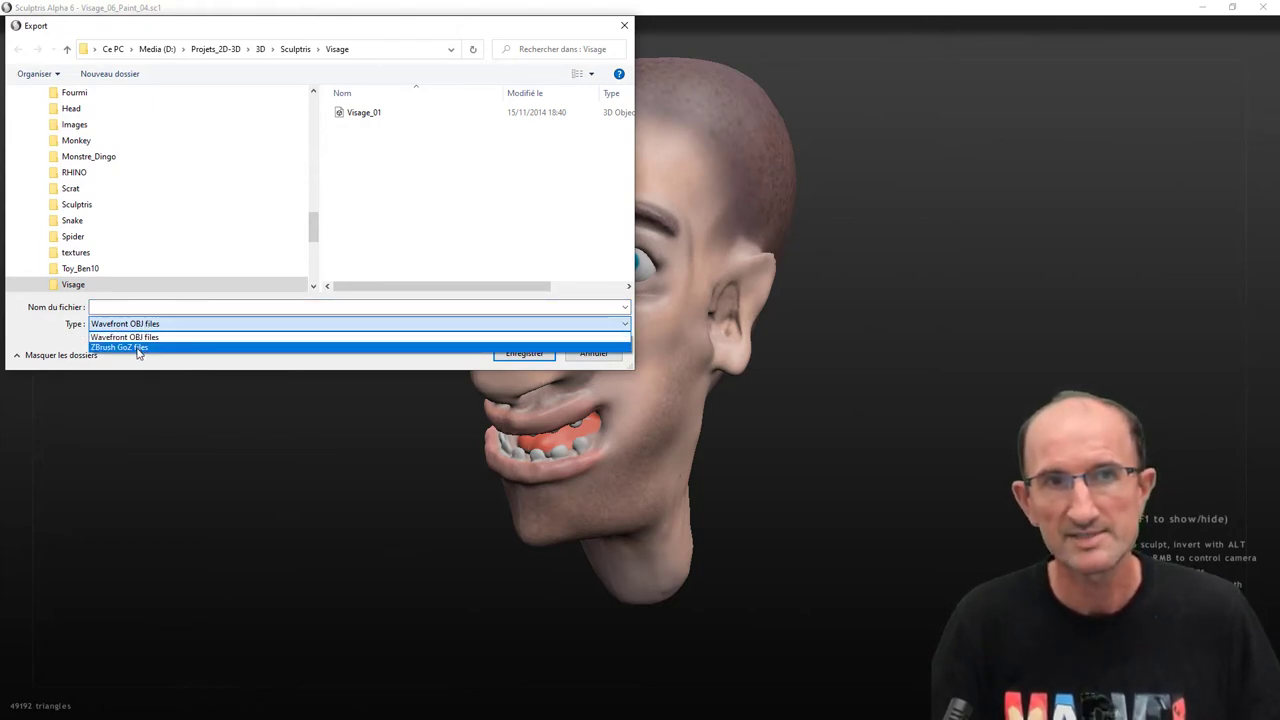
{"action": "left_click", "coordinate": [145, 363]}
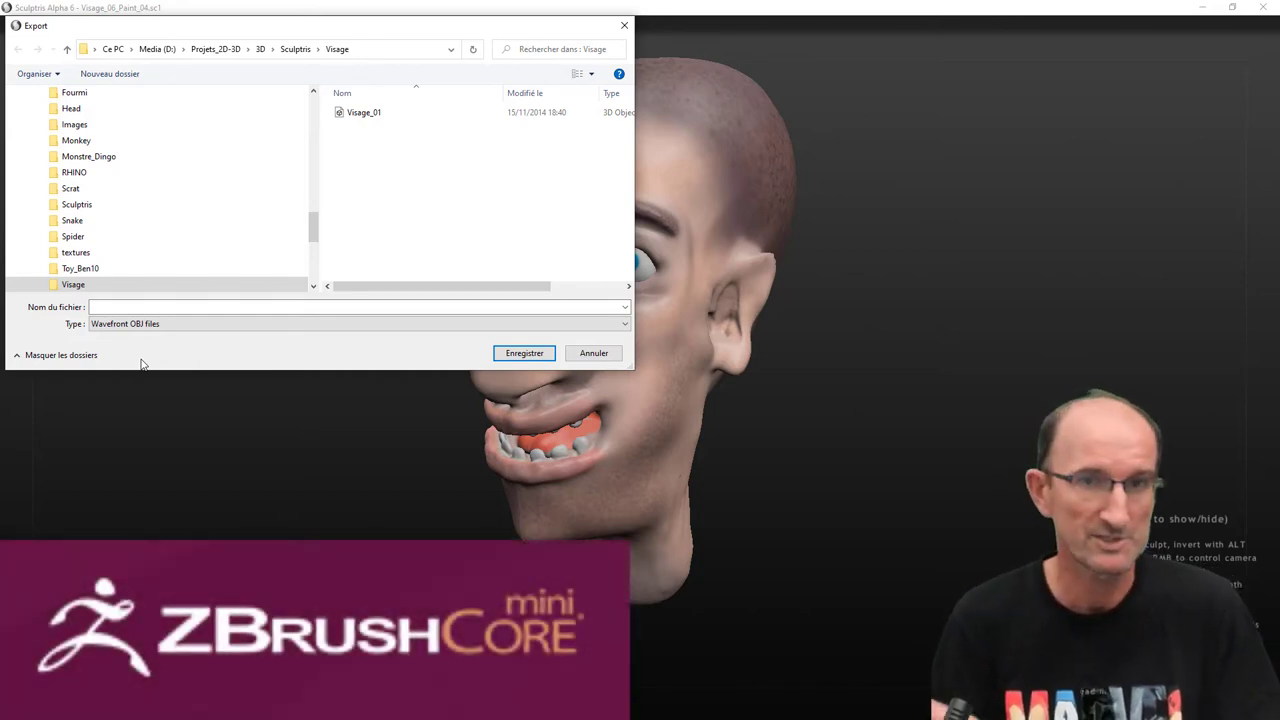
{"action": "left_click", "coordinate": [590, 353]}
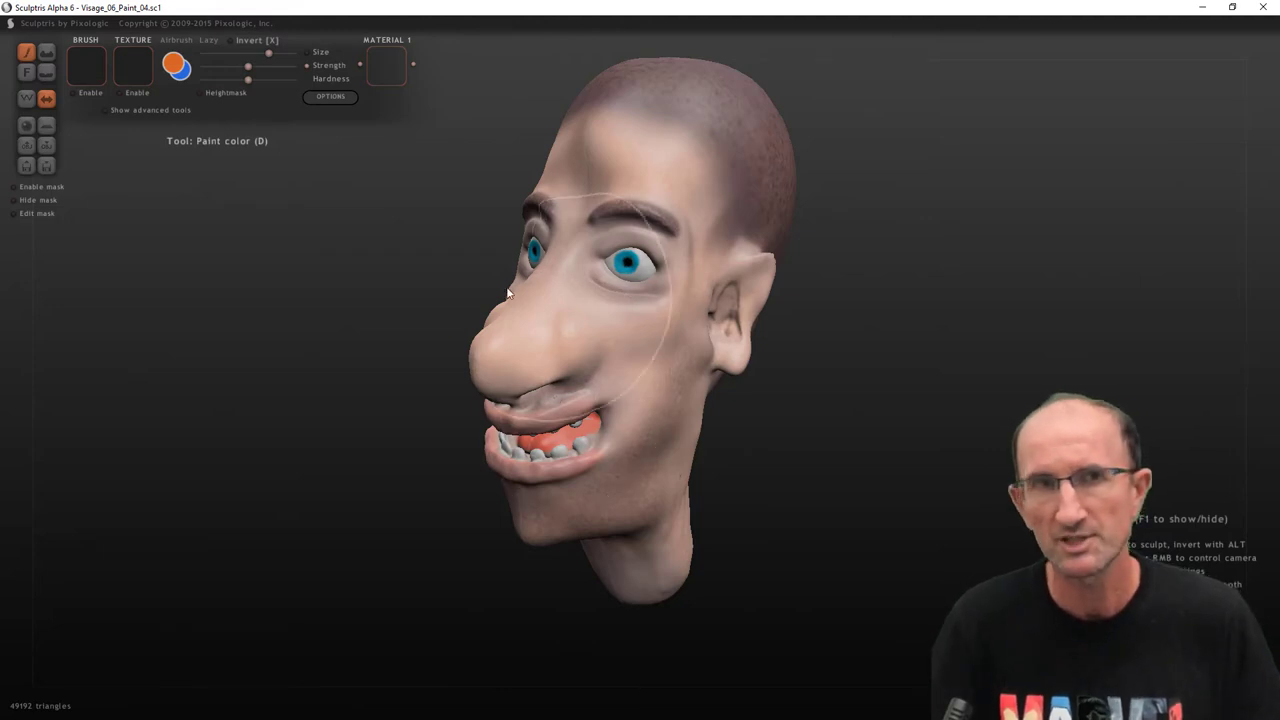
{"action": "left_click", "coordinate": [48, 150]}
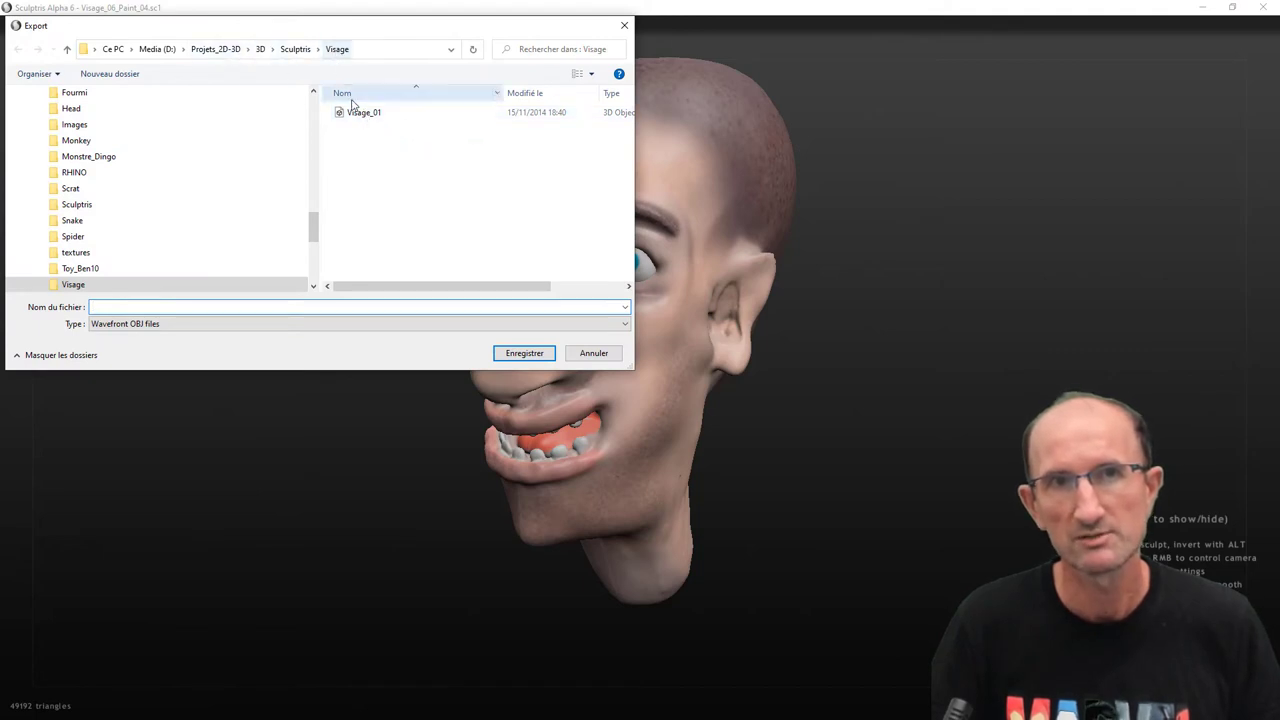
{"action": "left_click", "coordinate": [364, 116]}
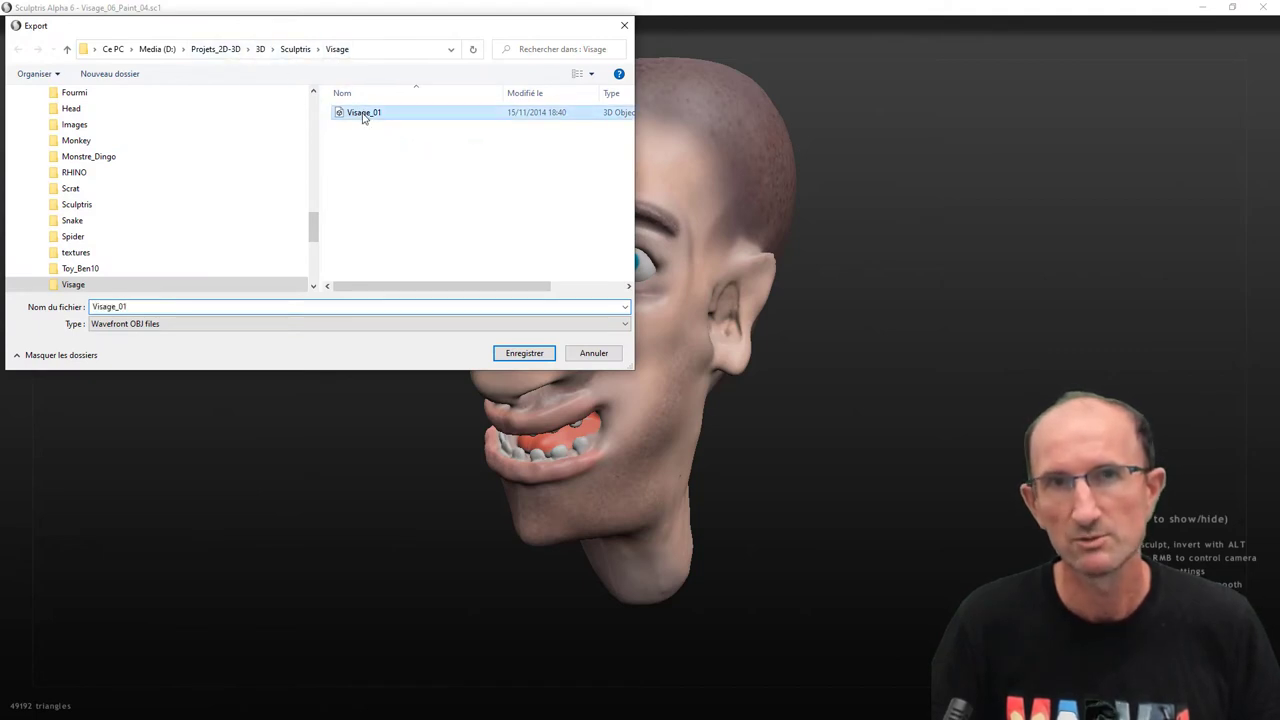
{"action": "left_click", "coordinate": [597, 353]}
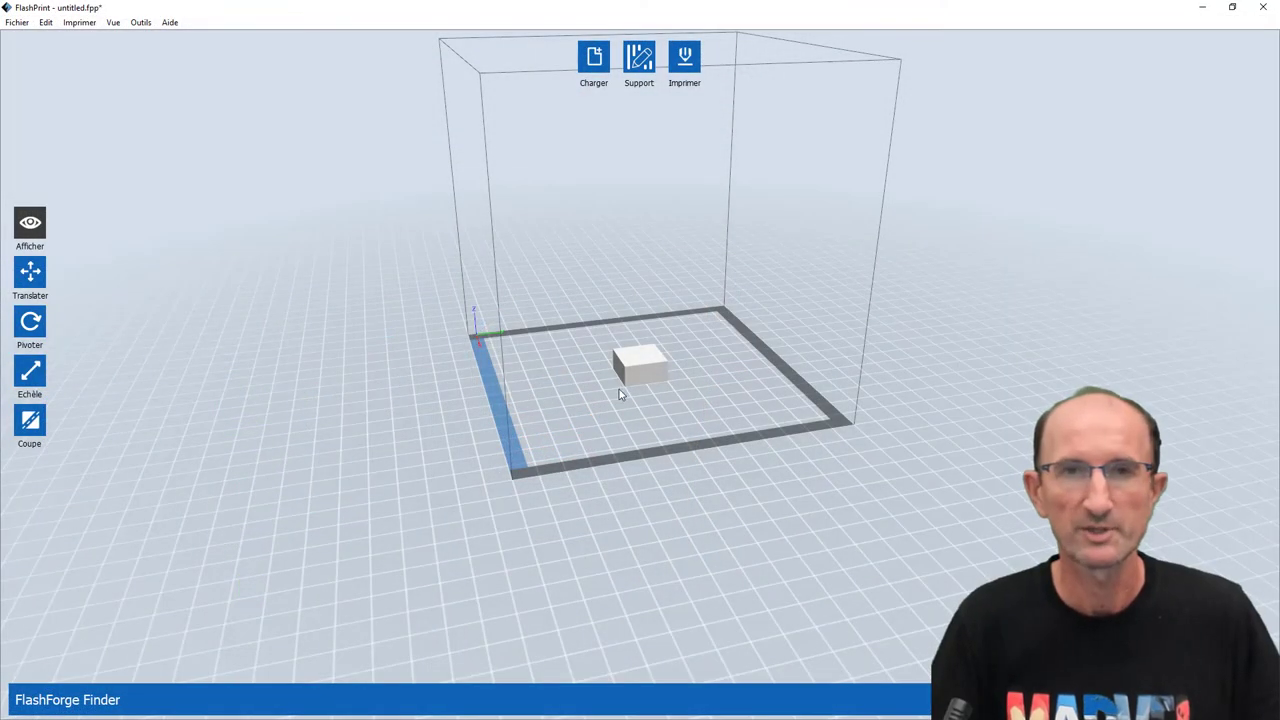
{"action": "left_click", "coordinate": [17, 22]}
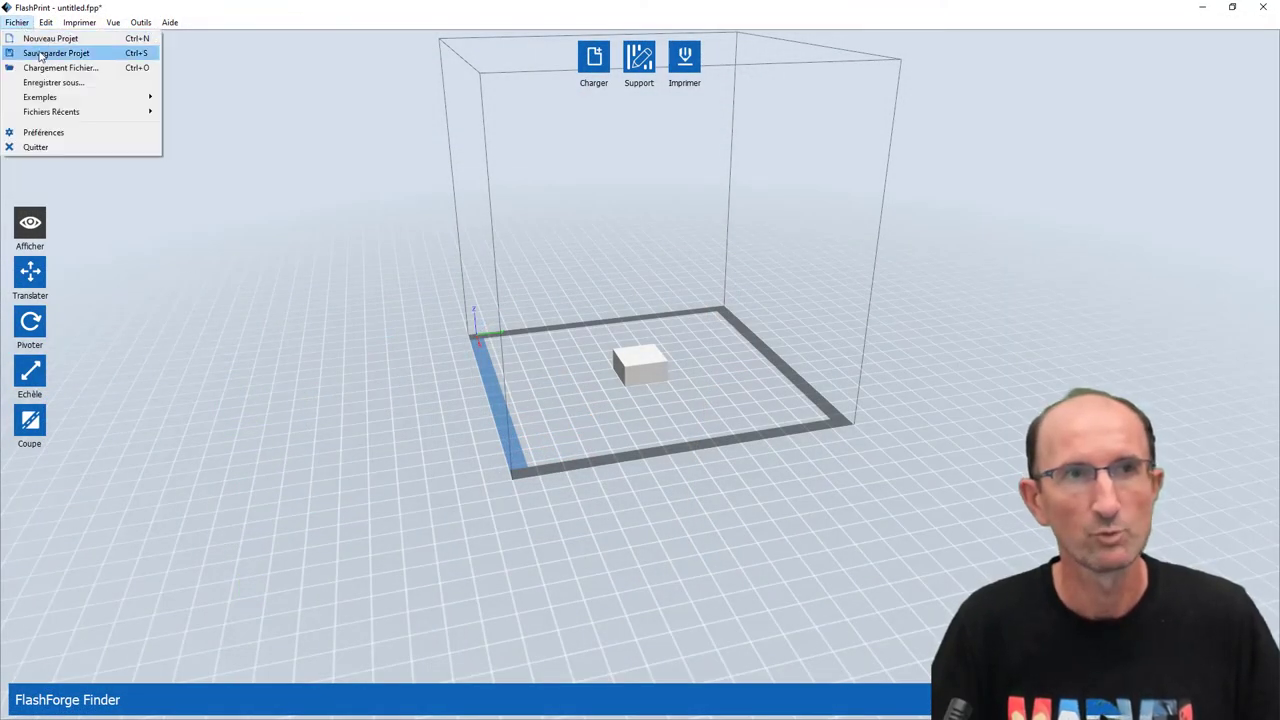
{"action": "left_click", "coordinate": [45, 67]}
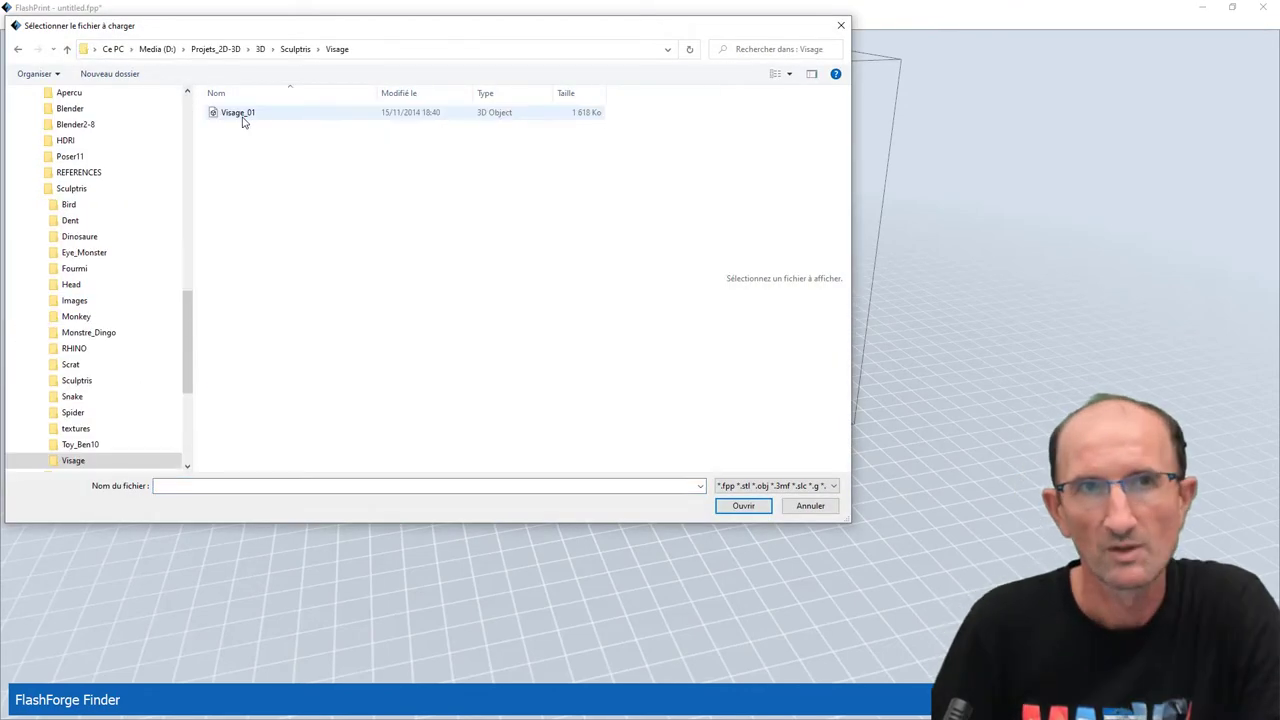
{"action": "left_click", "coordinate": [240, 113]}
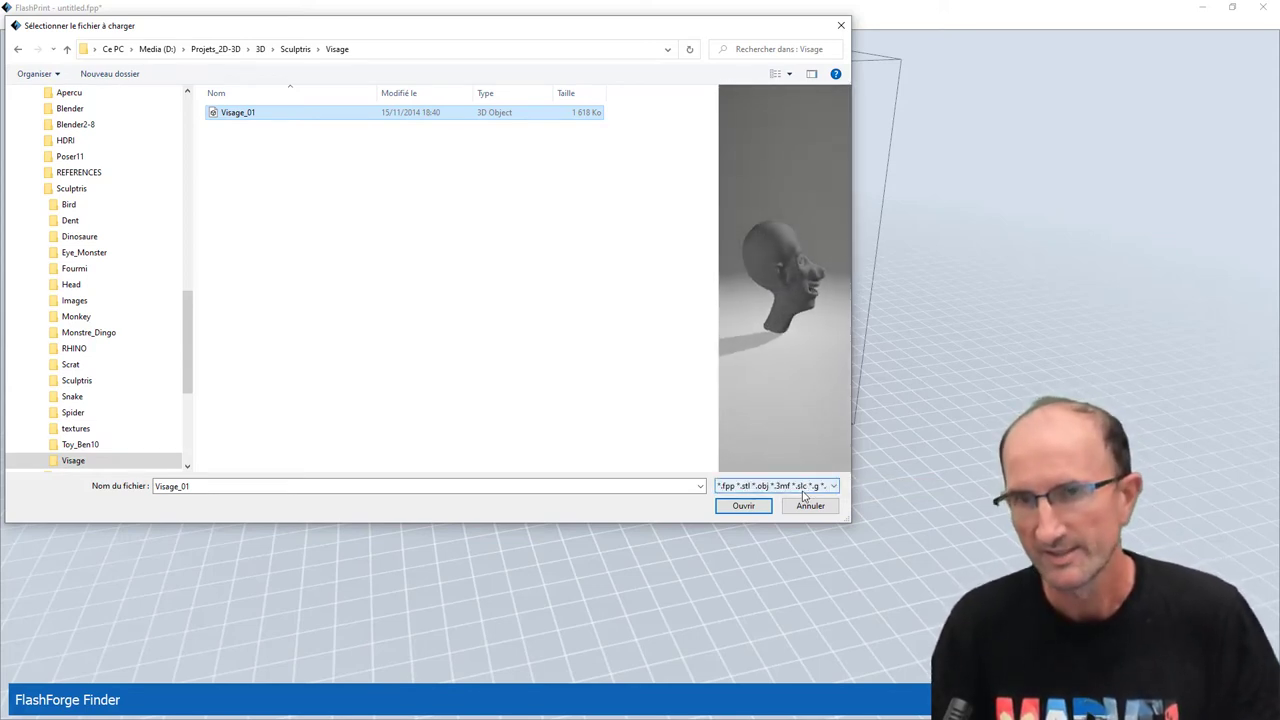
{"action": "left_click", "coordinate": [816, 511]}
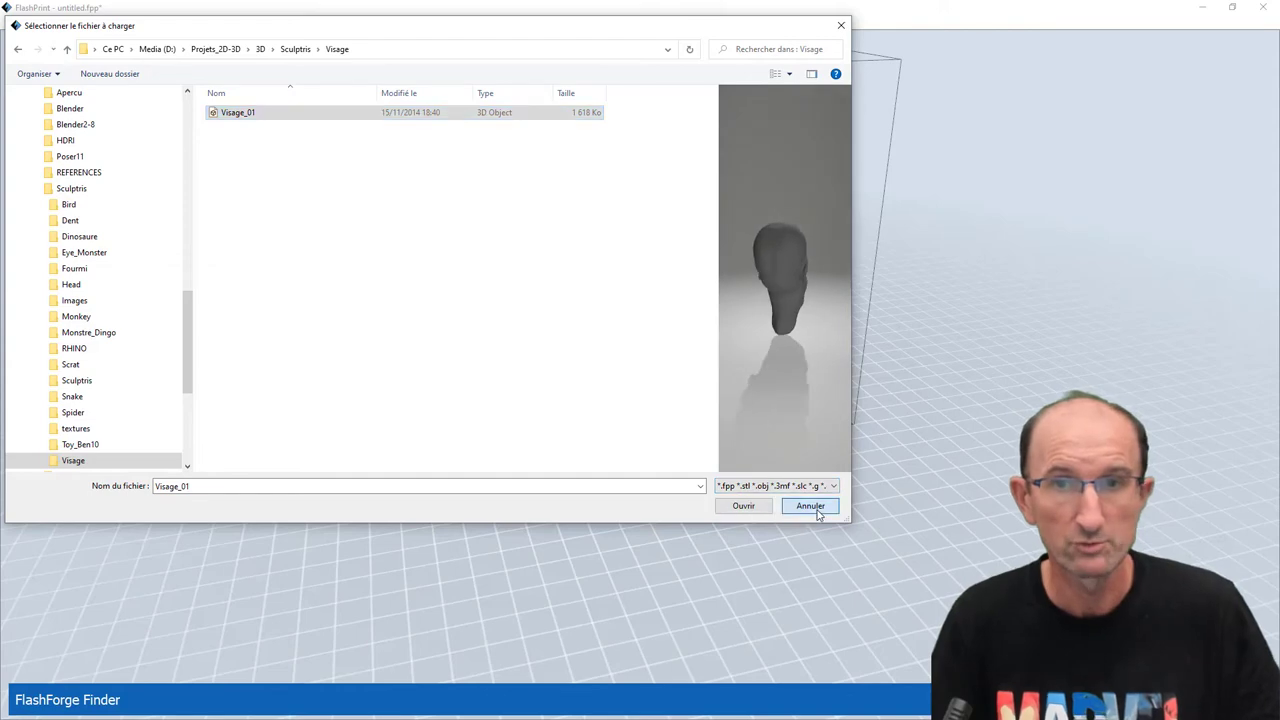
{"action": "mouse_move", "coordinate": [717, 457]}
{"action": "left_mouse_down"}
{"action": "mouse_move", "coordinate": [551, 477]}
{"action": "mouse_move", "coordinate": [617, 497]}
{"action": "left_mouse_up"}
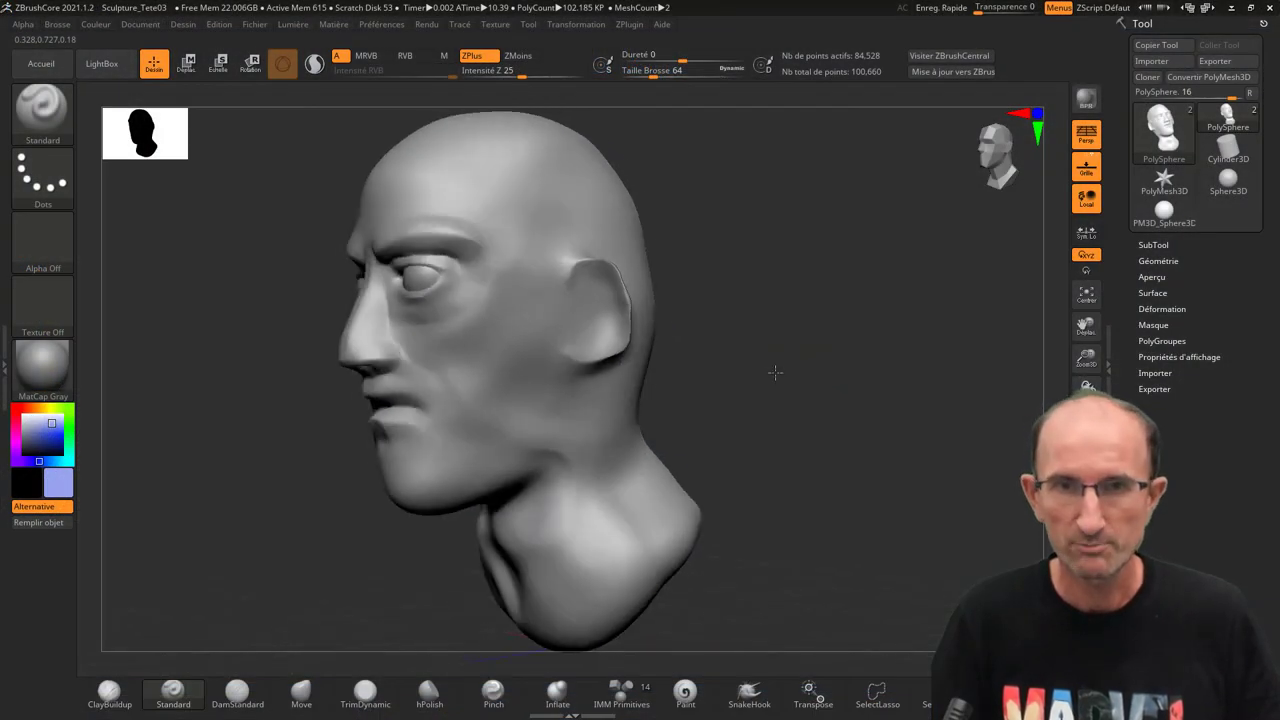
Turn the head to face front, browse the ZPlugin and Transformation menus, then open the Tool menu
{"action": "mouse_move", "coordinate": [775, 372]}
{"action": "left_mouse_down"}
{"action": "mouse_move", "coordinate": [743, 371]}
{"action": "mouse_move", "coordinate": [814, 371]}
{"action": "mouse_move", "coordinate": [843, 351]}
{"action": "mouse_move", "coordinate": [757, 360]}
{"action": "left_mouse_up"}
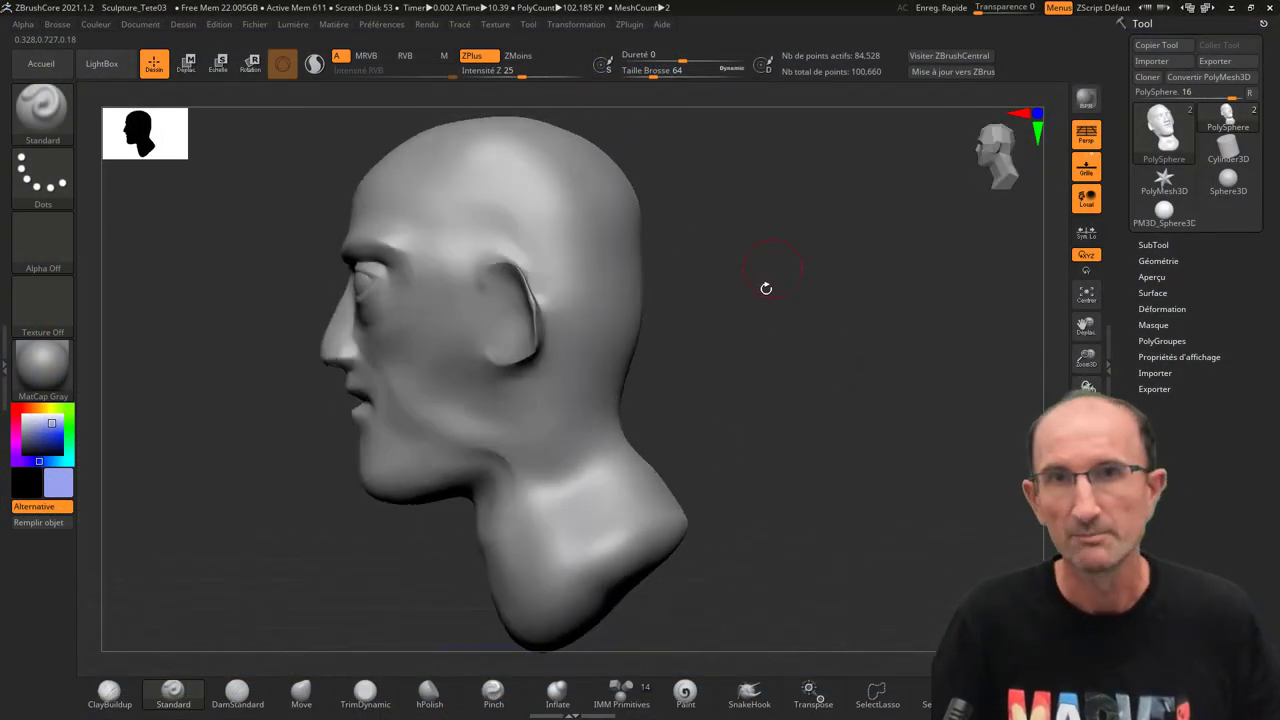
{"action": "left_click_drag", "start_coordinate": [766, 288], "coordinate": [823, 314]}
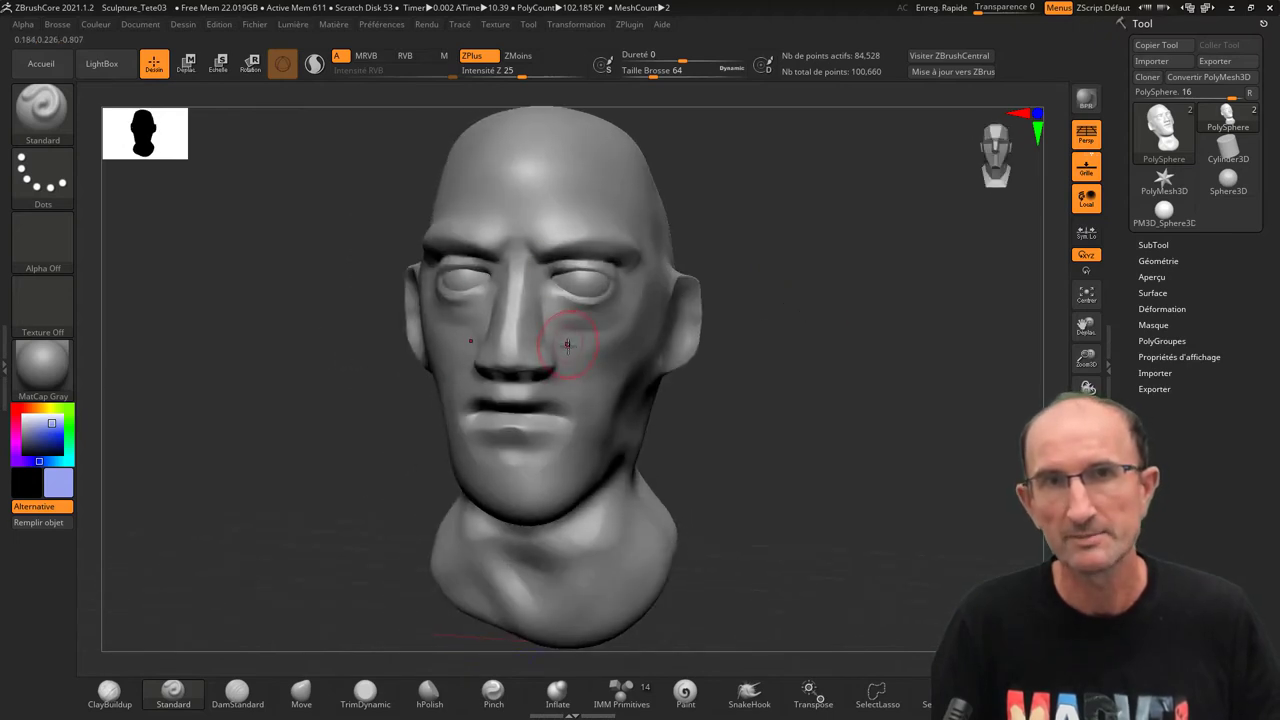
{"action": "left_click", "coordinate": [629, 26]}
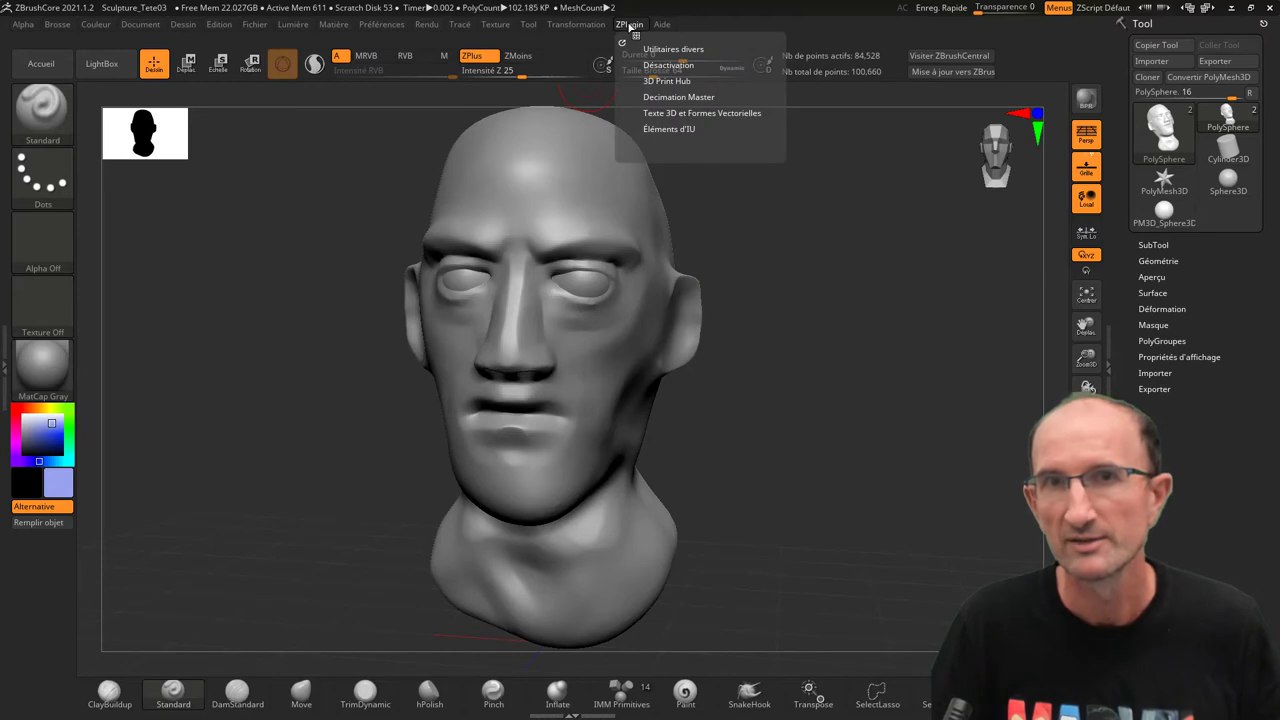
{"action": "left_click", "coordinate": [665, 51]}
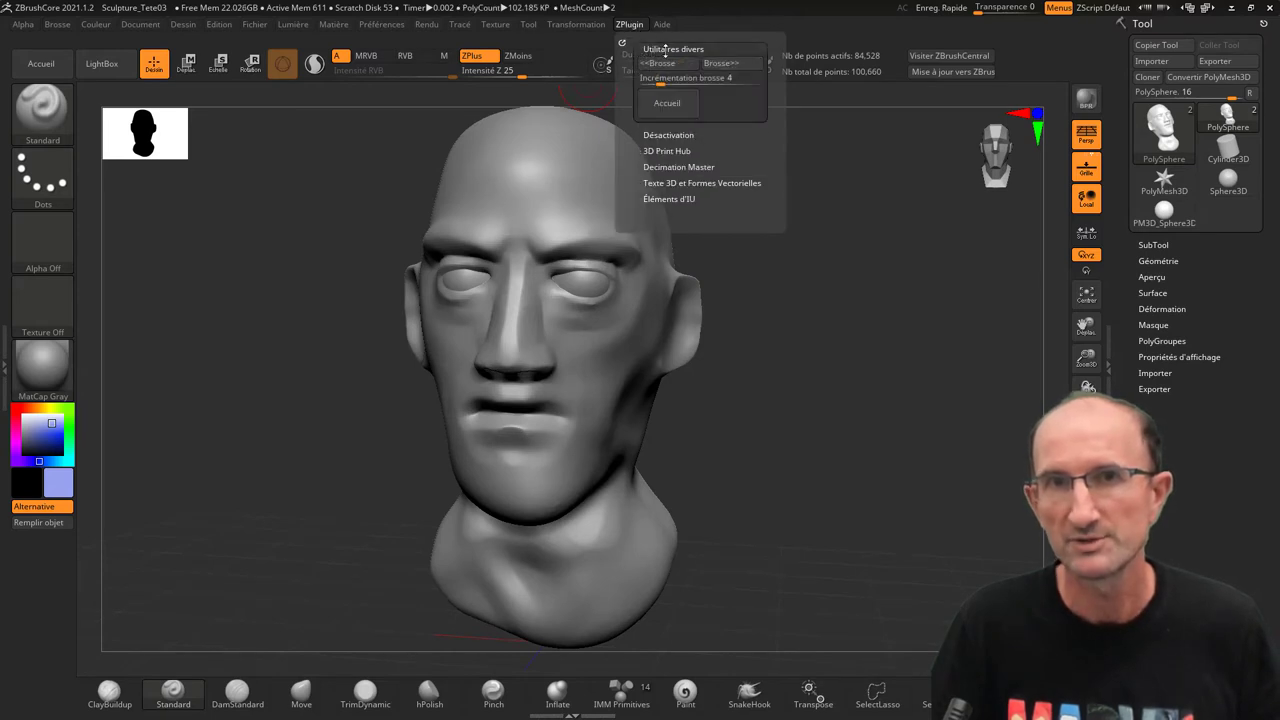
{"action": "left_click", "coordinate": [589, 26]}
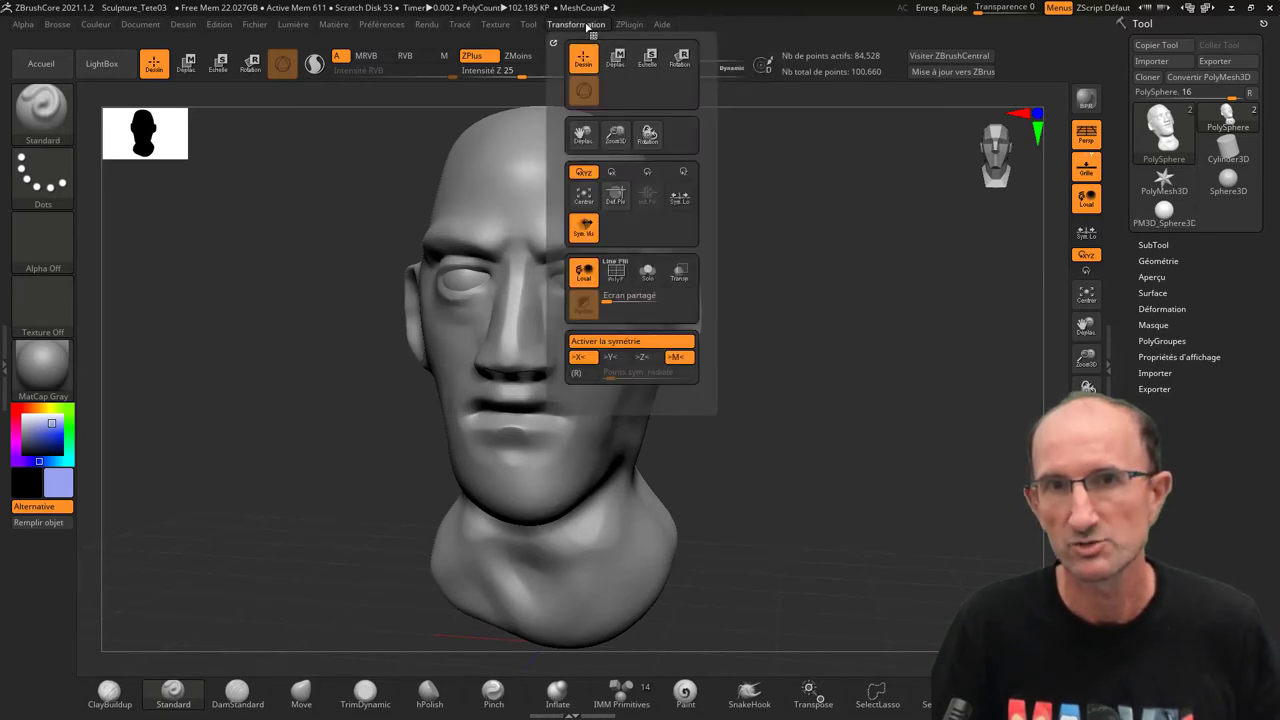
{"action": "left_click", "coordinate": [629, 25]}
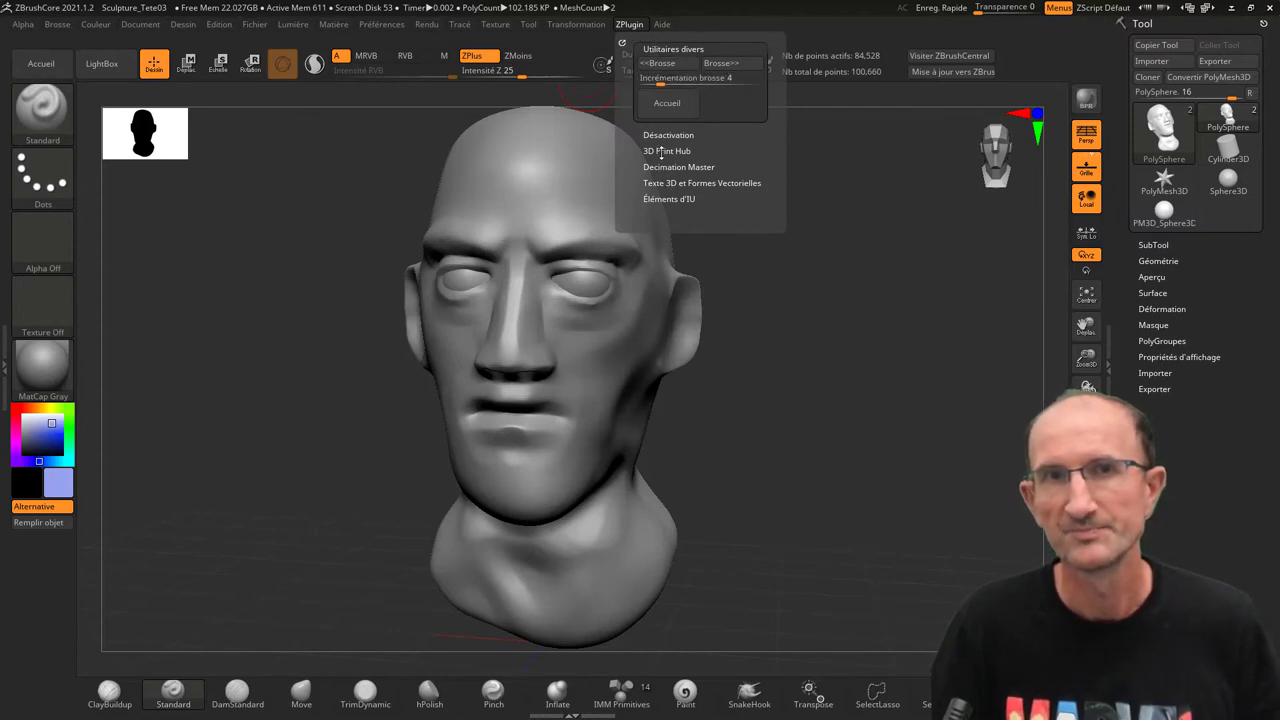
{"action": "left_click", "coordinate": [529, 27]}
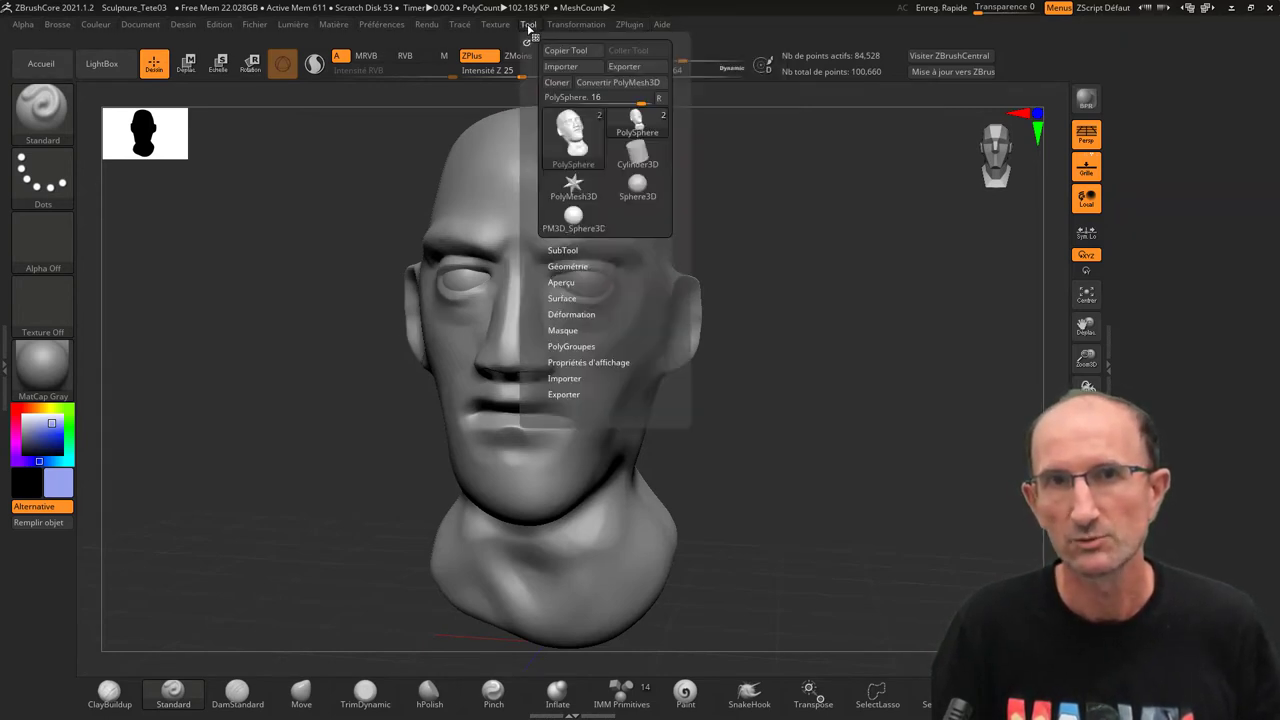
{"action": "left_click", "coordinate": [632, 76]}
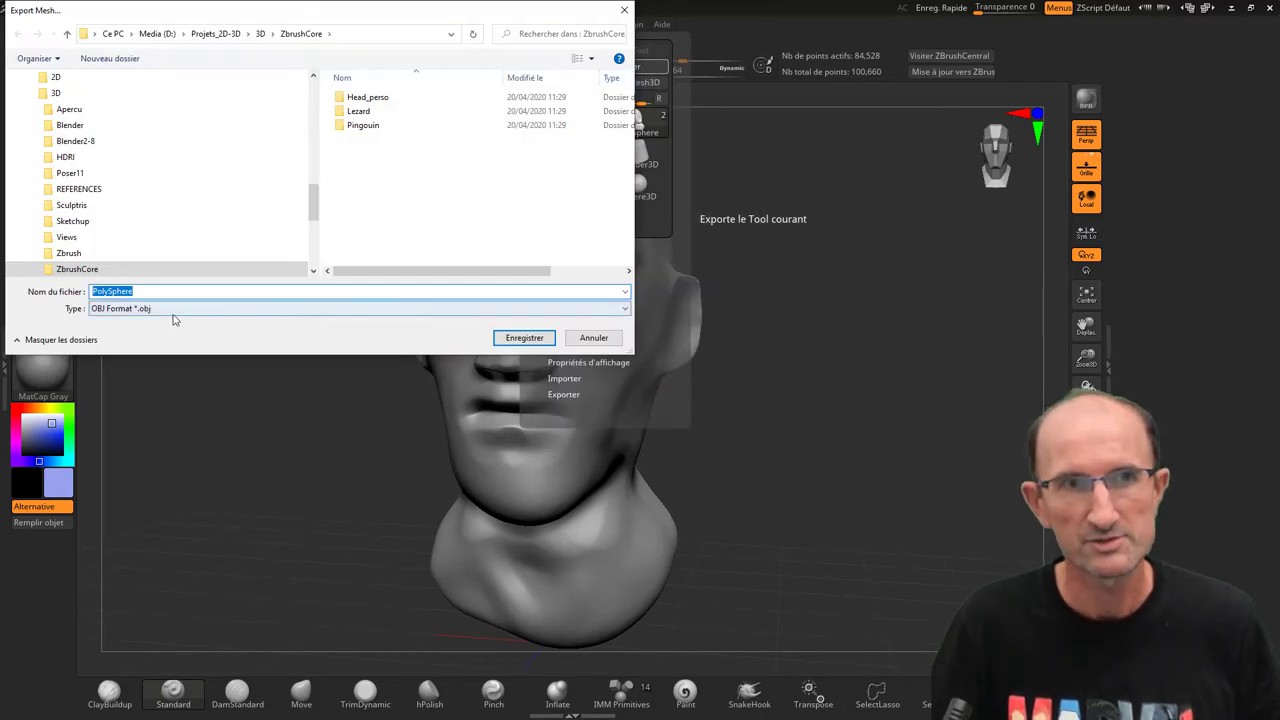
{"action": "left_click", "coordinate": [172, 311]}
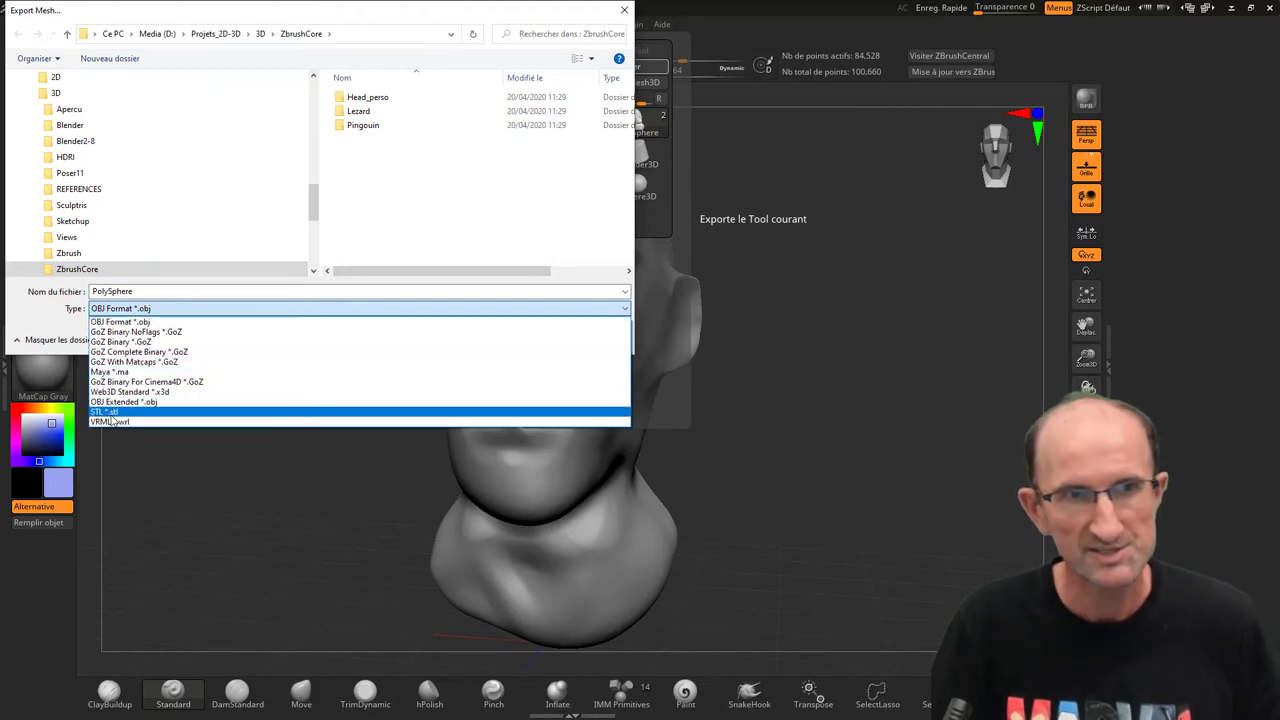
{"action": "key", "text": "Escape"}
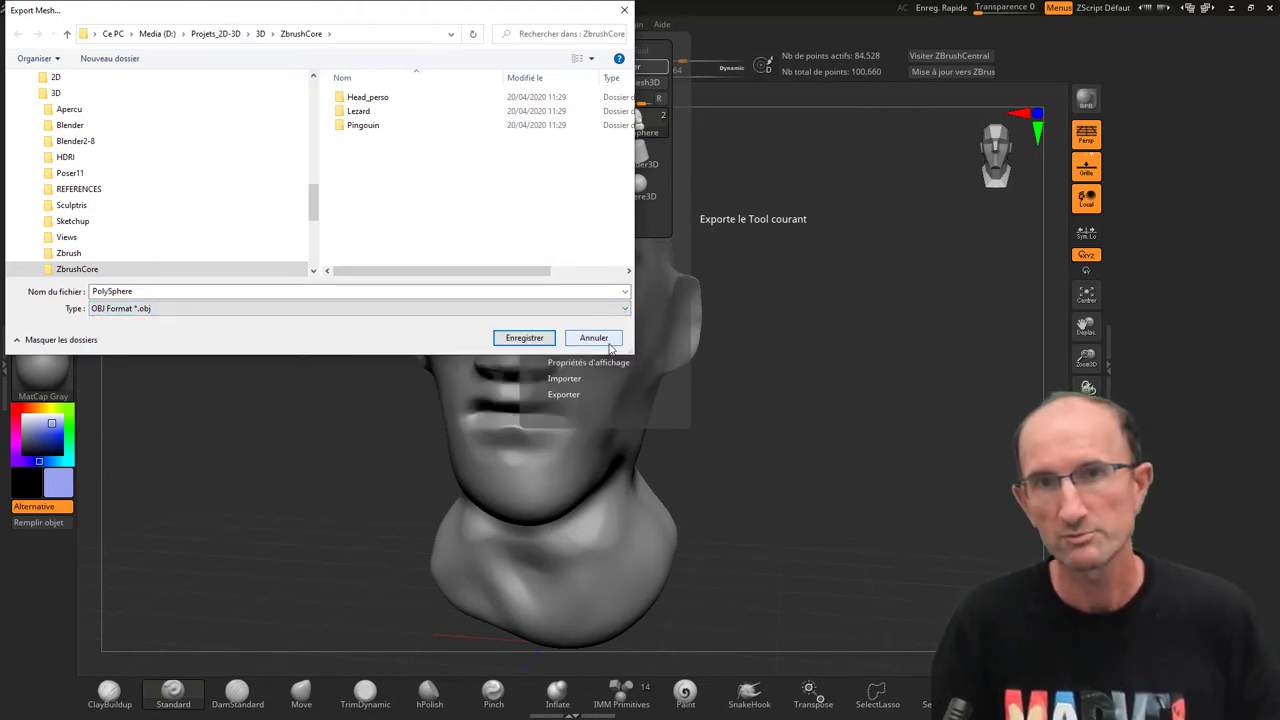
{"action": "left_click", "coordinate": [618, 340]}
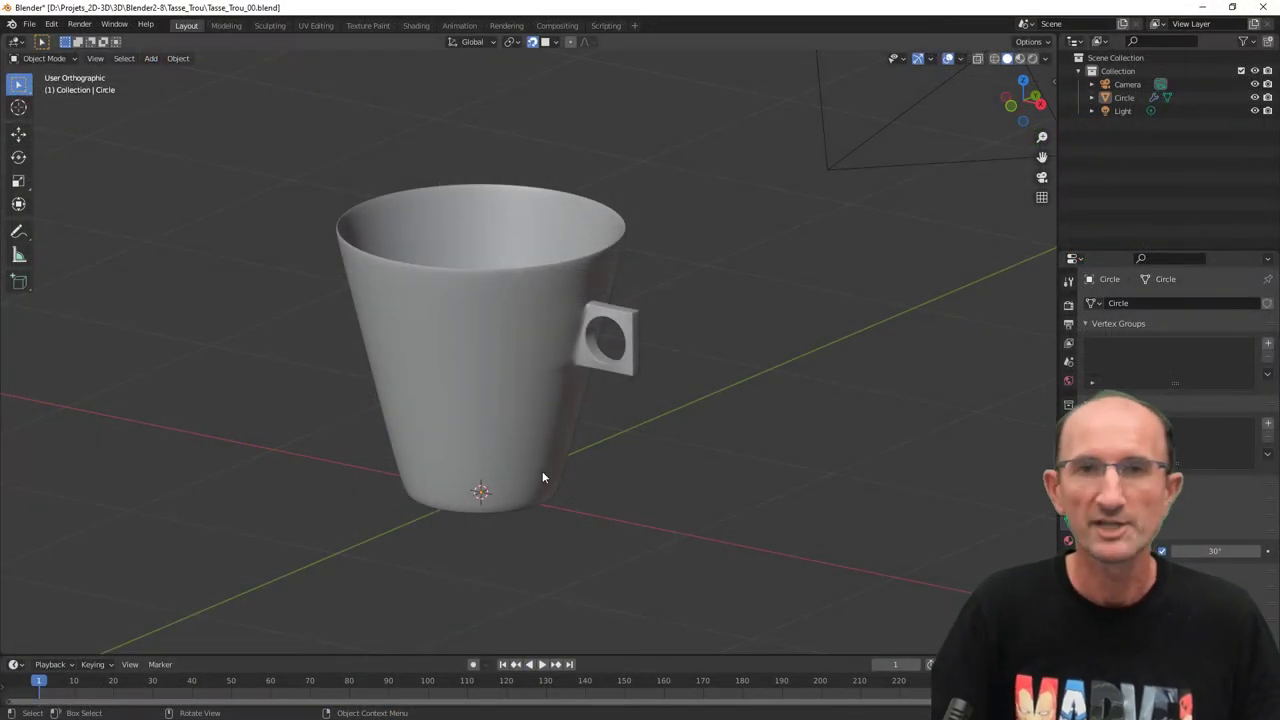
{"action": "mouse_move", "coordinate": [599, 497]}
{"action": "middle_mouse_down"}
{"action": "mouse_move", "coordinate": [597, 536]}
{"action": "mouse_move", "coordinate": [554, 474]}
{"action": "mouse_move", "coordinate": [451, 480]}
{"action": "mouse_move", "coordinate": [588, 479]}
{"action": "mouse_move", "coordinate": [544, 481]}
{"action": "middle_mouse_up"}
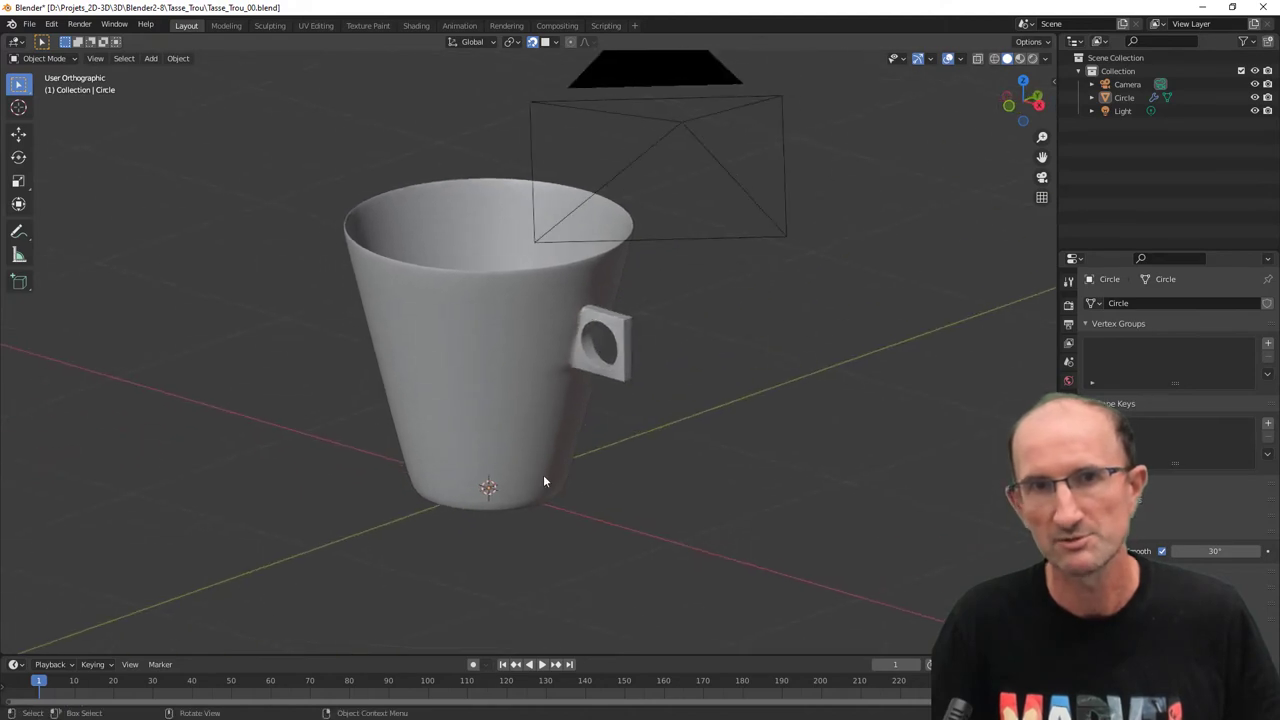
{"action": "left_click", "coordinate": [30, 24]}
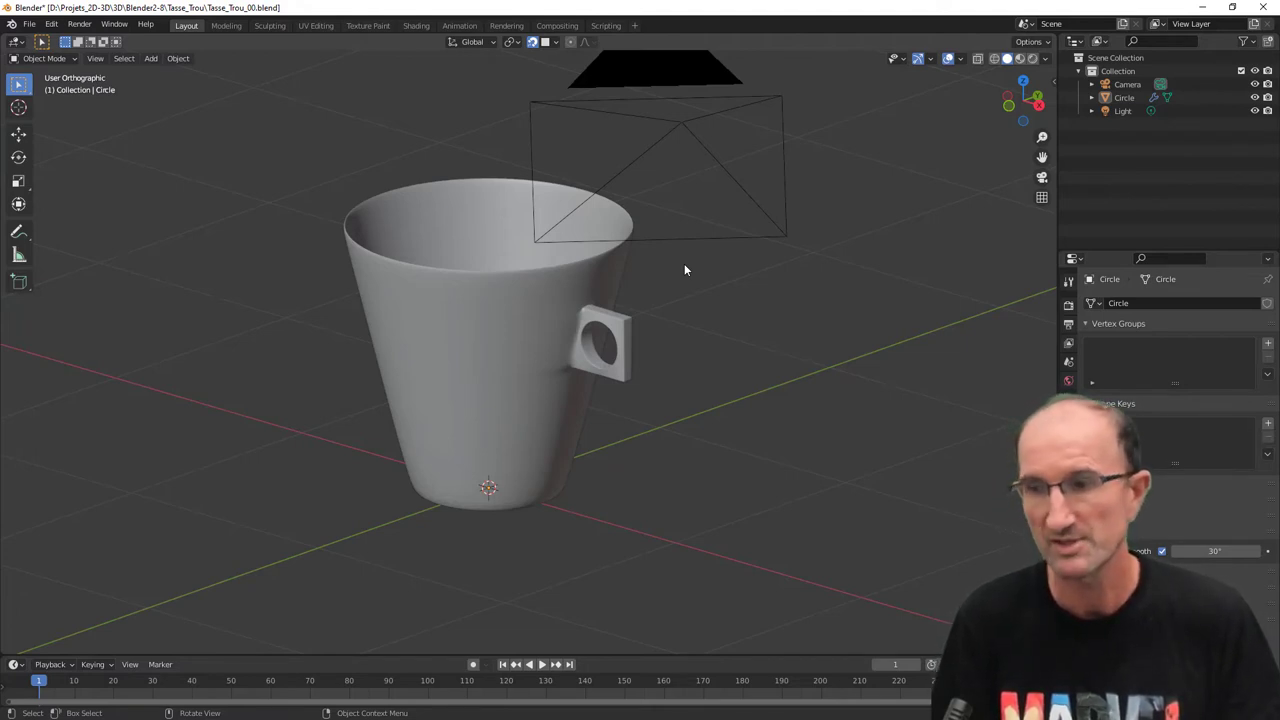
{"action": "left_click", "coordinate": [504, 328]}
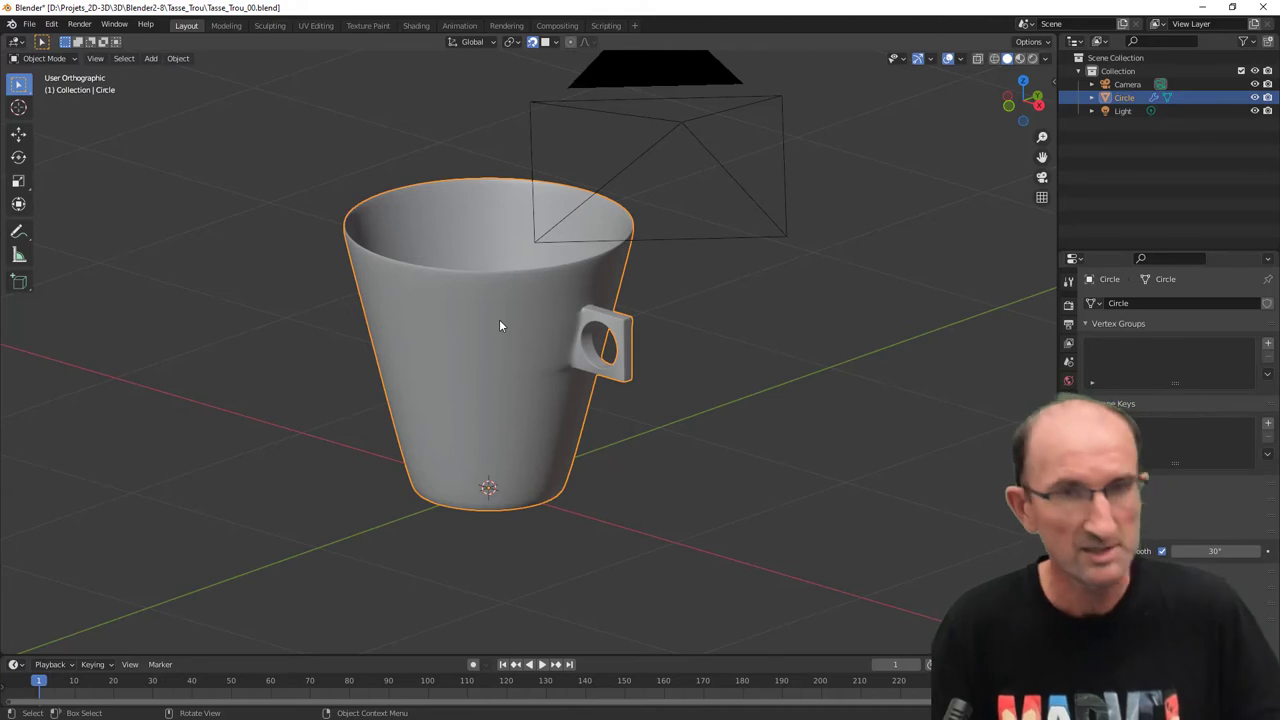
{"action": "key", "text": "Tab"}
{"action": "mouse_move", "coordinate": [500, 325]}
{"action": "middle_mouse_down"}
{"action": "mouse_move", "coordinate": [561, 426]}
{"action": "mouse_move", "coordinate": [523, 240]}
{"action": "mouse_move", "coordinate": [504, 360]}
{"action": "middle_mouse_up"}
{"action": "key", "text": "Tab"}
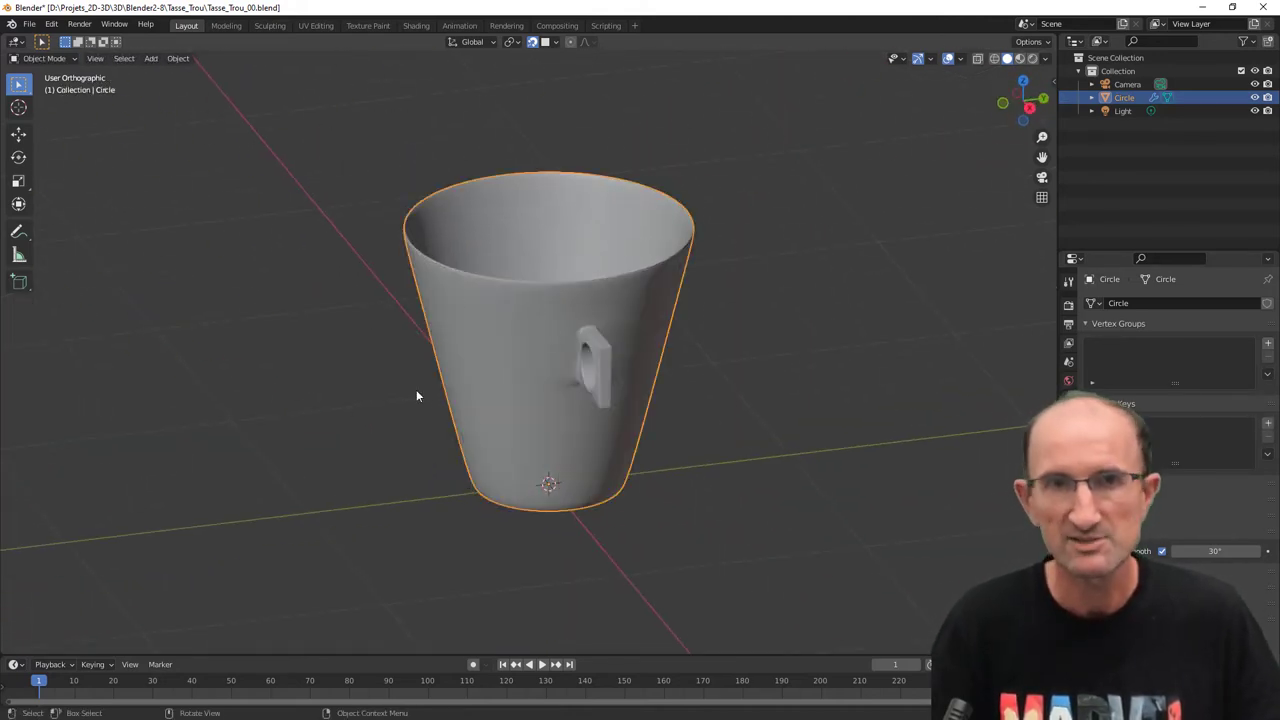
{"action": "mouse_move", "coordinate": [636, 306]}
{"action": "middle_mouse_down", "text": "shift"}
{"action": "mouse_move", "coordinate": [537, 236]}
{"action": "mouse_move", "coordinate": [616, 246]}
{"action": "middle_mouse_up", "text": "shift"}
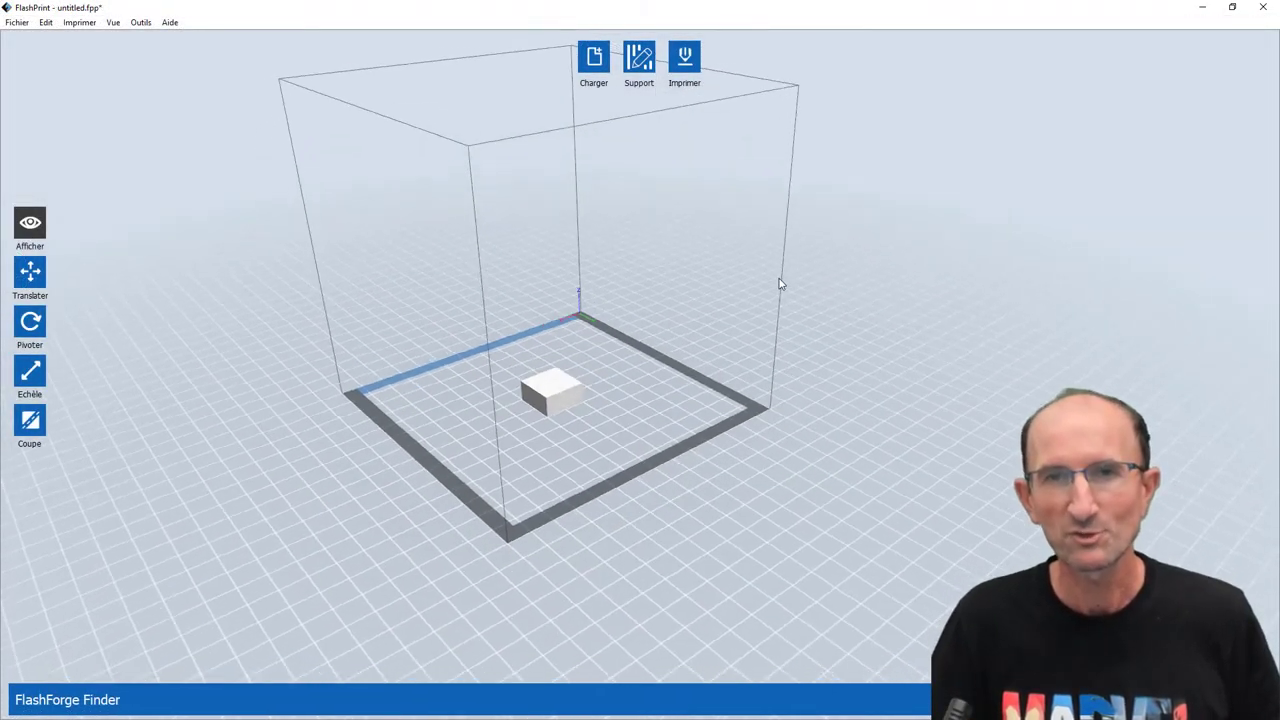
{"action": "scroll", "coordinate": [523, 425], "scroll_direction": "up", "scroll_amount": 3}
{"action": "scroll", "coordinate": [490, 420], "scroll_direction": "up", "scroll_amount": 3}
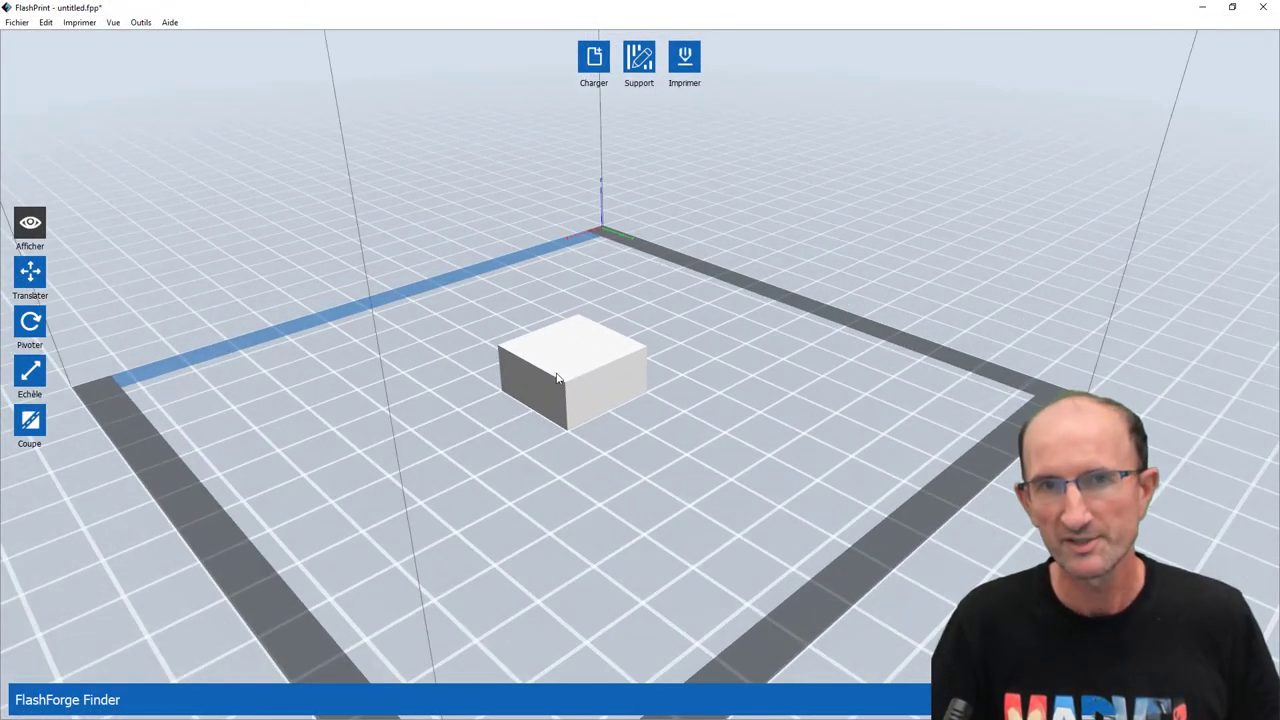
{"action": "scroll", "coordinate": [558, 378], "scroll_direction": "down", "scroll_amount": 5}
{"action": "scroll", "coordinate": [566, 388], "scroll_direction": "up", "scroll_amount": 5}
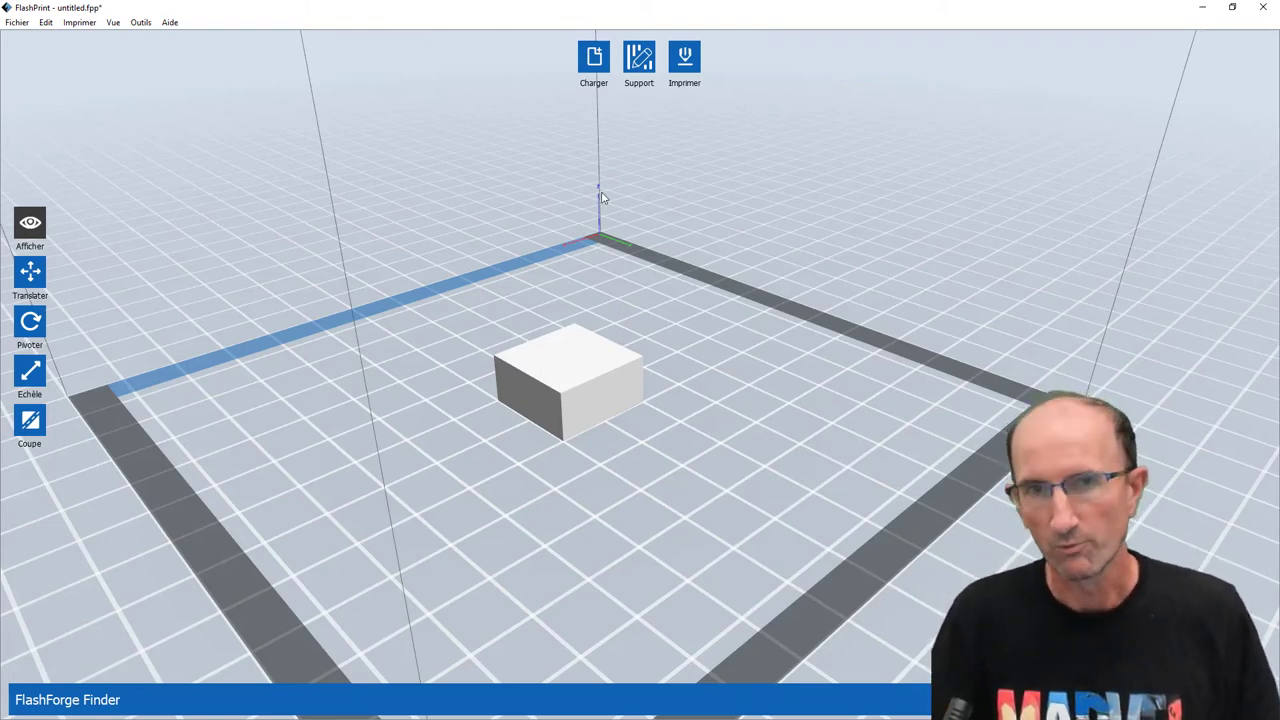
{"action": "scroll", "coordinate": [614, 366], "scroll_direction": "down", "scroll_amount": 1}
{"action": "scroll", "coordinate": [614, 366], "scroll_direction": "down", "scroll_amount": 1}
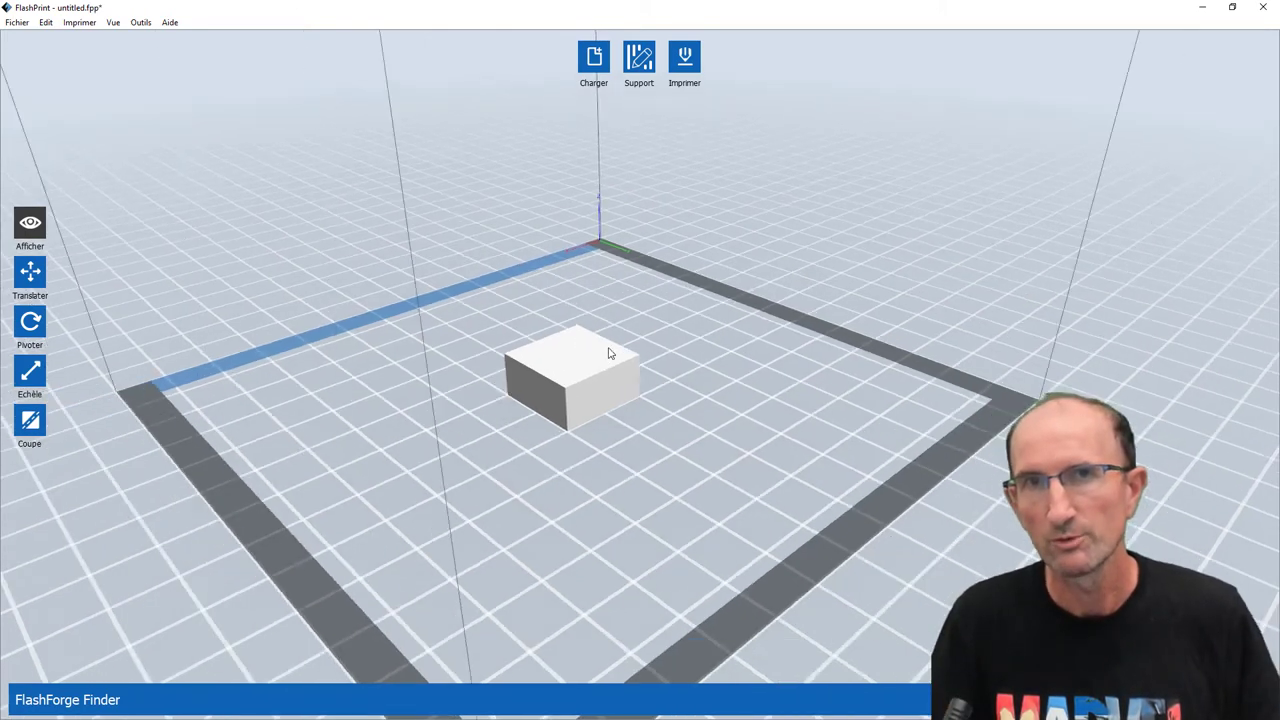
Generate supports for the 20 mm box automatically and confirm completion
{"action": "left_click", "coordinate": [640, 62]}
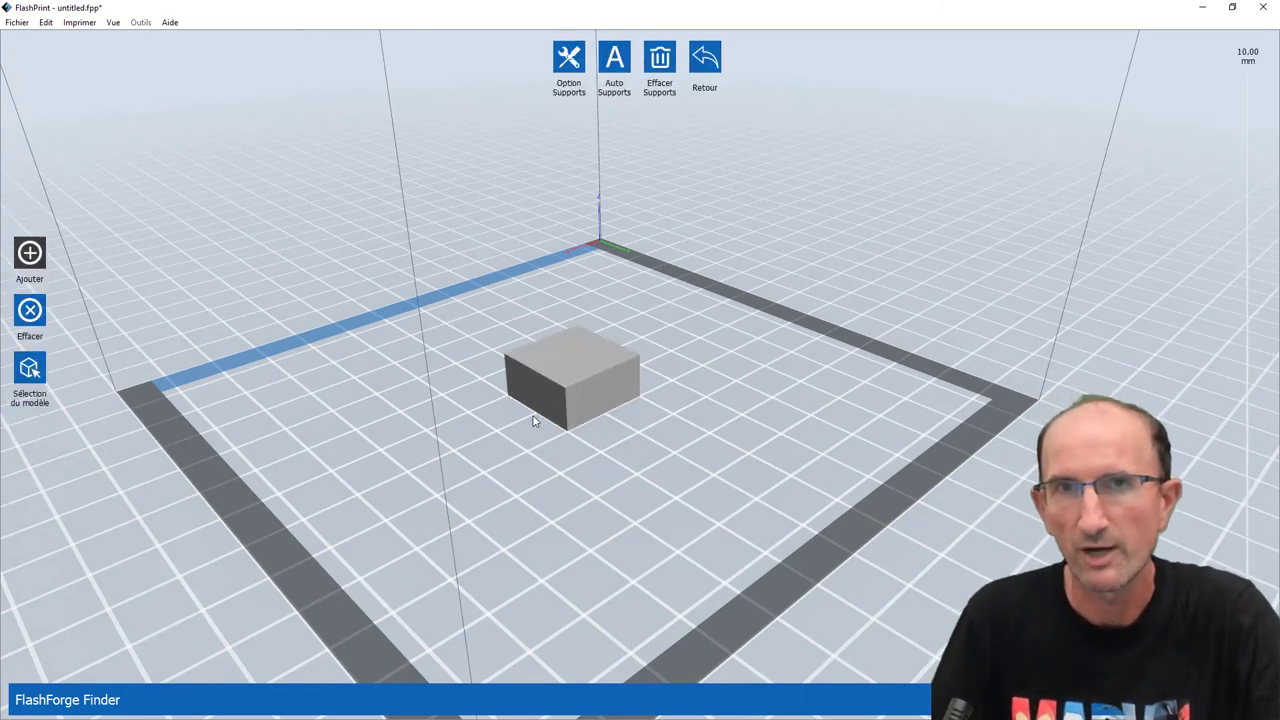
{"action": "left_click", "coordinate": [620, 60]}
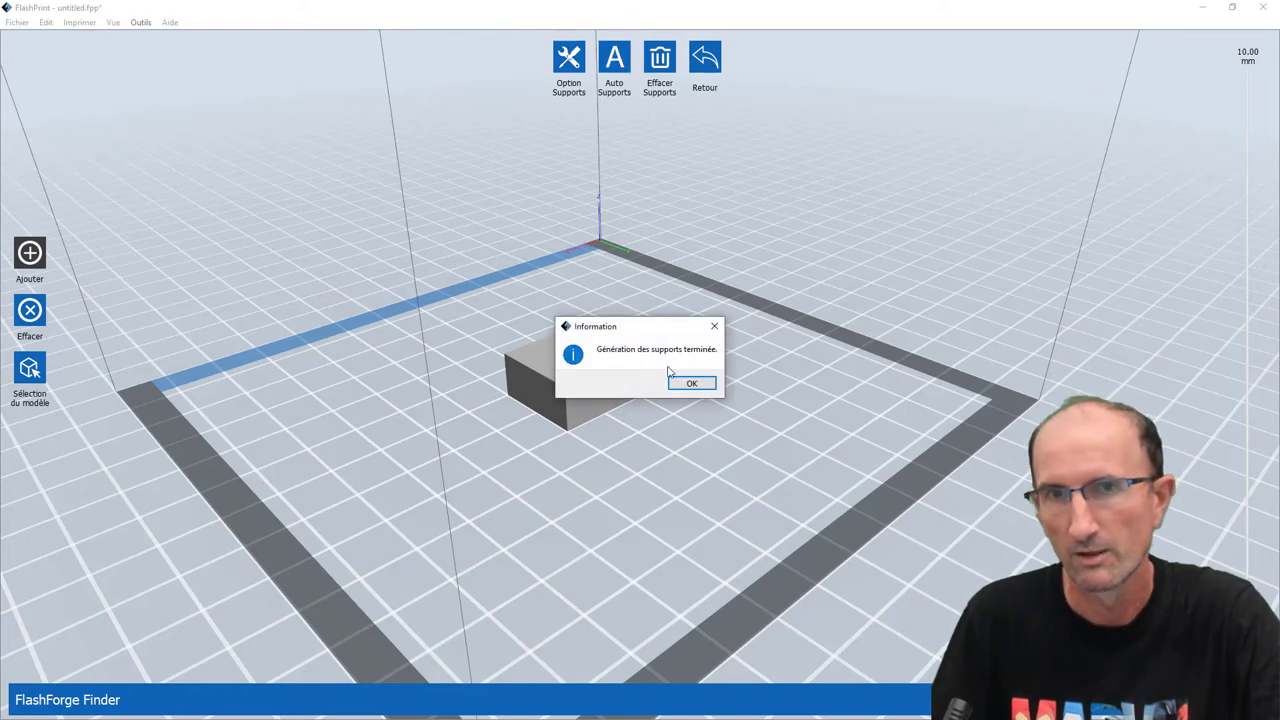
{"action": "left_click", "coordinate": [695, 390]}
Inspect the supports from below, return to model tools and bring up the print settings
{"action": "left_click_drag", "start_coordinate": [578, 410], "coordinate": [614, 400]}
{"action": "scroll", "coordinate": [613, 370], "scroll_direction": "up", "scroll_amount": 3}
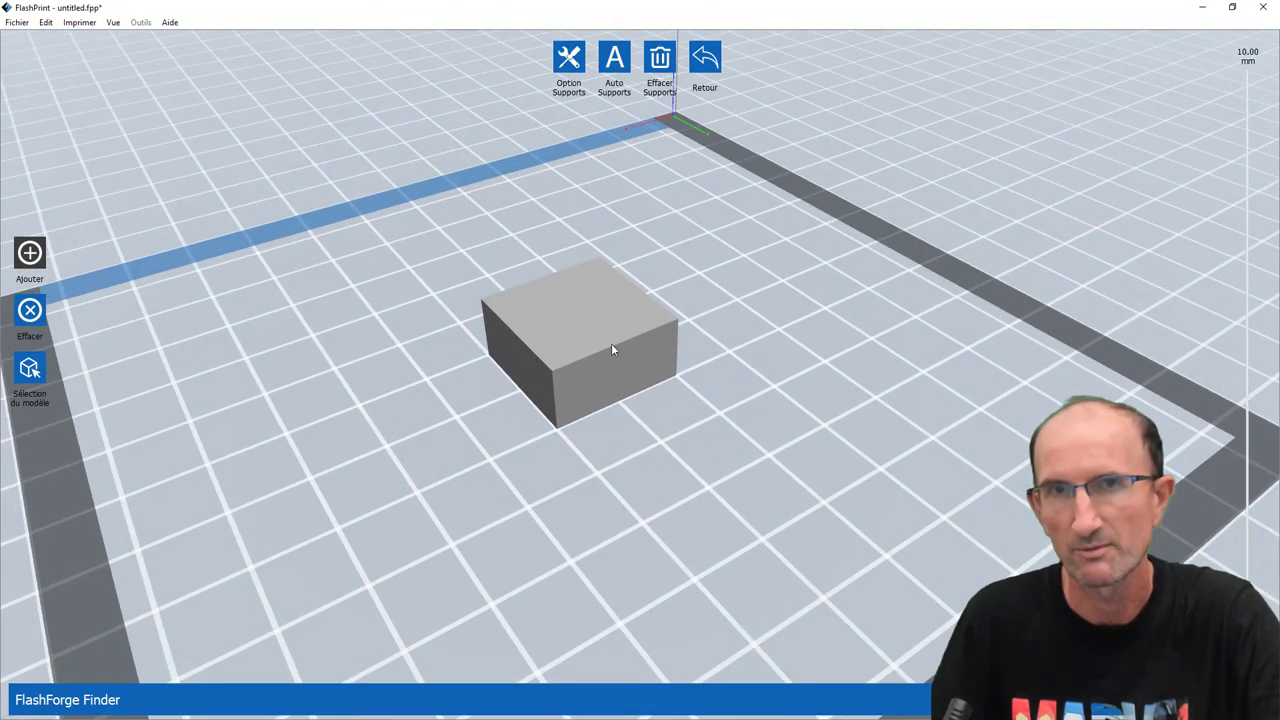
{"action": "scroll", "coordinate": [611, 309], "scroll_direction": "down", "scroll_amount": 3}
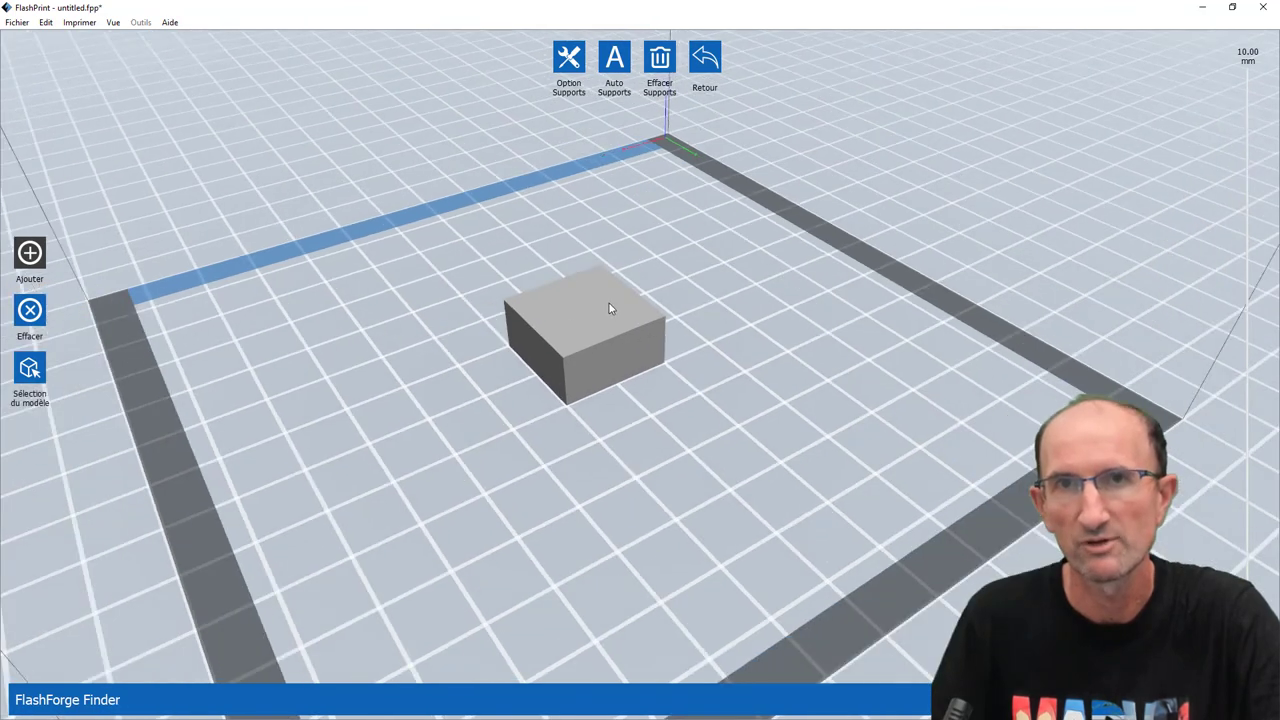
{"action": "left_click", "coordinate": [705, 60]}
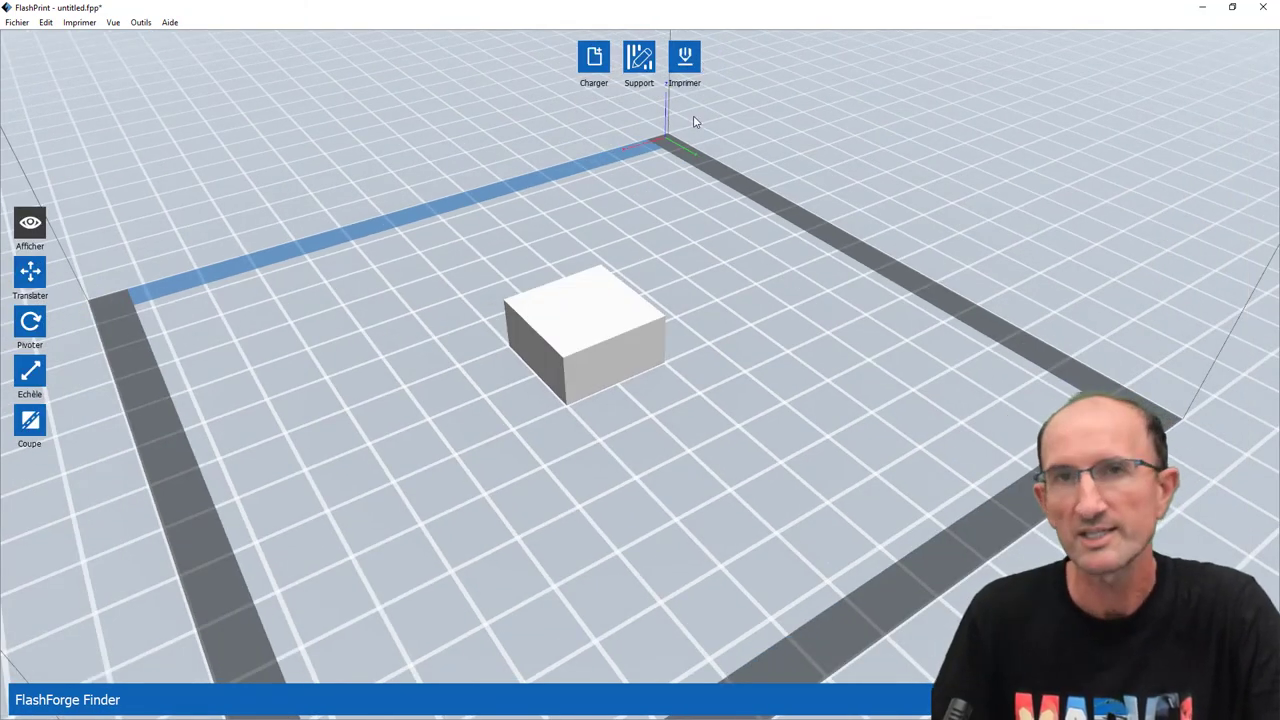
{"action": "left_click", "coordinate": [690, 70]}
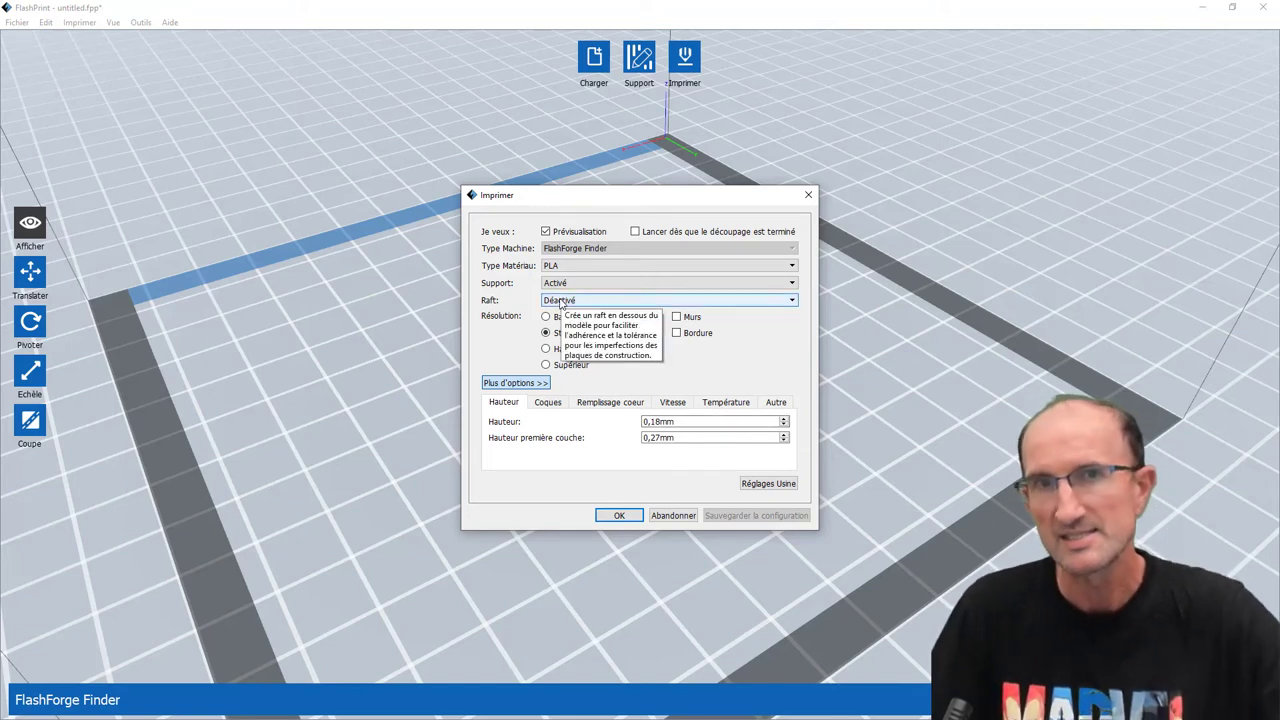
Turn Raft on (Activé) and slice the box
{"action": "left_click", "coordinate": [560, 302]}
{"action": "left_click", "coordinate": [556, 311]}
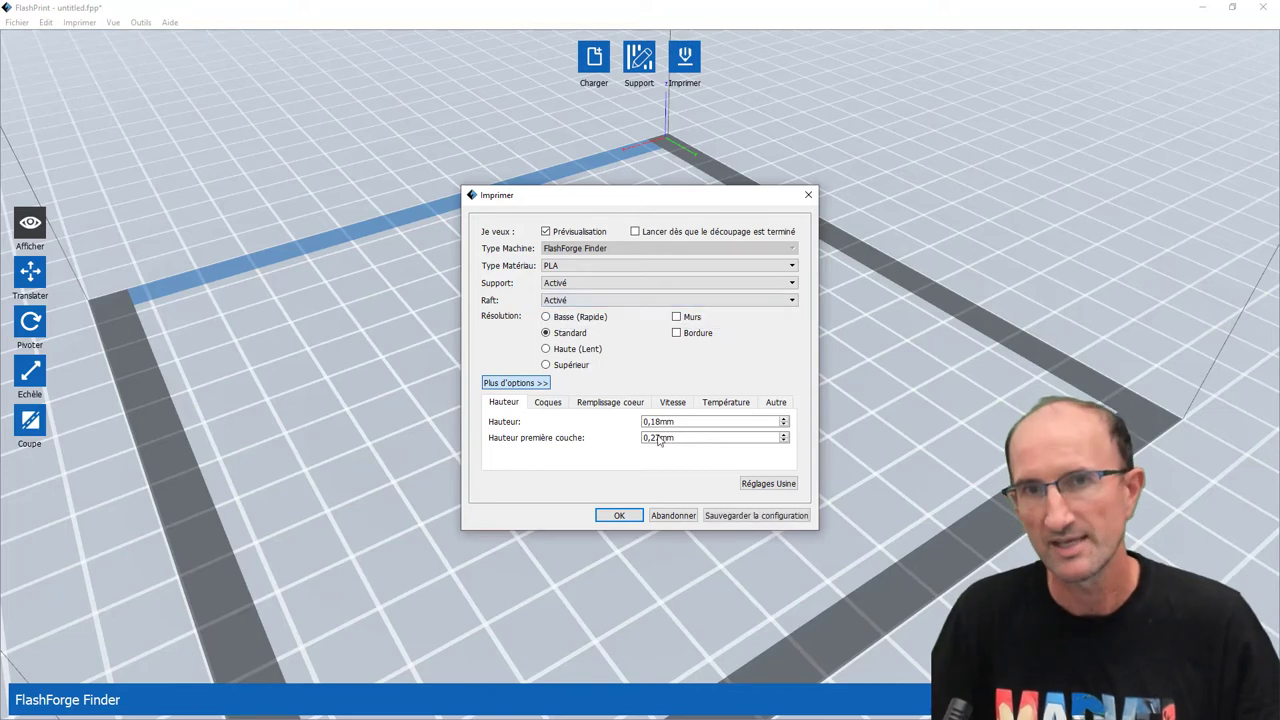
{"action": "left_click", "coordinate": [620, 515]}
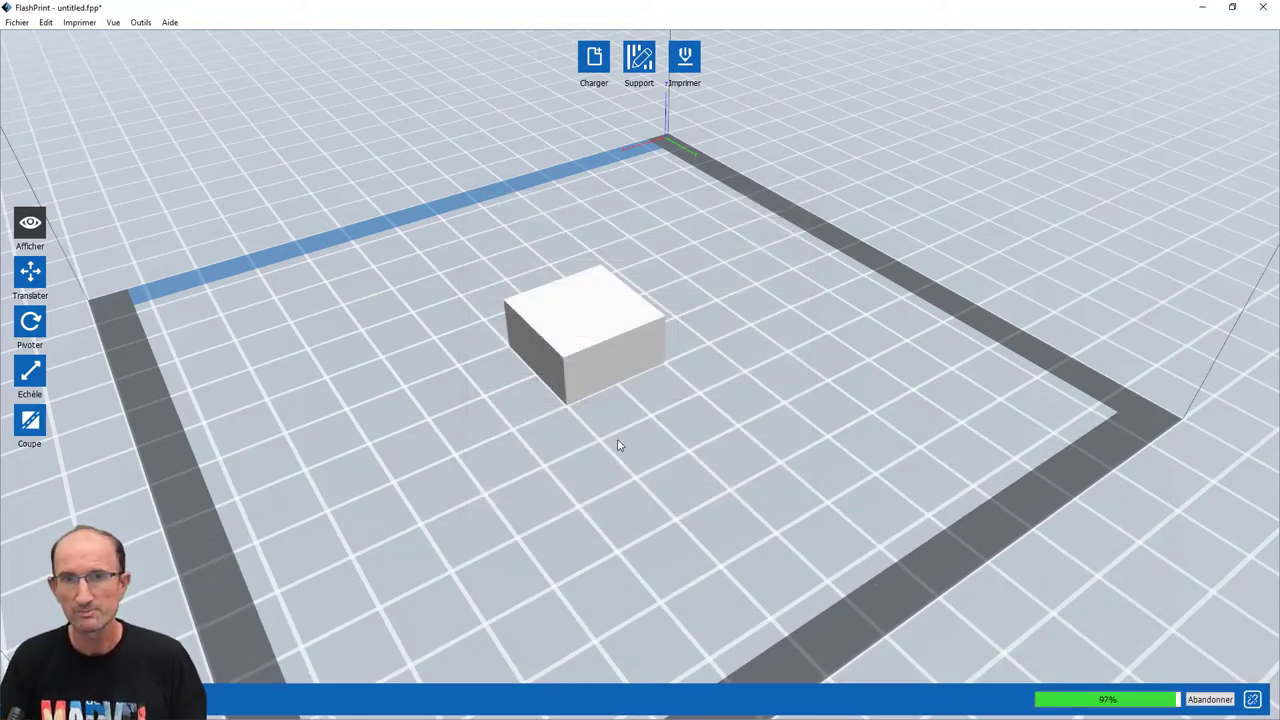
Zoom in on the sliced box and raft, then return to editing and reopen the print settings
{"action": "mouse_move", "coordinate": [515, 372]}
{"action": "left_mouse_down"}
{"action": "mouse_move", "coordinate": [569, 427]}
{"action": "mouse_move", "coordinate": [566, 391]}
{"action": "mouse_move", "coordinate": [642, 337]}
{"action": "mouse_move", "coordinate": [628, 304]}
{"action": "left_mouse_up"}
{"action": "scroll", "coordinate": [569, 427], "scroll_direction": "up", "scroll_amount": 5}
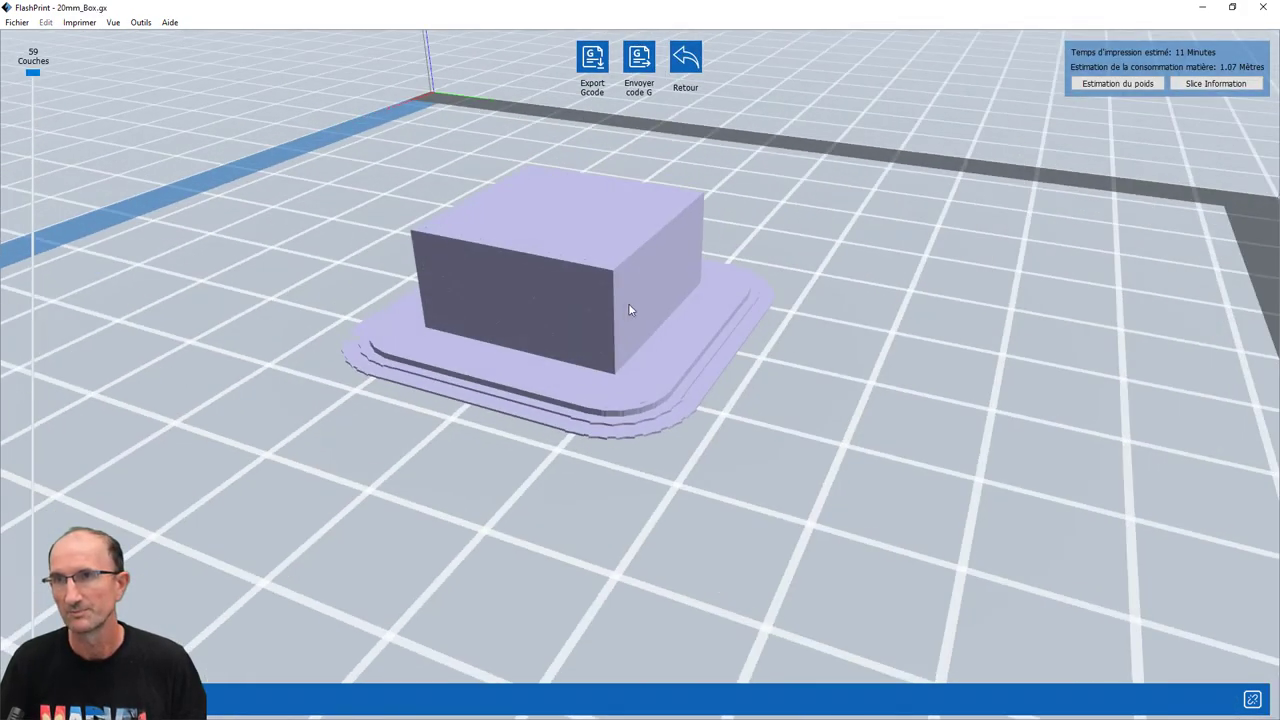
{"action": "left_click", "coordinate": [685, 58]}
{"action": "left_click", "coordinate": [684, 60]}
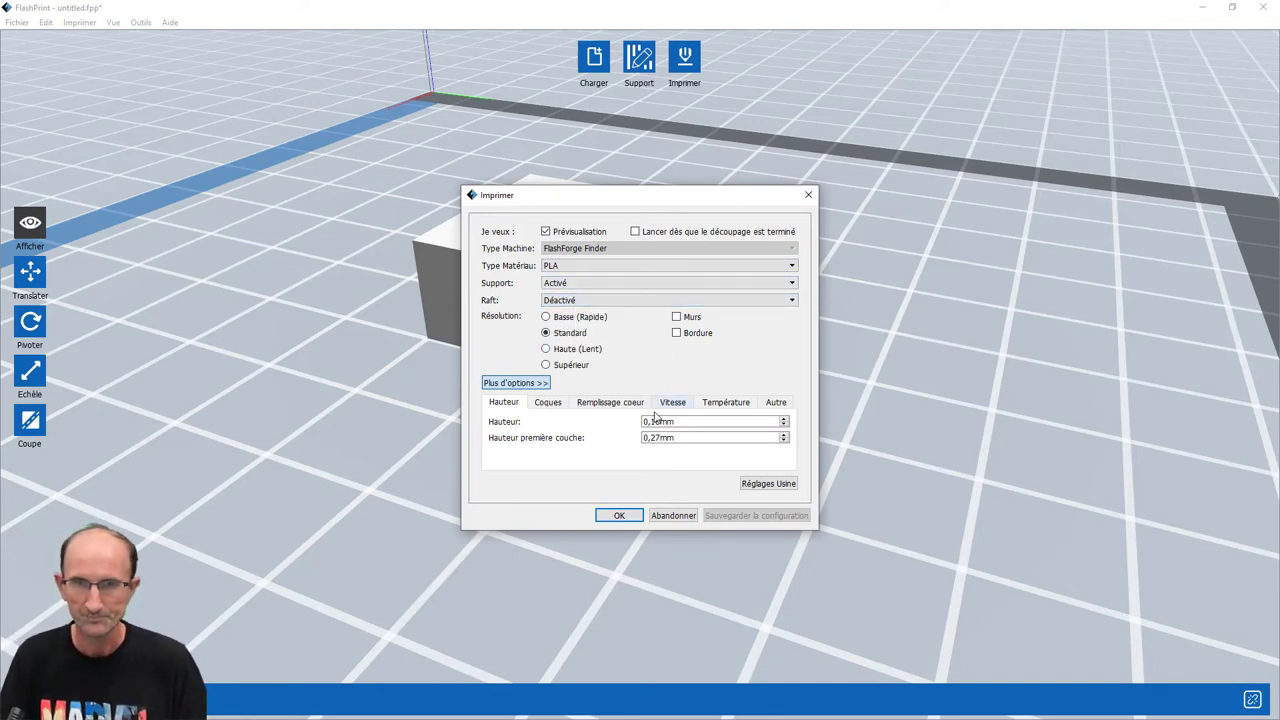
Re-slice the box with Raft Désactivé and start exporting the G-code as 20mm_Box.gx
{"action": "left_click", "coordinate": [620, 515]}
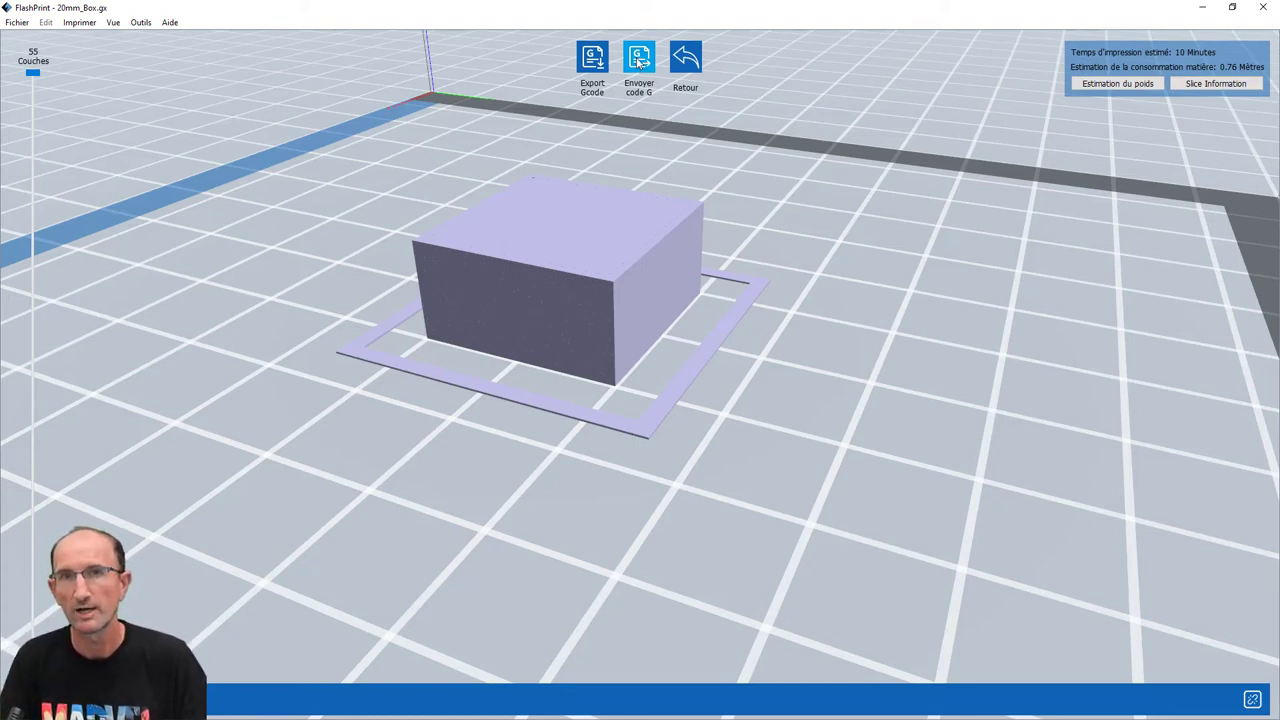
{"action": "left_click", "coordinate": [596, 62]}
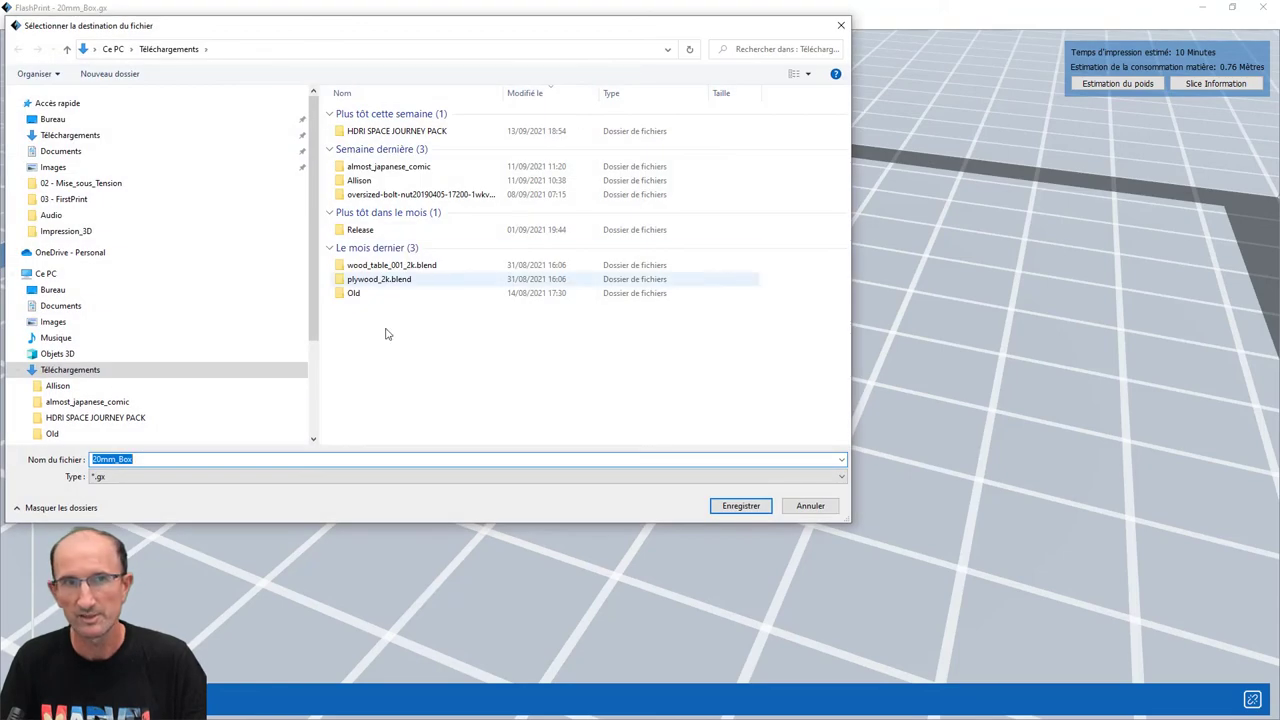
Cancel the 20mm_Box.gx G-code export and return to the sliced preview
{"action": "left_click", "coordinate": [153, 458]}
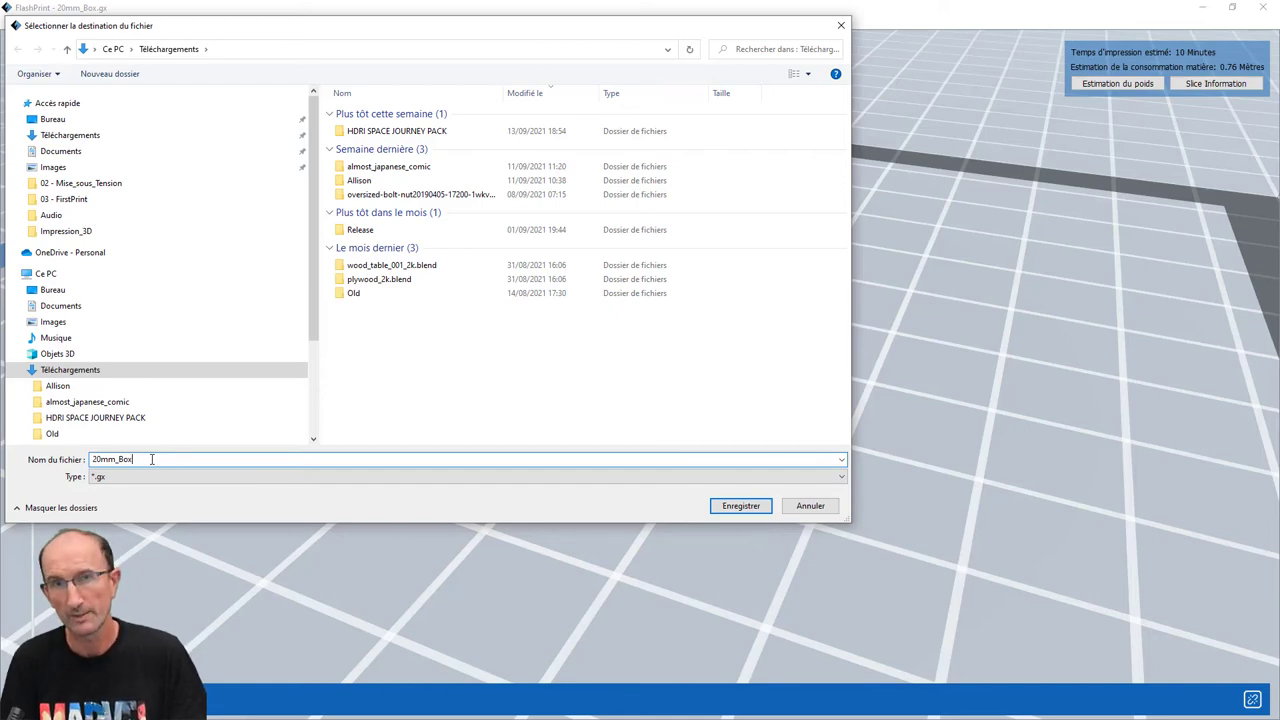
{"action": "left_click", "coordinate": [812, 506]}
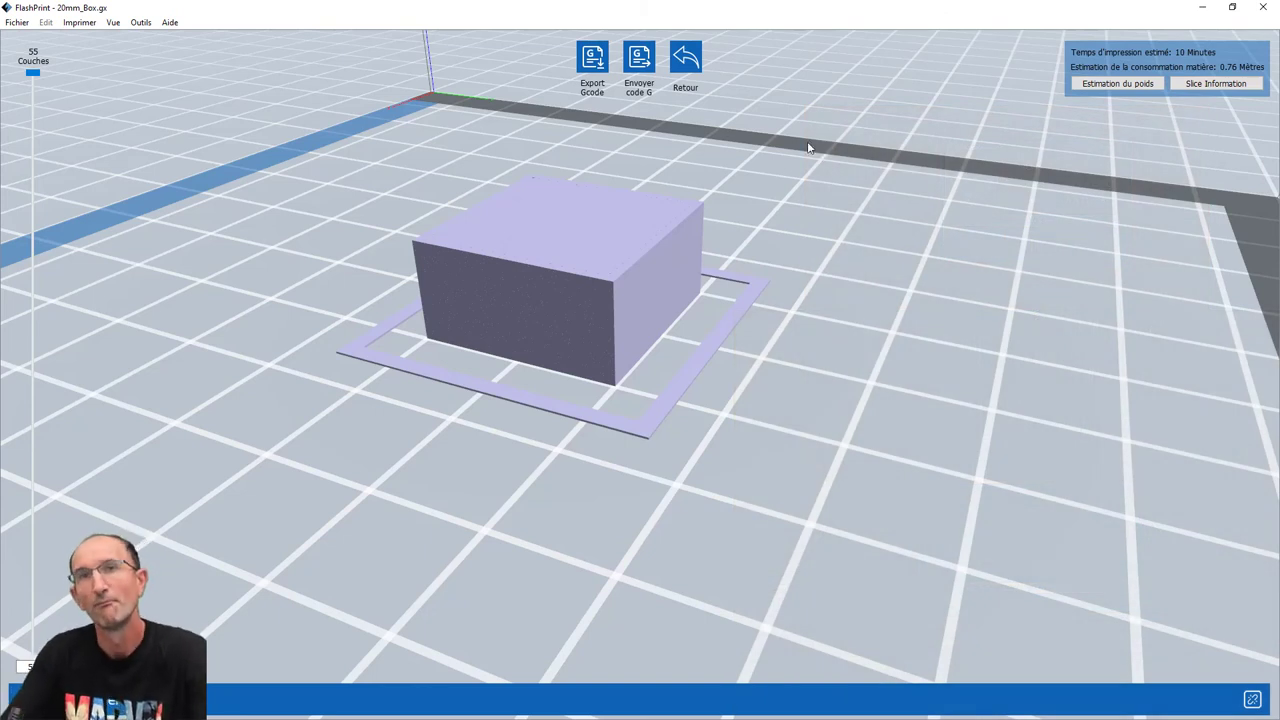
Connect to the USB FlashForge Finder 3D Printer to send the 20mm_Box G-code
{"action": "left_click", "coordinate": [643, 62]}
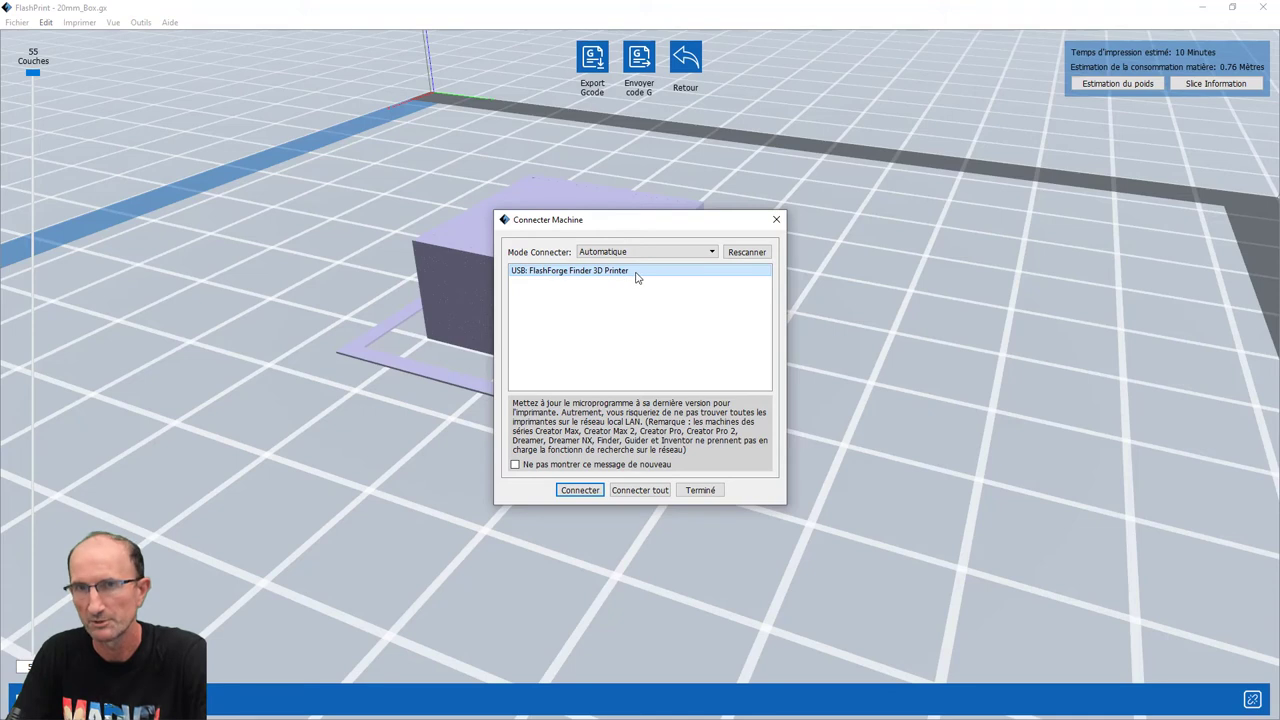
{"action": "left_click", "coordinate": [581, 490]}
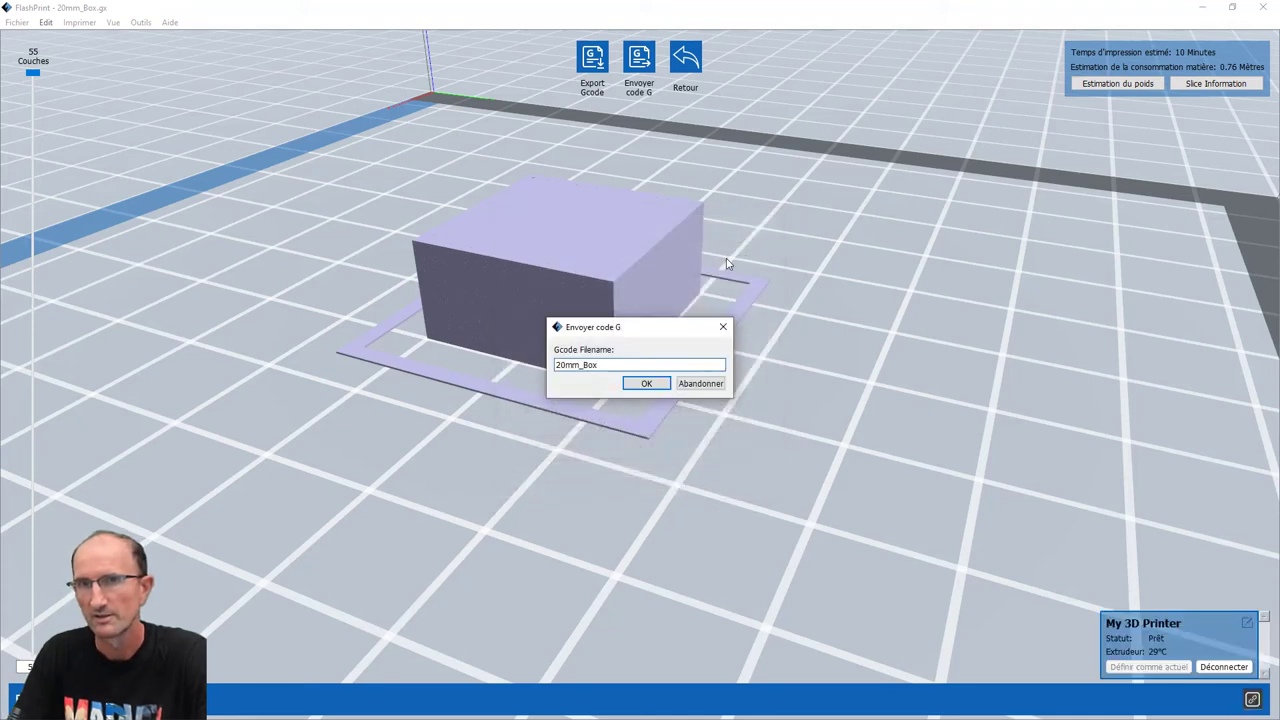
Send the 20mm_Box G-code to the Finder and acknowledge the resulting network error
{"action": "left_click", "coordinate": [647, 385]}
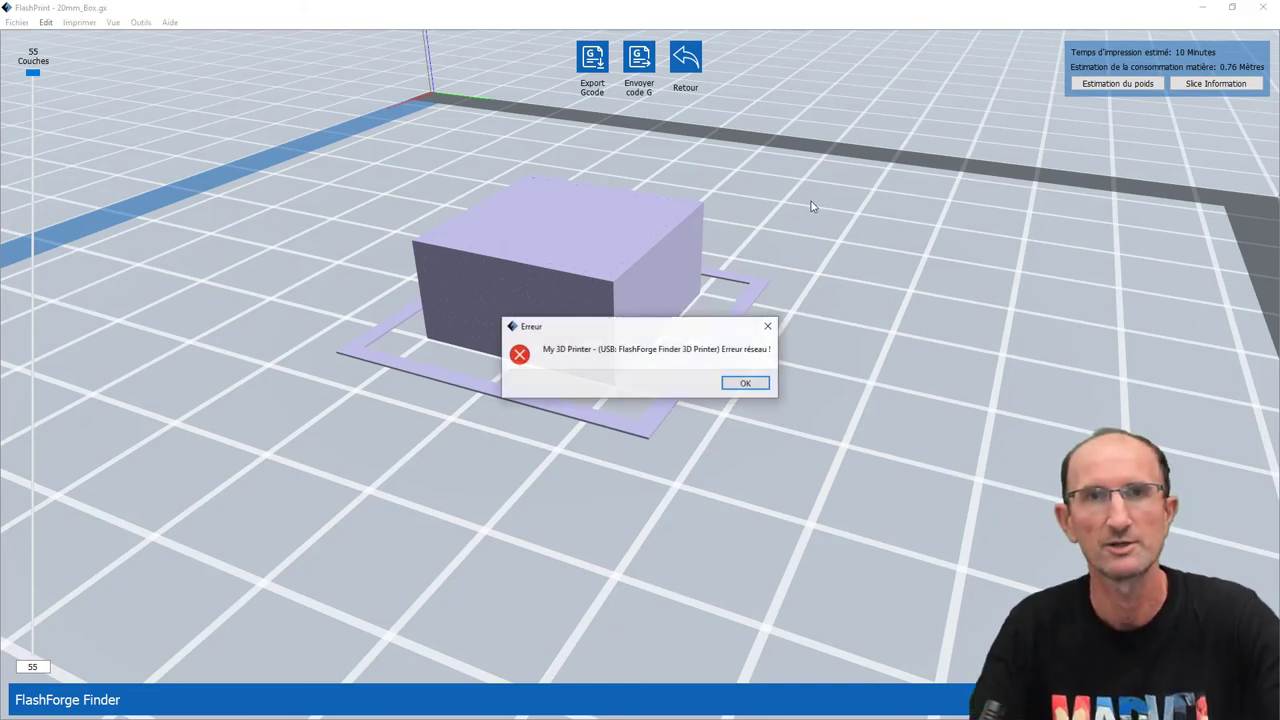
{"action": "left_click", "coordinate": [746, 385]}
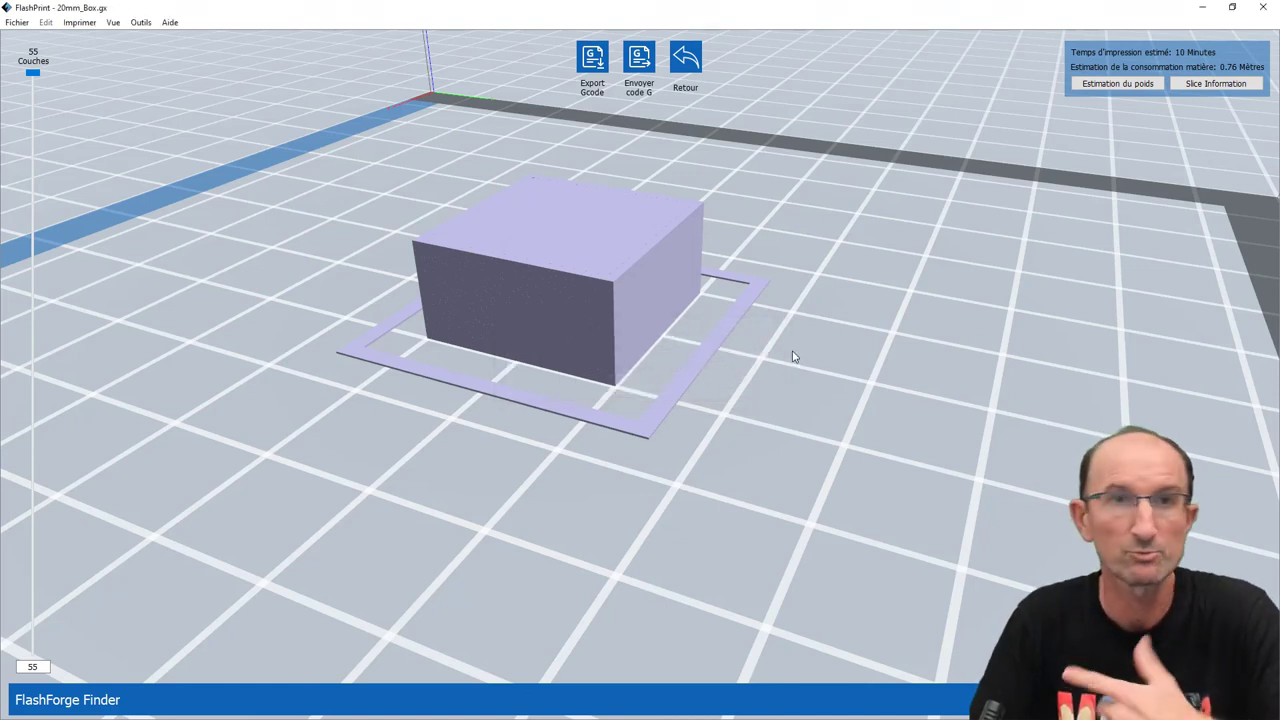
{"action": "left_click", "coordinate": [18, 24]}
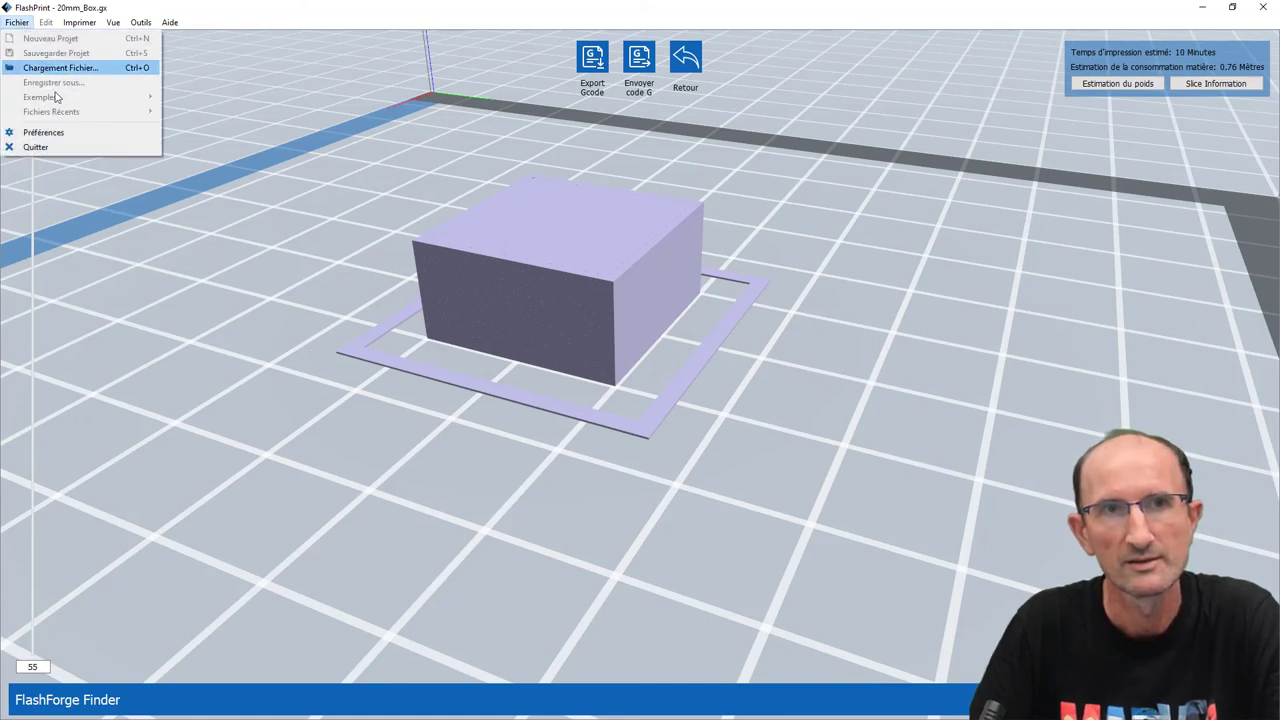
{"action": "left_click", "coordinate": [275, 255]}
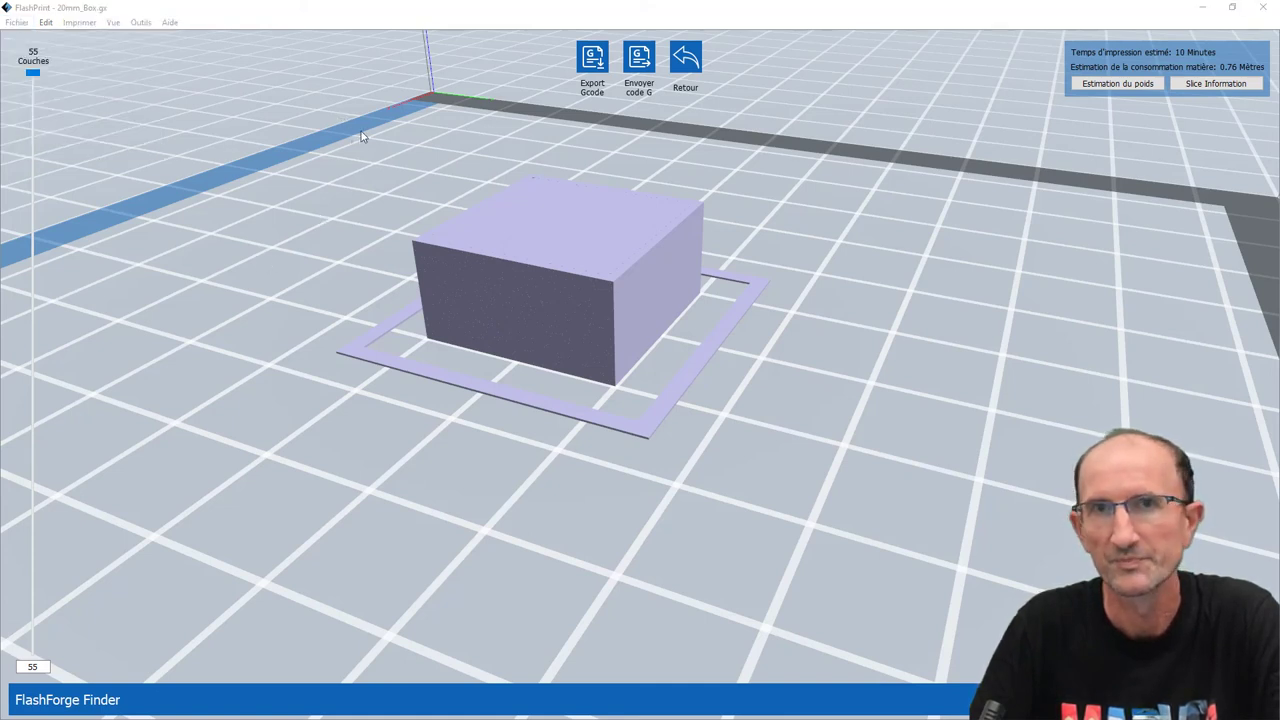
Return to editing the 20mm box, open Fichier > Enregistrer sous..., then cancel saving
{"action": "left_click", "coordinate": [688, 60]}
{"action": "left_click", "coordinate": [27, 22]}
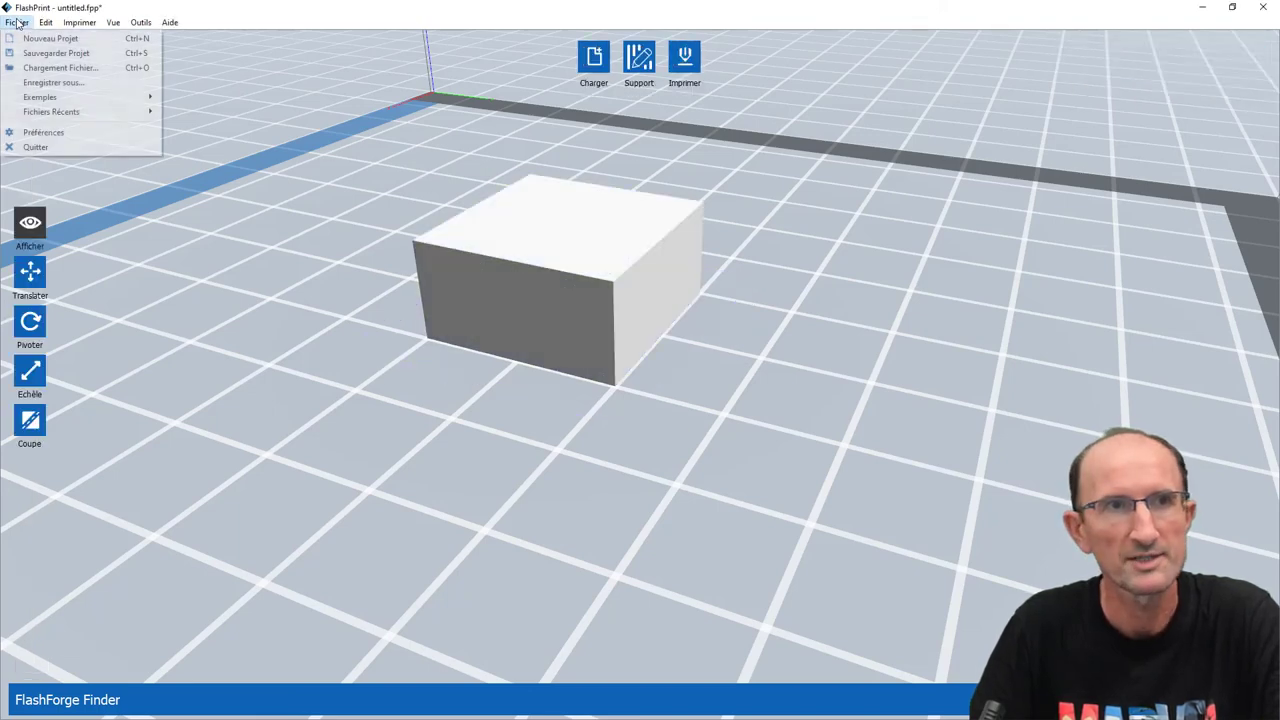
{"action": "left_click", "coordinate": [60, 80]}
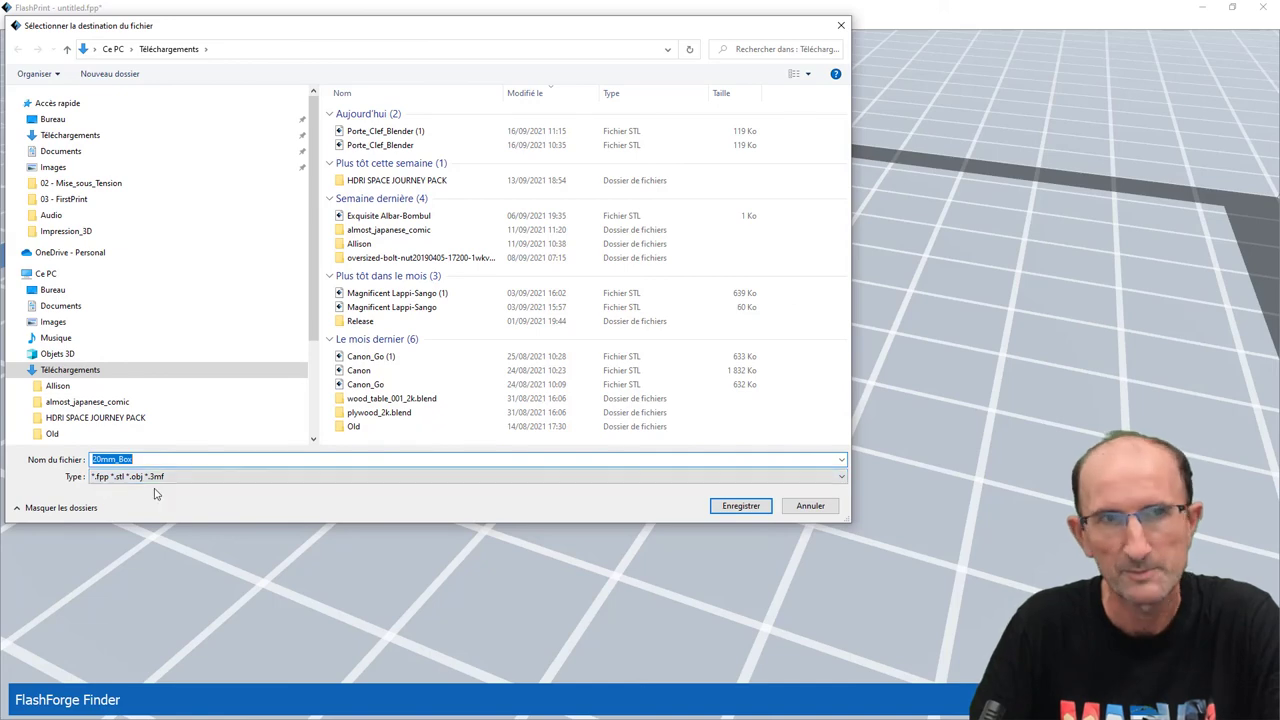
{"action": "left_click", "coordinate": [810, 505]}
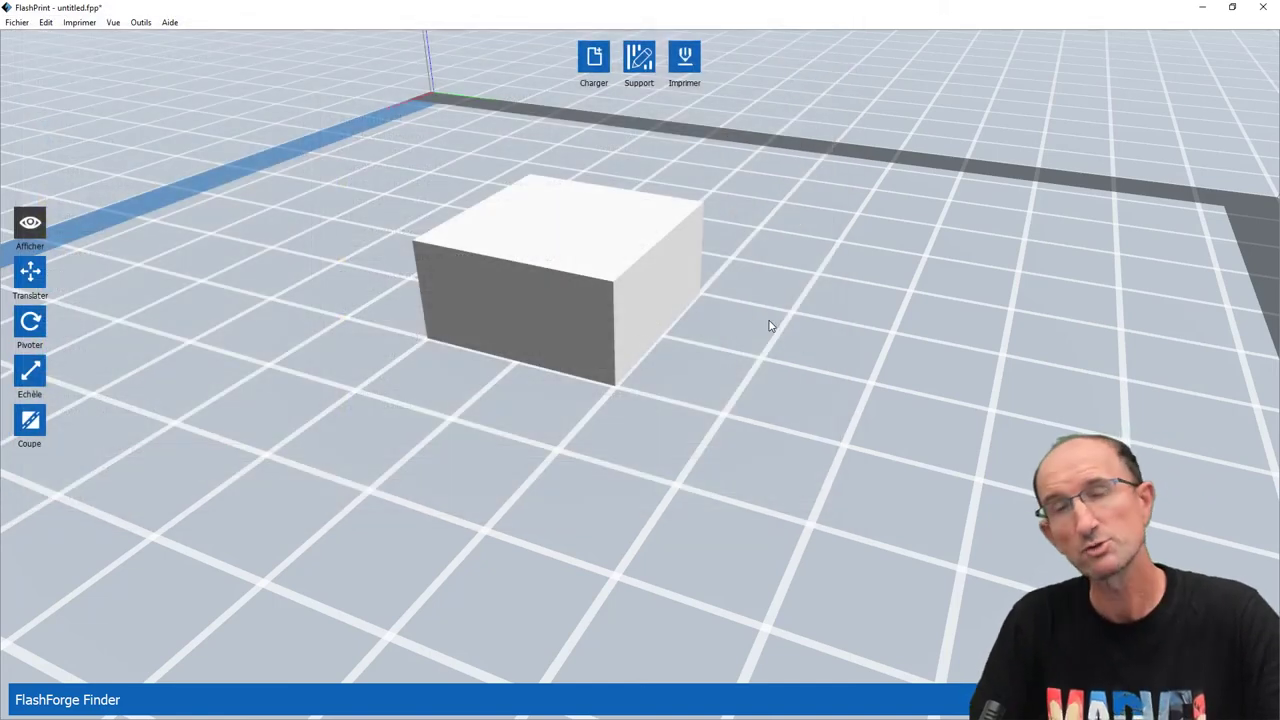